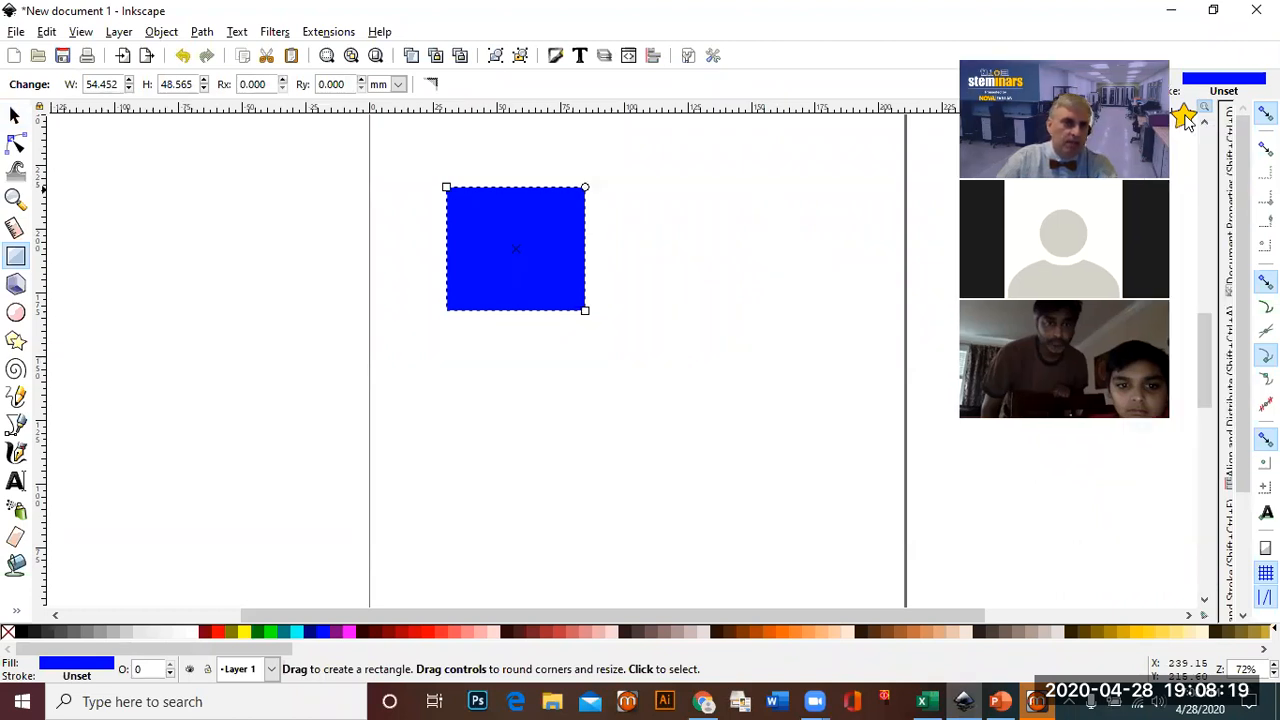
Select the blue rectangle and open its Fill and Stroke settings
{"action": "left_click", "coordinate": [161, 32]}
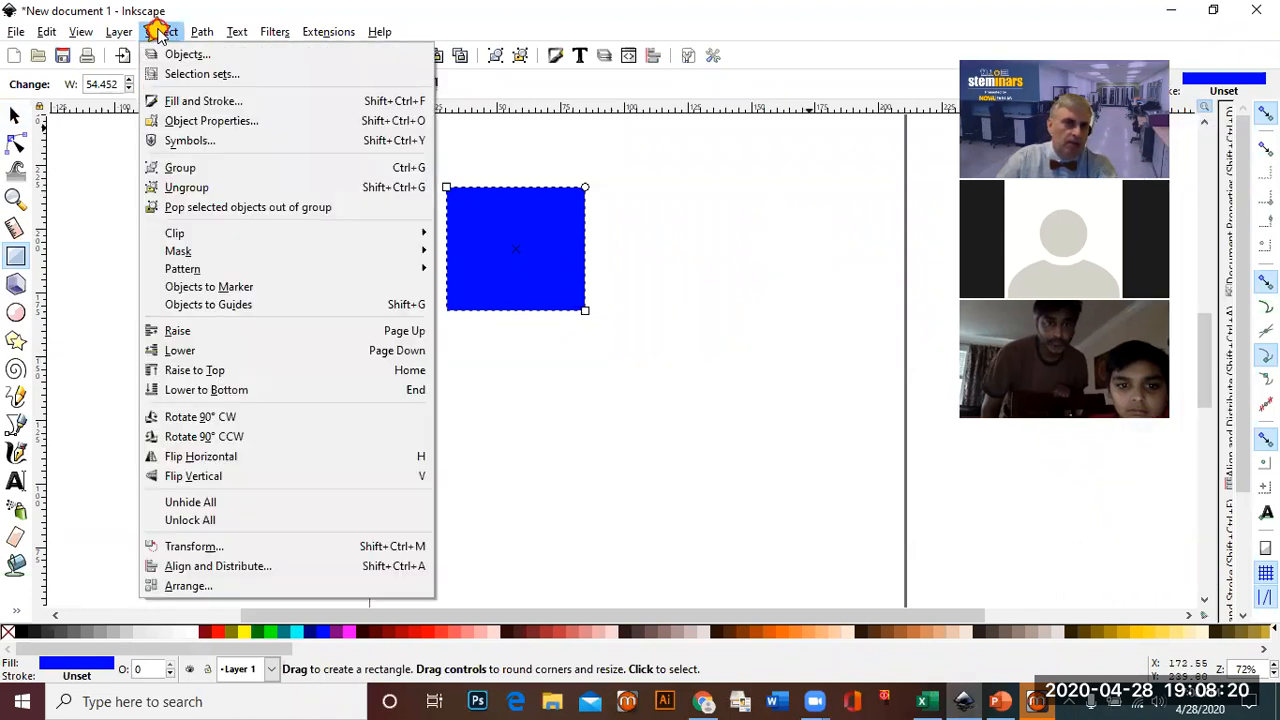
{"action": "left_click", "coordinate": [197, 101]}
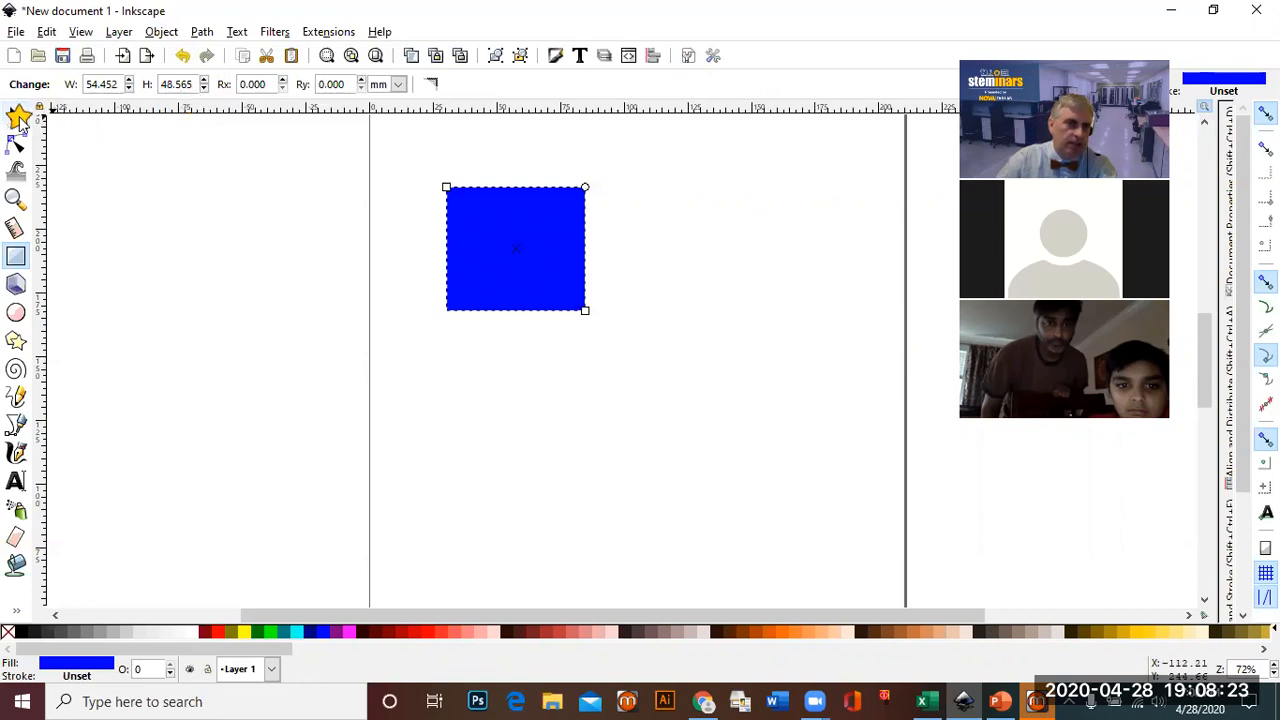
{"action": "left_click", "coordinate": [17, 116]}
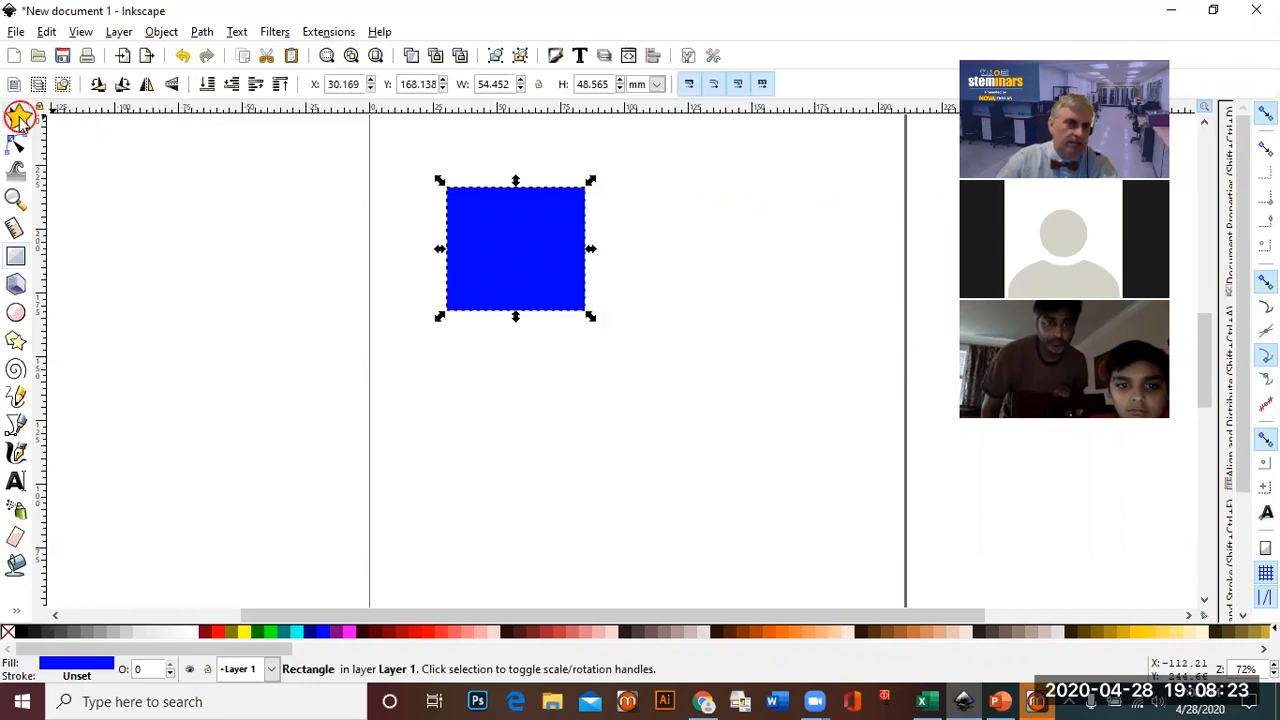
{"action": "left_click", "coordinate": [158, 31]}
{"action": "left_click", "coordinate": [207, 104]}
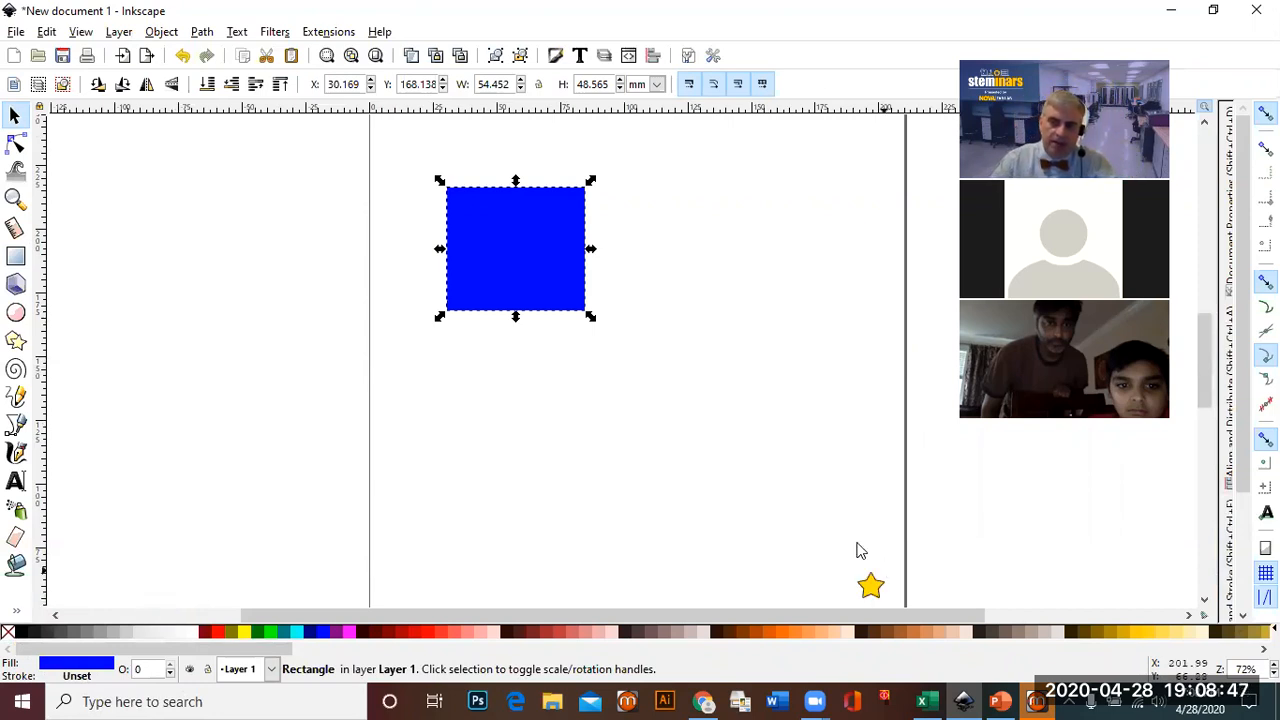
{"action": "left_click", "coordinate": [1228, 575]}
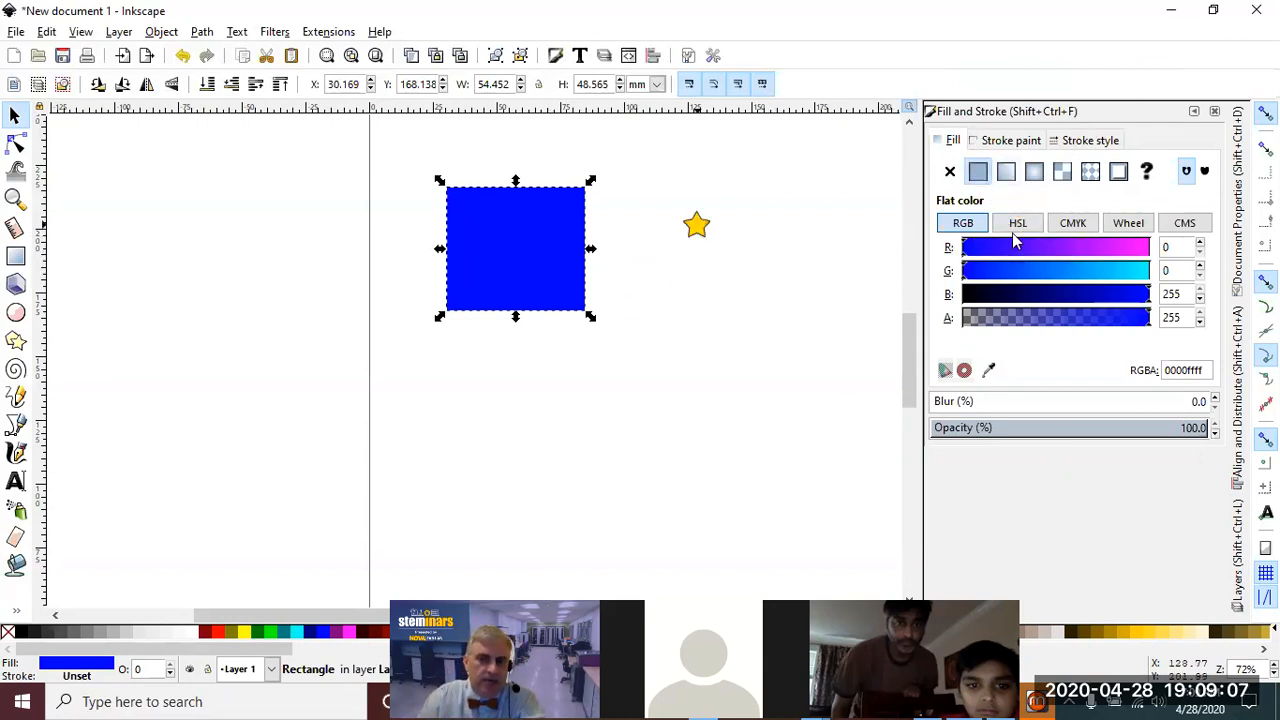
Change the rectangle's flat fill to a salmon colour with RGB values 223, 163, 138
{"action": "left_click", "coordinate": [1140, 250]}
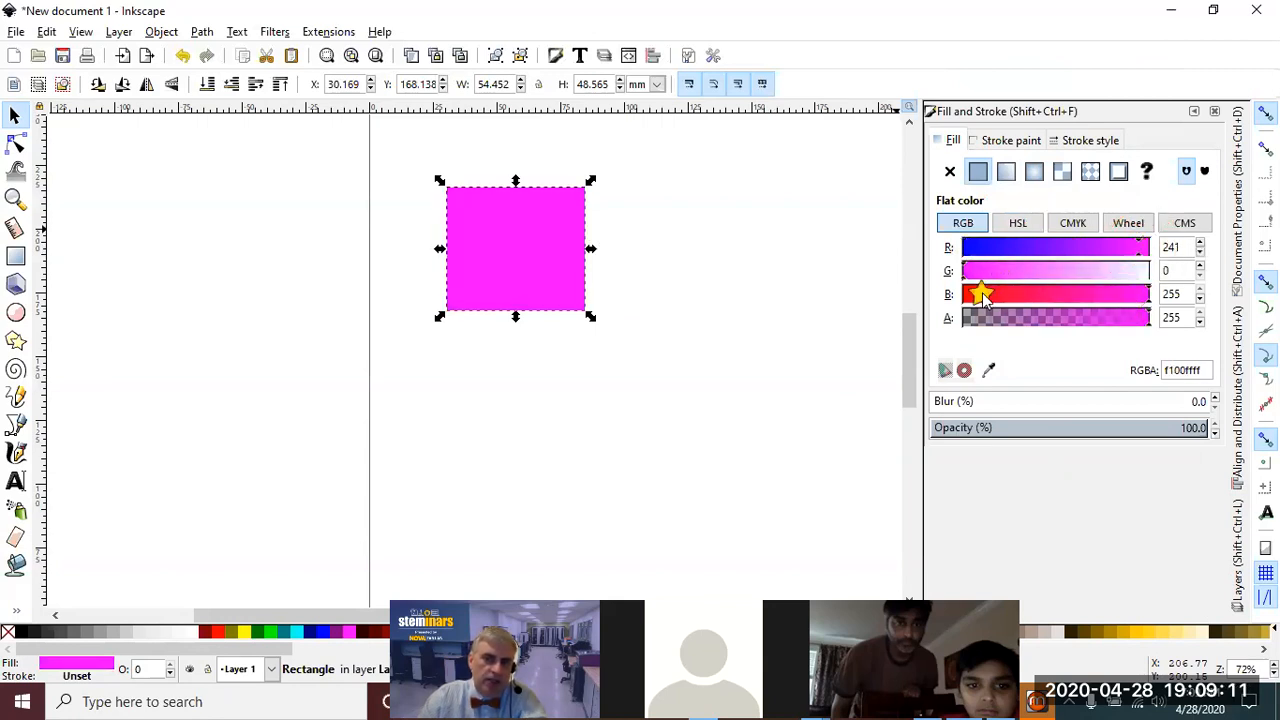
{"action": "left_click", "coordinate": [980, 293]}
{"action": "left_click", "coordinate": [1081, 270]}
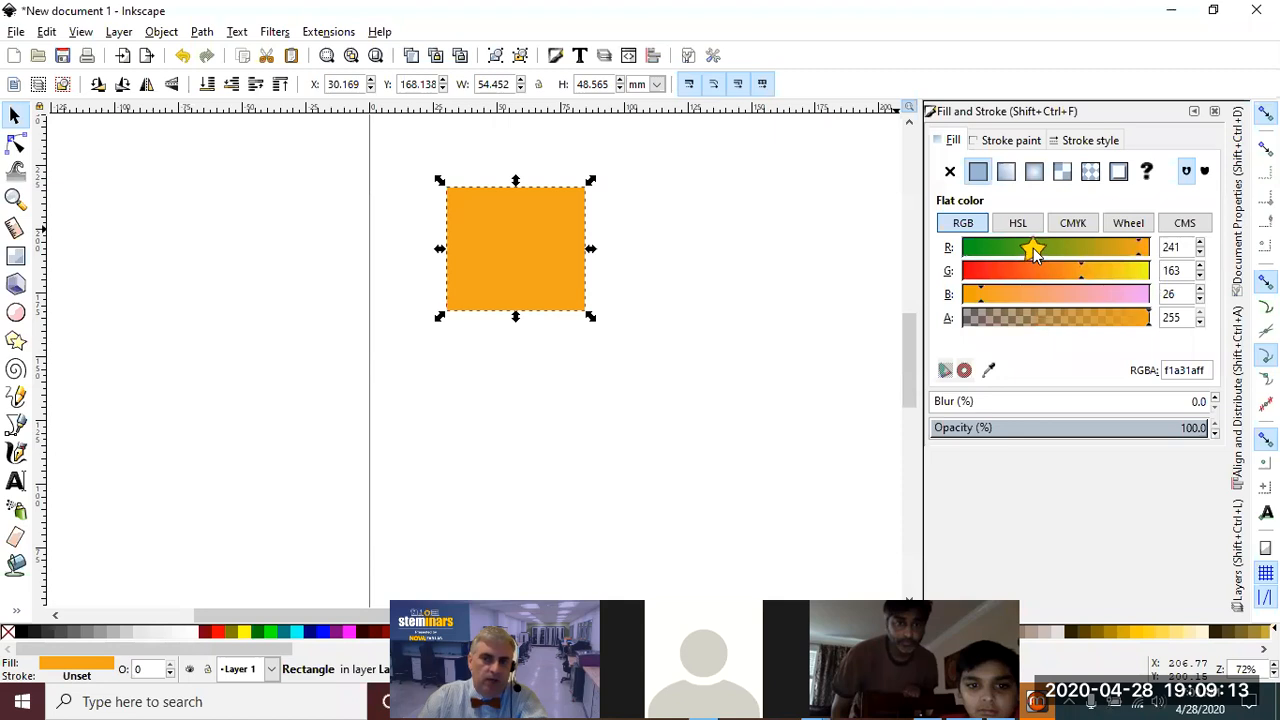
{"action": "left_click", "coordinate": [1033, 248]}
{"action": "left_click", "coordinate": [1064, 294]}
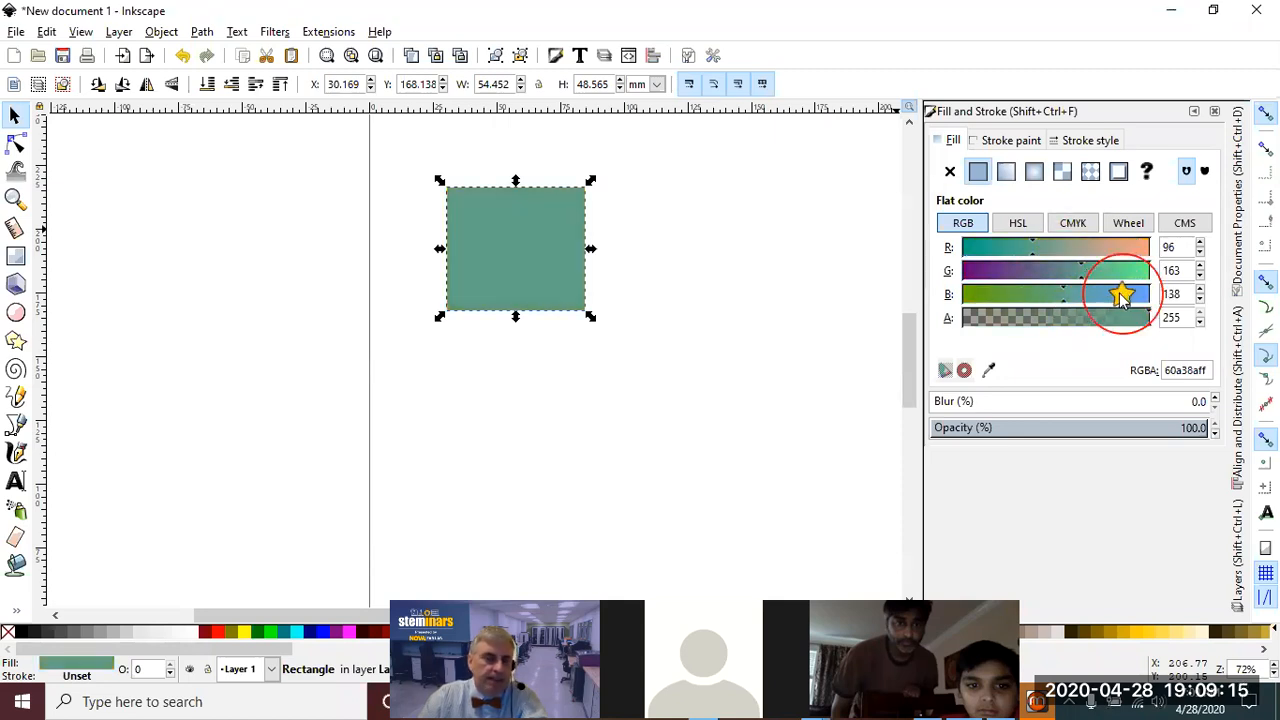
{"action": "left_click", "coordinate": [1126, 248]}
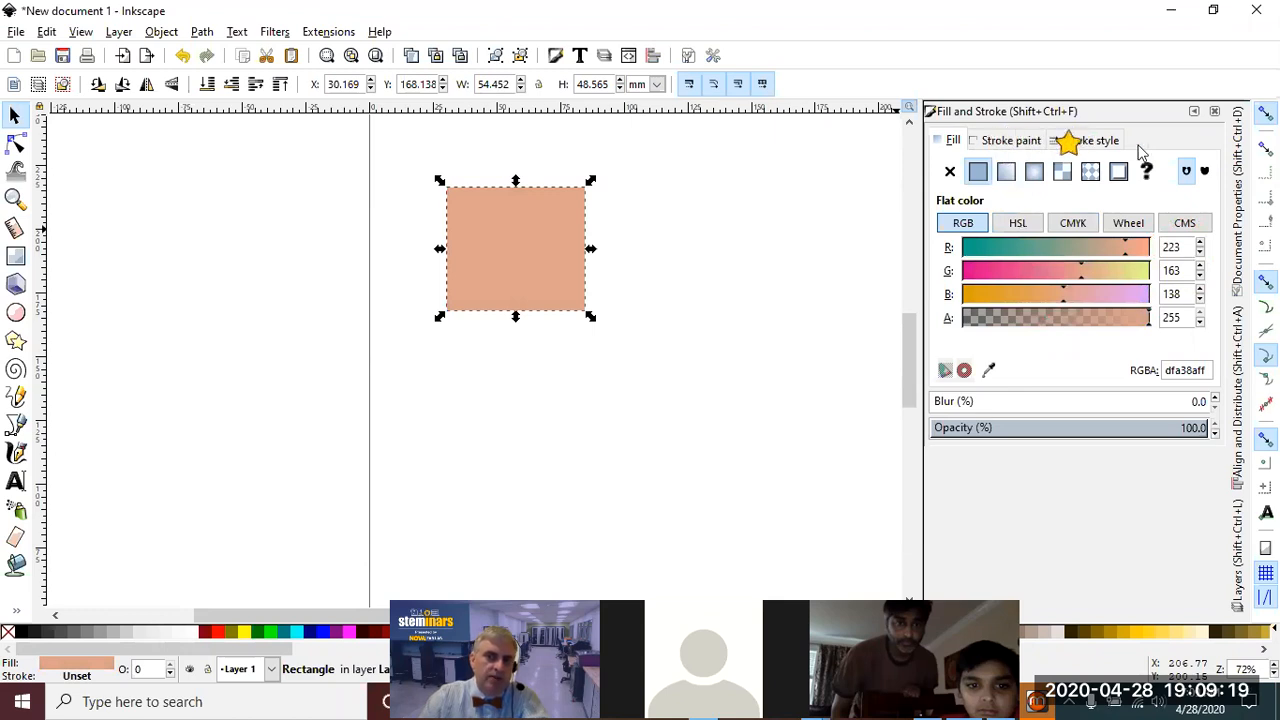
Give the rectangle a flat blue stroke with RGB values 0, 0, 247
{"action": "left_click", "coordinate": [1011, 140]}
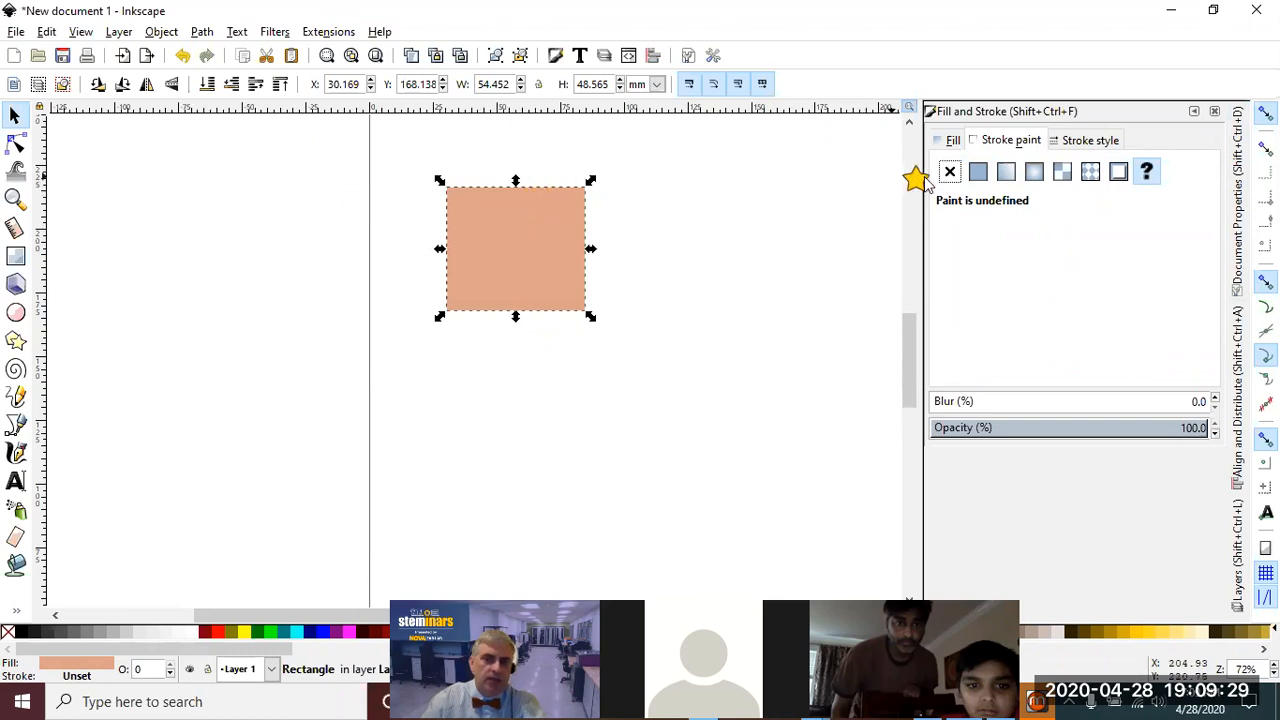
{"action": "left_click", "coordinate": [982, 174]}
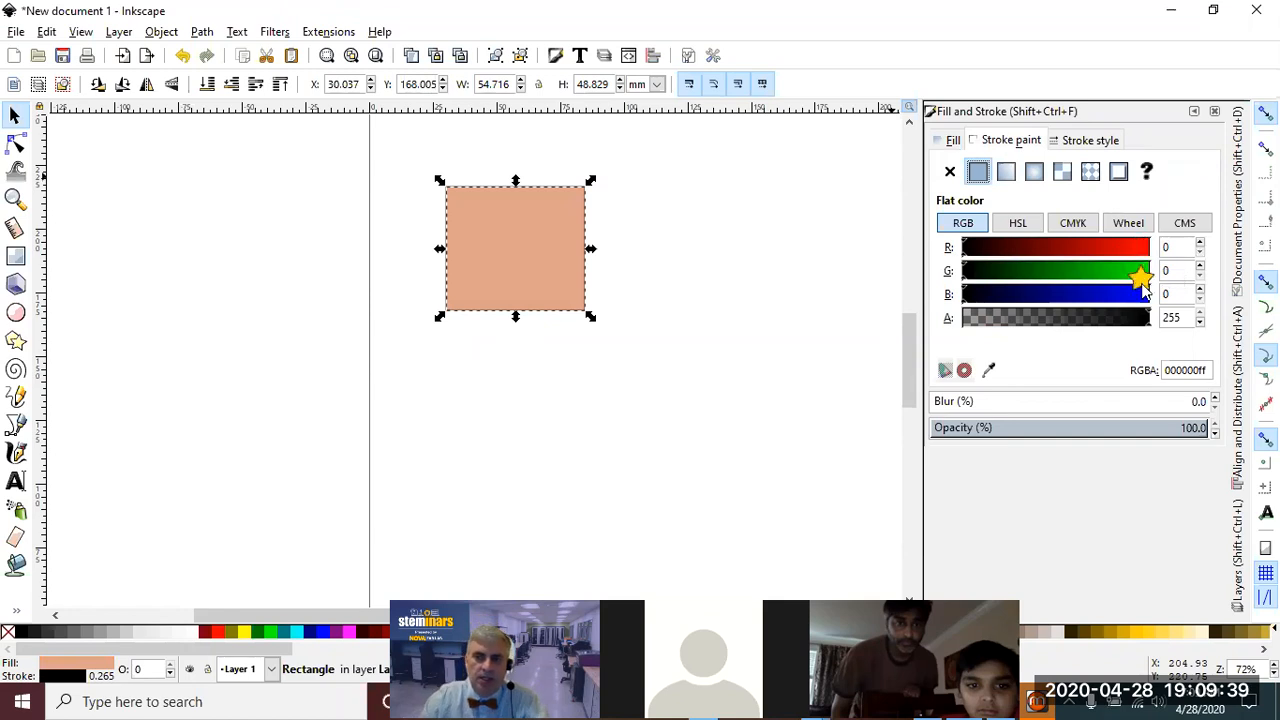
{"action": "left_click", "coordinate": [1144, 293]}
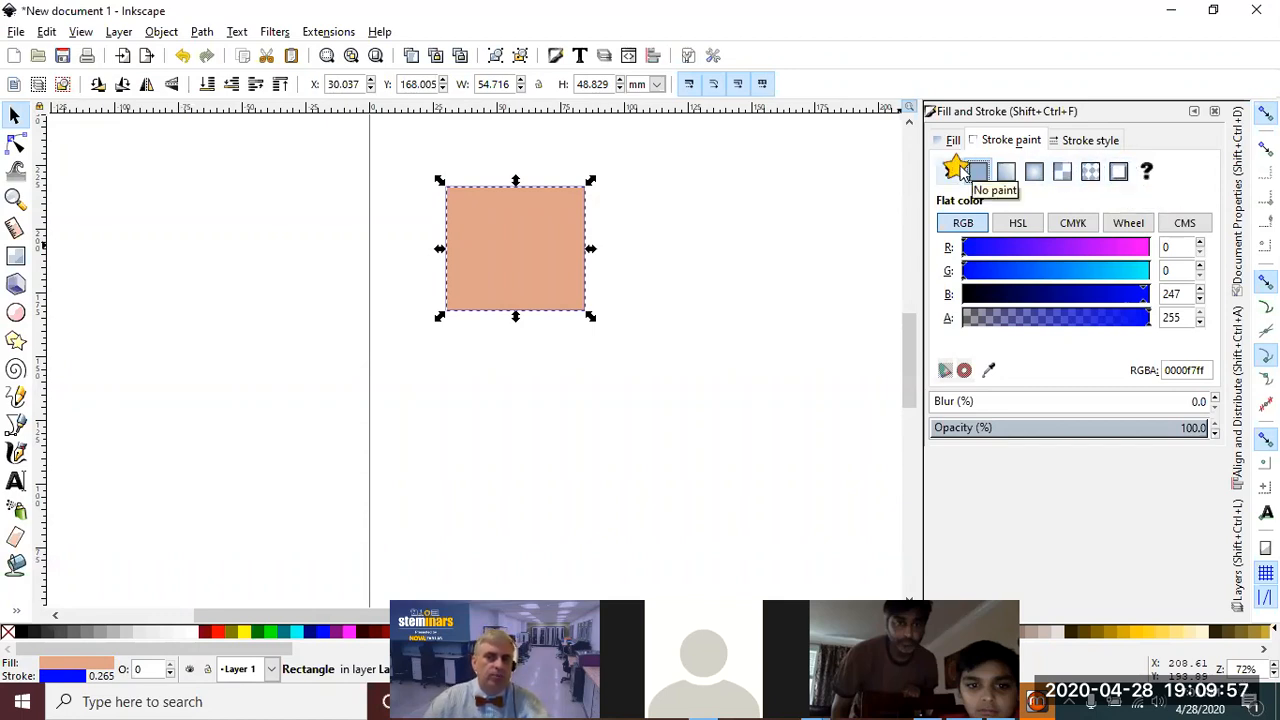
Thicken the rectangle's blue stroke to 3 mm and further to 4.1 mm
{"action": "left_click", "coordinate": [1090, 140]}
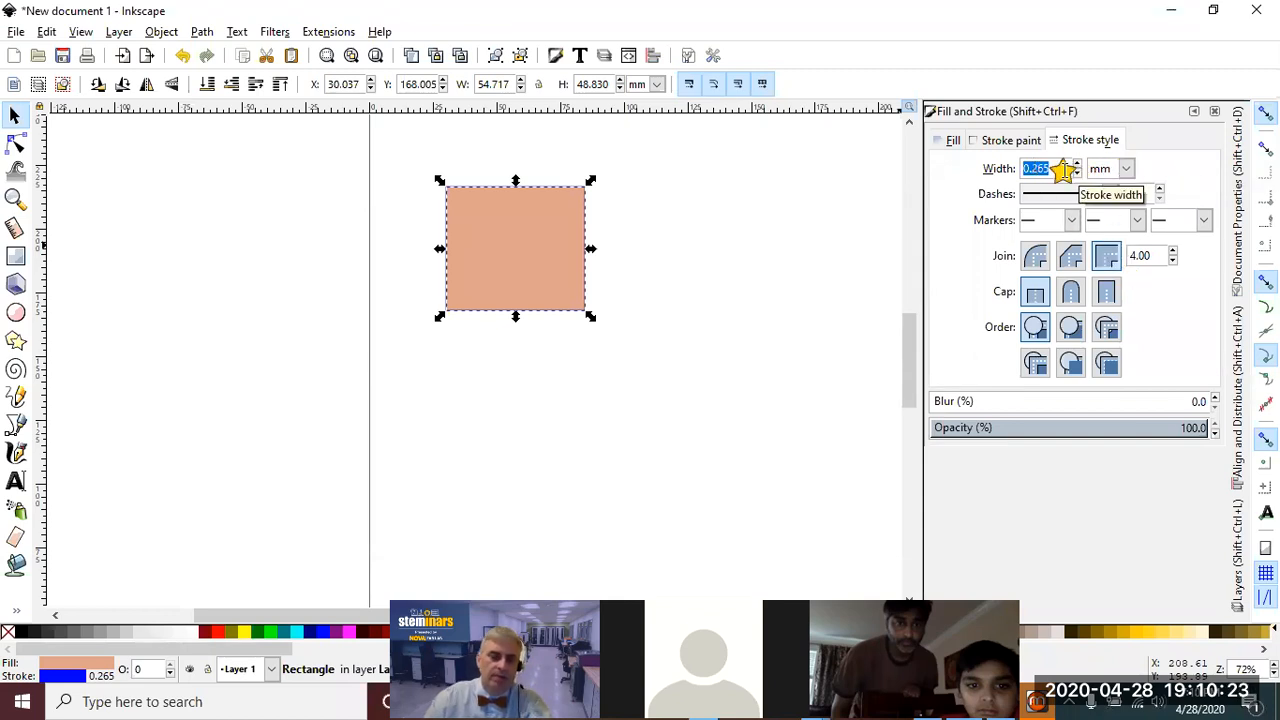
{"action": "type", "text": "3"}
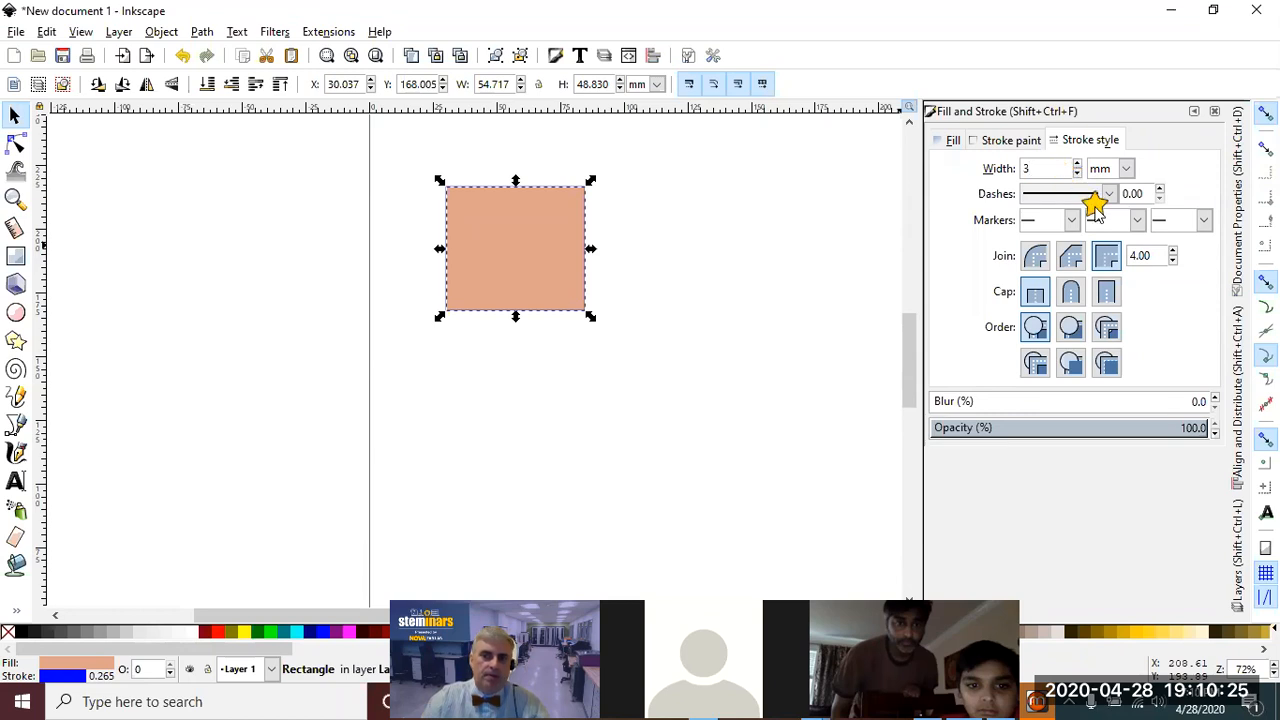
{"action": "left_click", "coordinate": [957, 290]}
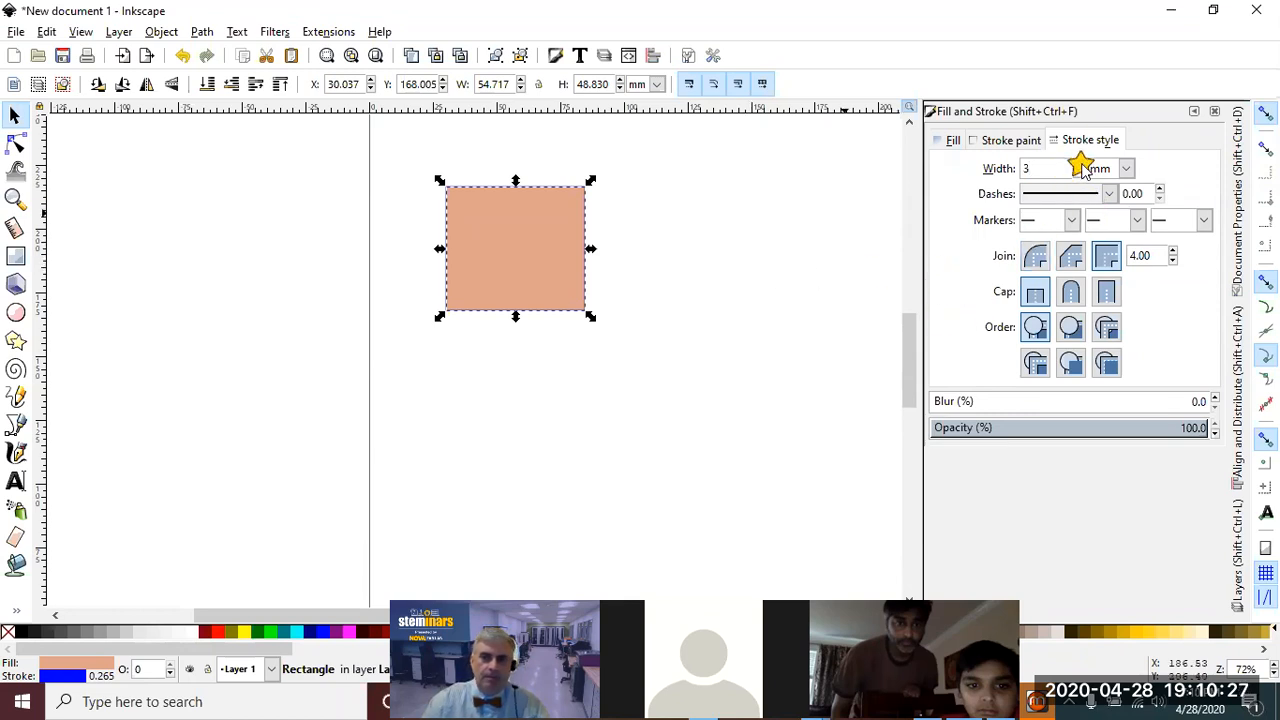
{"action": "left_click", "coordinate": [566, 189]}
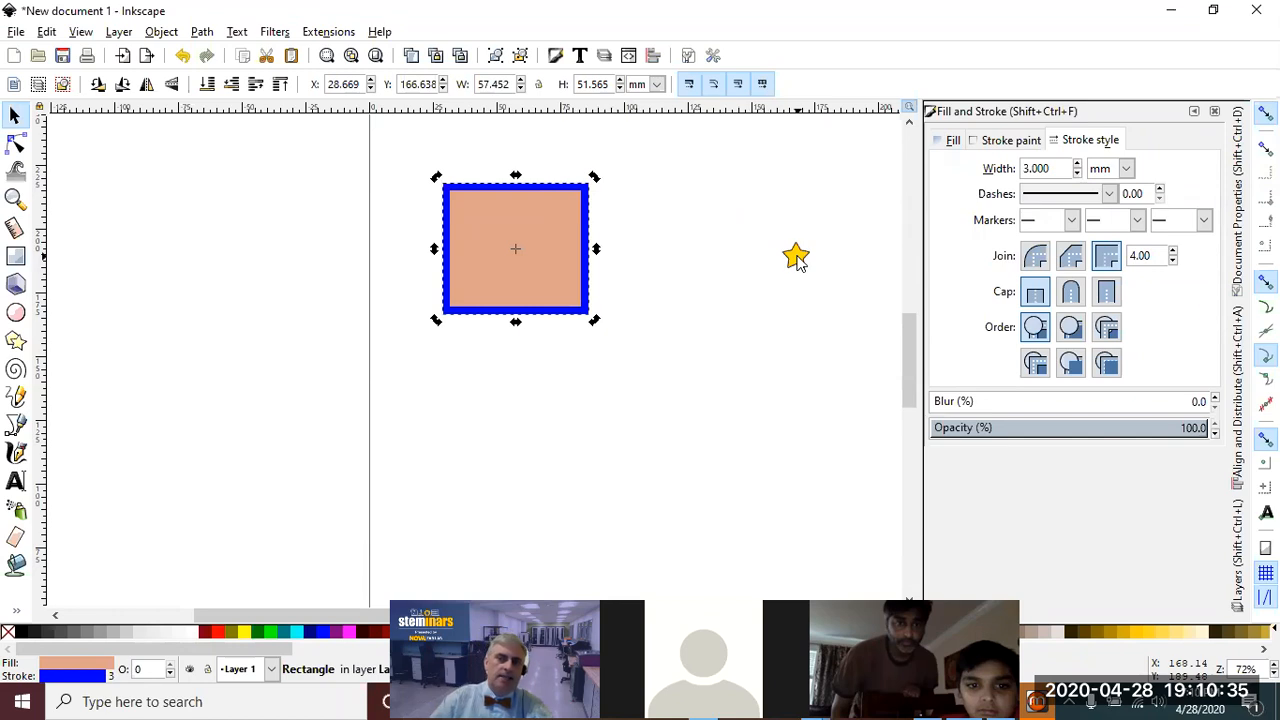
{"action": "scroll", "coordinate": [1082, 168], "scroll_direction": "up", "scroll_amount": 11}
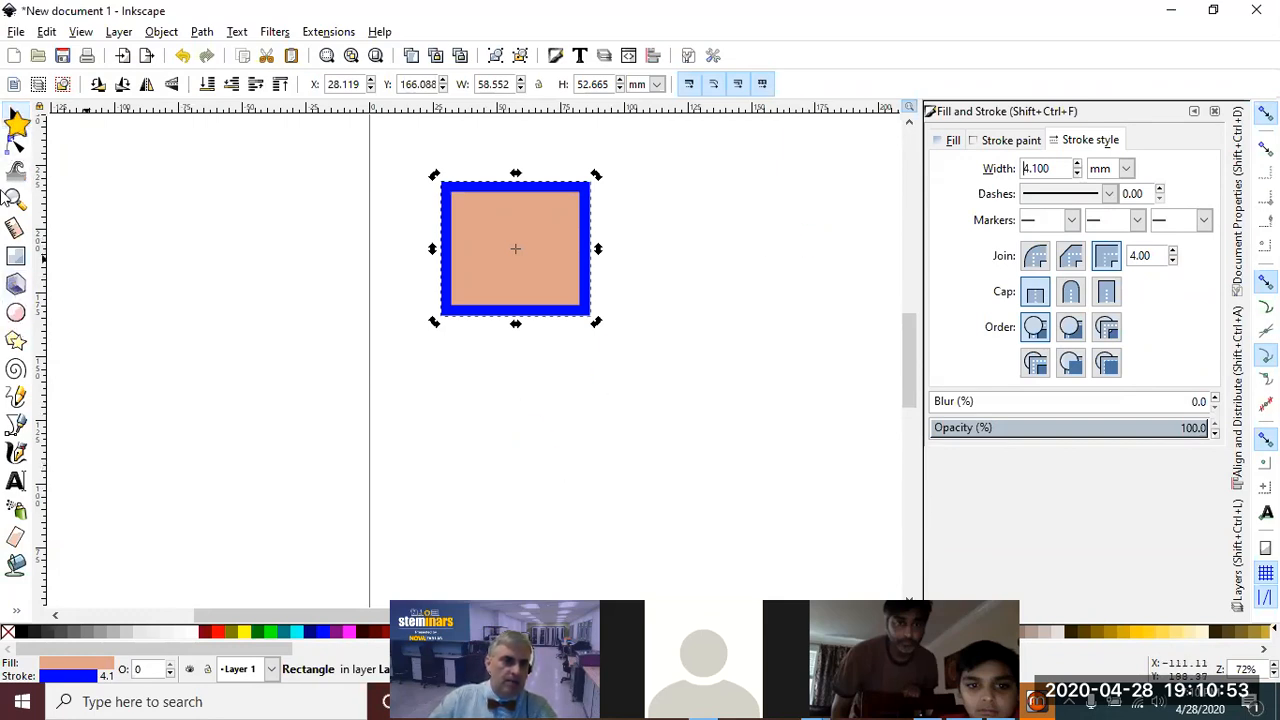
Draw a yellow ellipse about 42 by 69 mm beside the rectangle, make it a whole ellipse and select it
{"action": "left_click", "coordinate": [16, 312]}
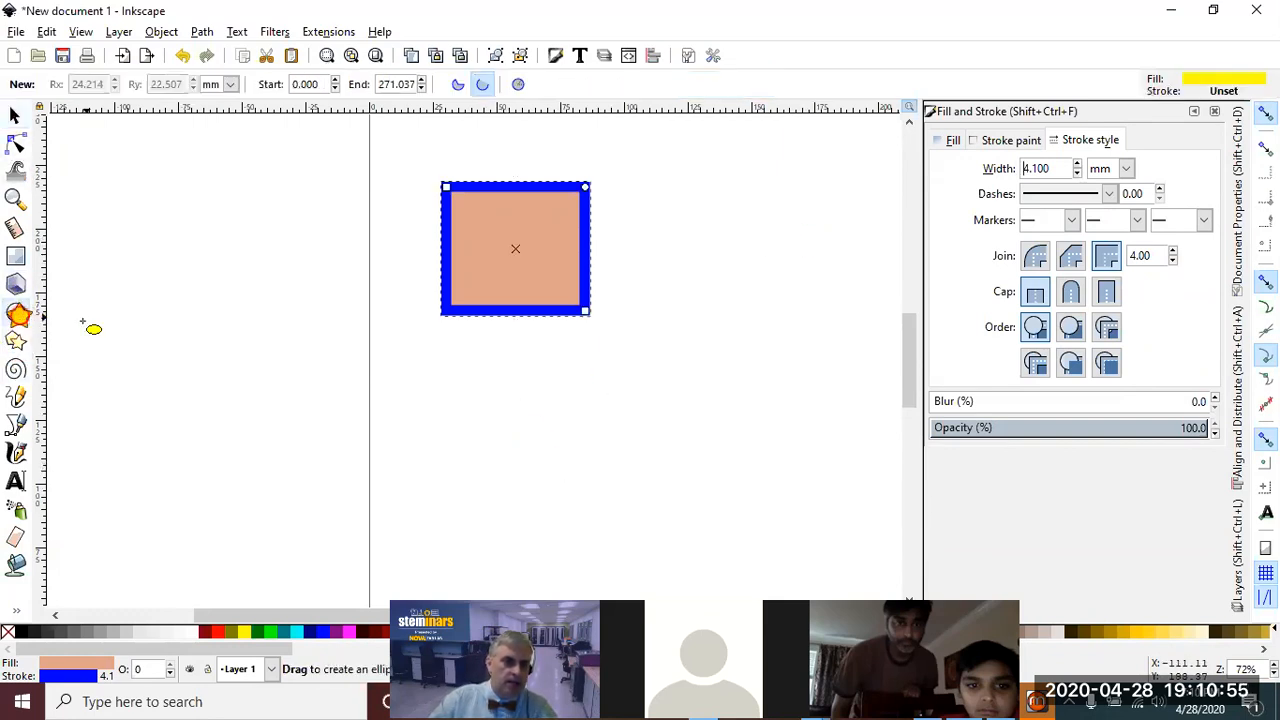
{"action": "left_click_drag", "start_coordinate": [765, 212], "coordinate": [867, 390]}
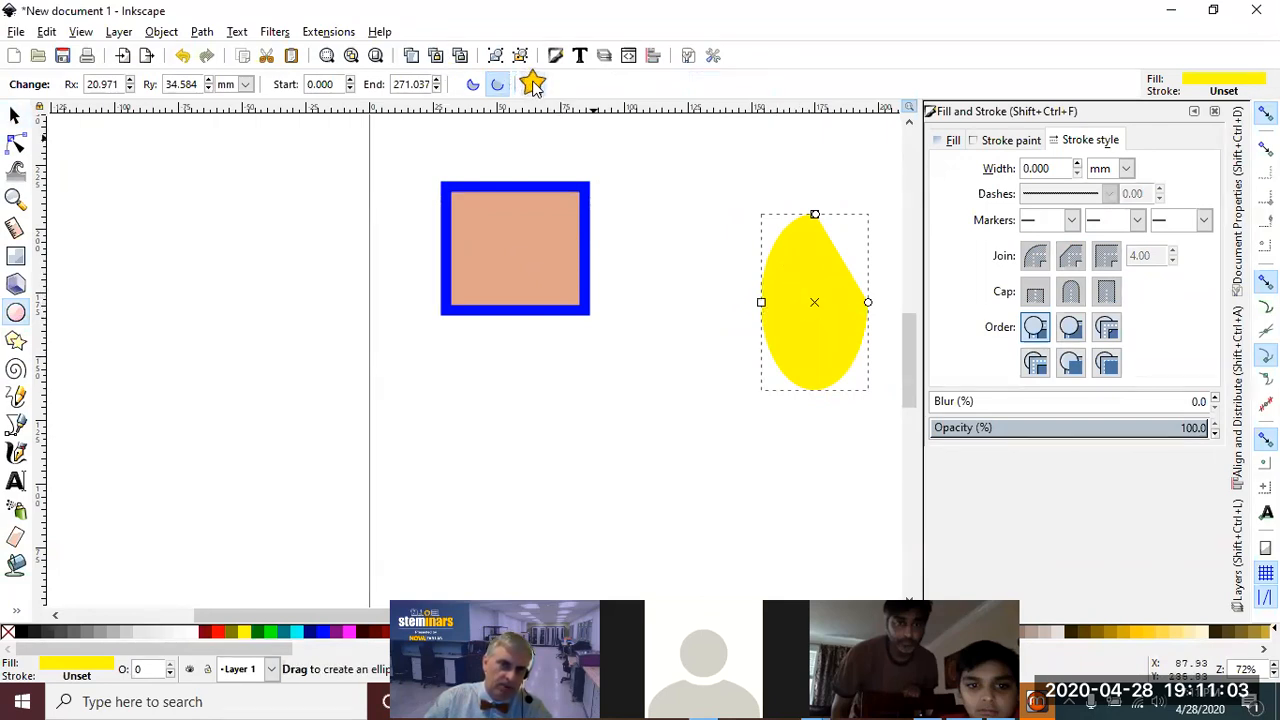
{"action": "left_click", "coordinate": [533, 84]}
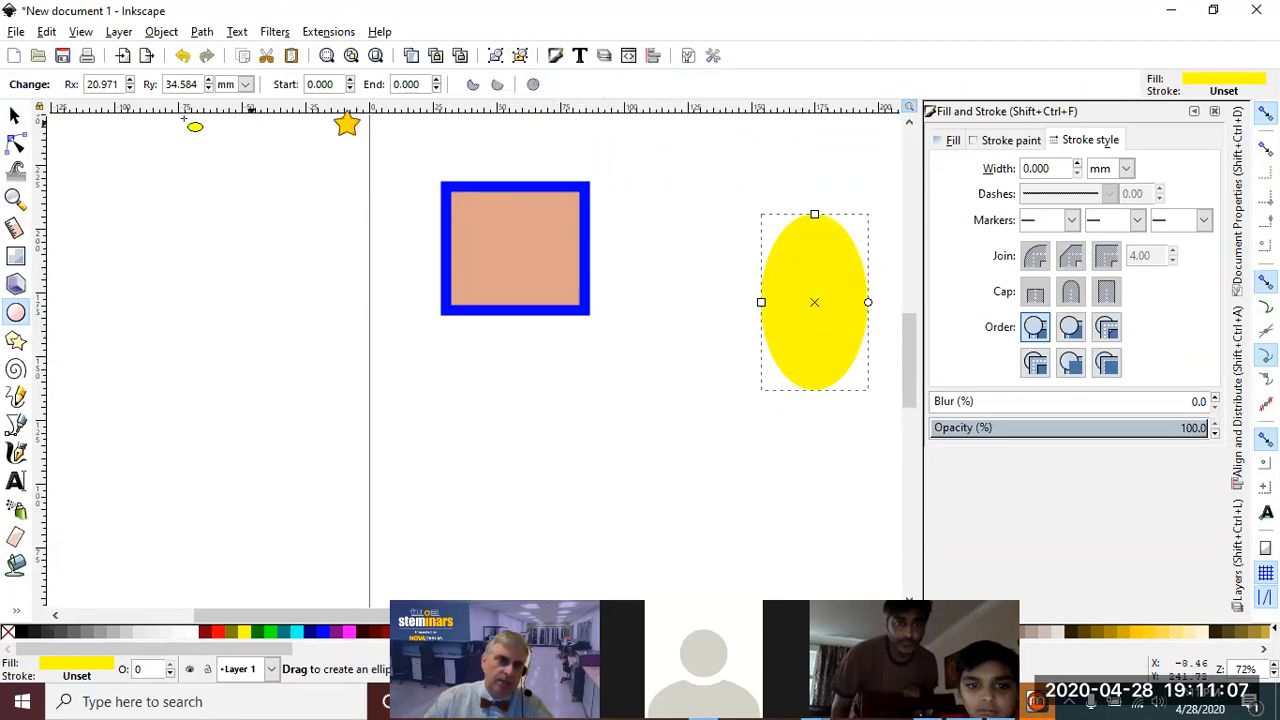
{"action": "left_click", "coordinate": [15, 116]}
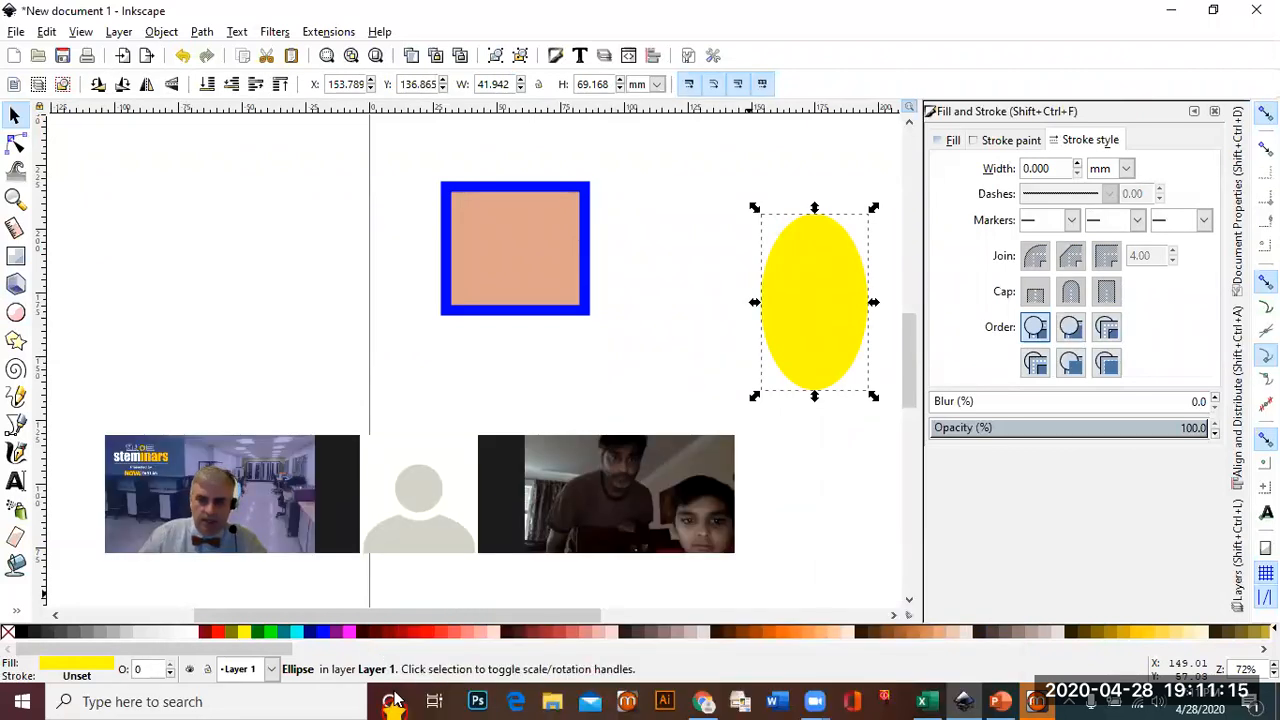
Switch to PowerPoint to review the Assignment 1 slide, and return to the drawing in Inkscape
{"action": "left_click", "coordinate": [1006, 701]}
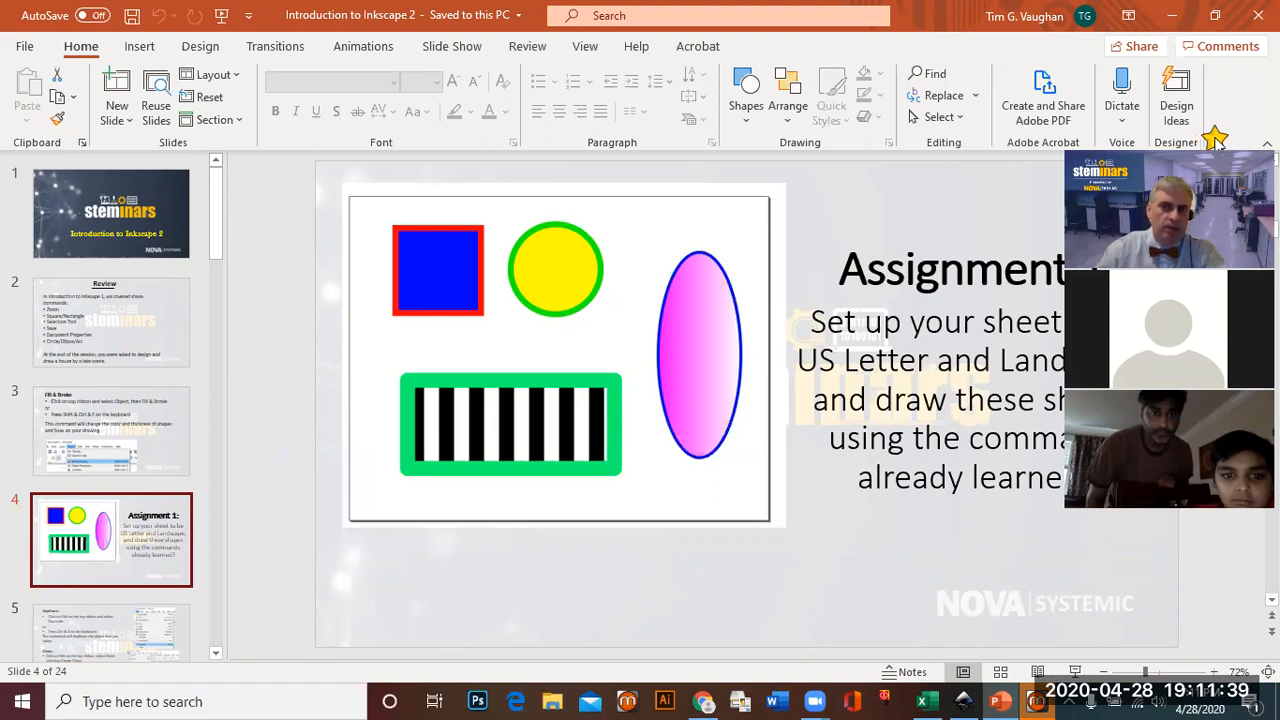
{"action": "left_click_drag", "start_coordinate": [1218, 138], "coordinate": [1224, 50]}
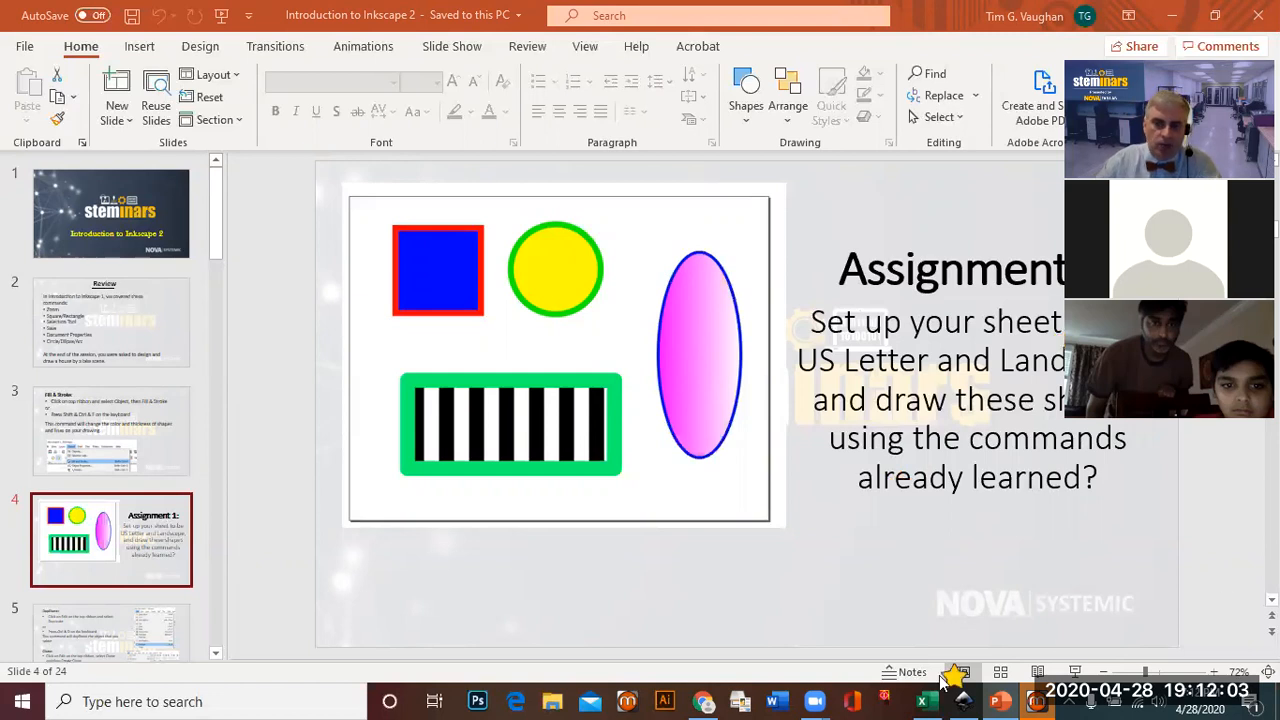
{"action": "left_click", "coordinate": [965, 698]}
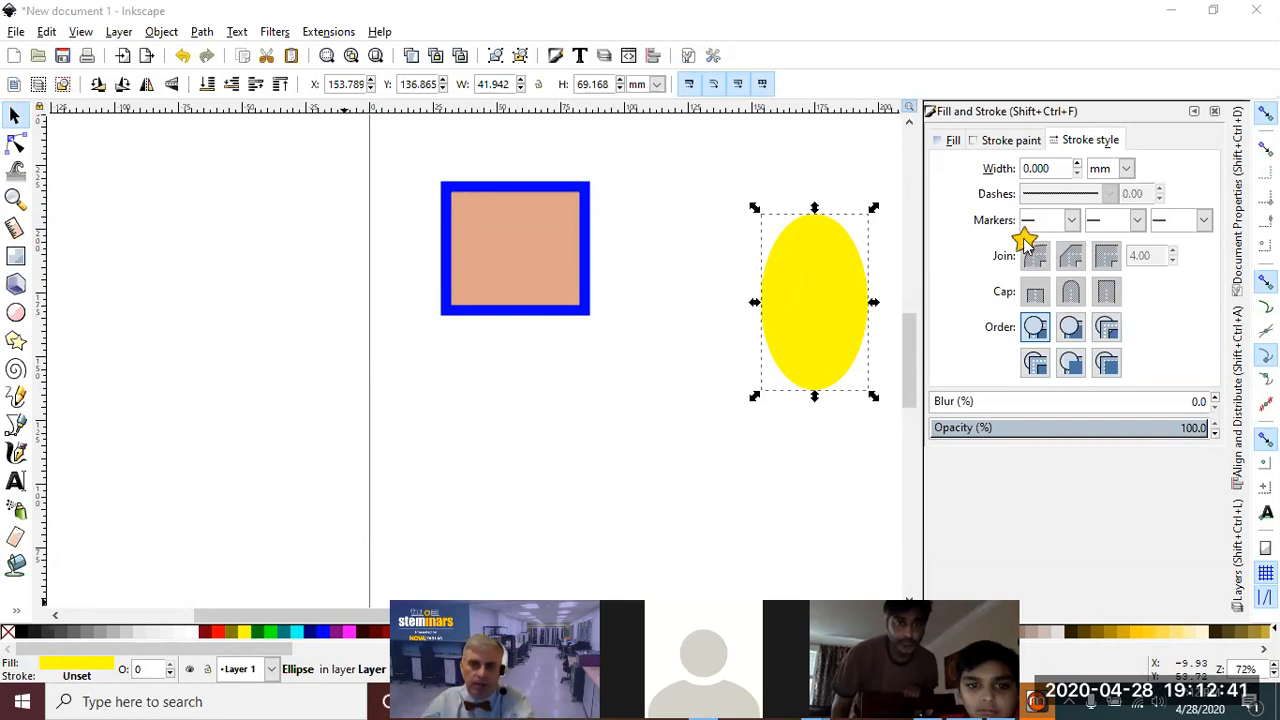
Try a Stripes 1:1 pattern and a mesh on the yellow ellipse's stroke, and settle on a radial gradient
{"action": "left_click", "coordinate": [1002, 141]}
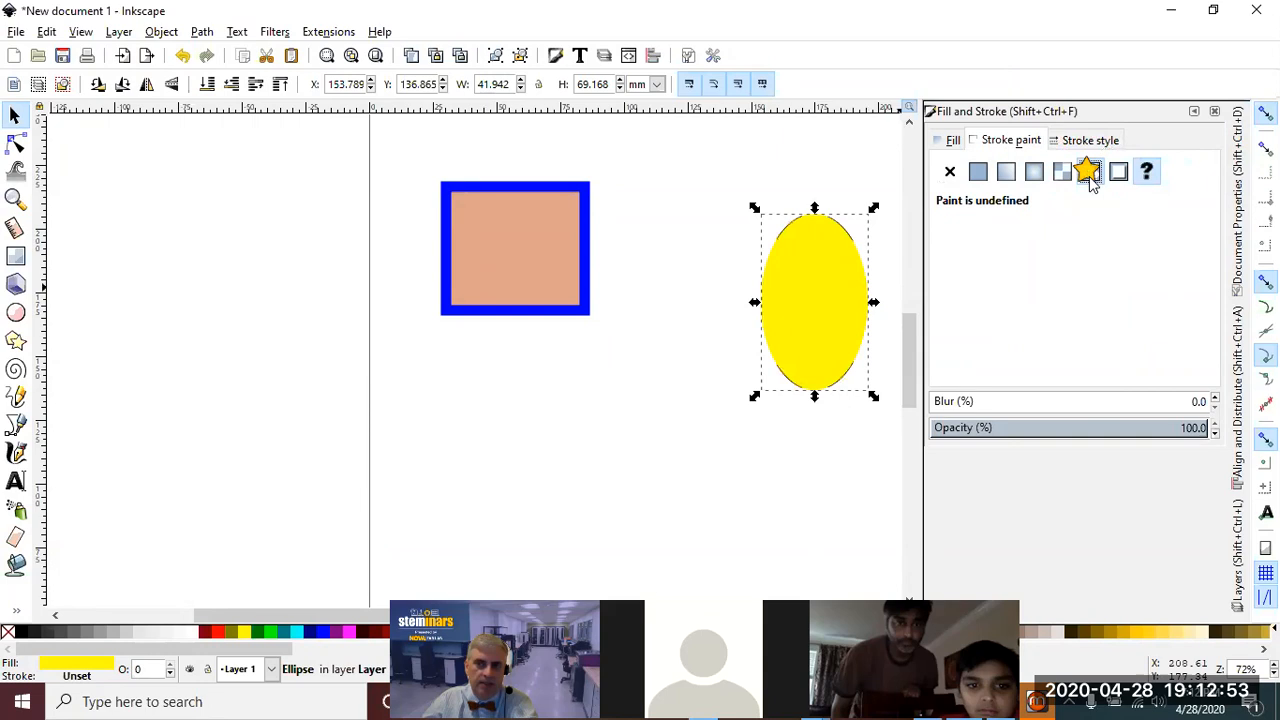
{"action": "left_click", "coordinate": [1090, 172]}
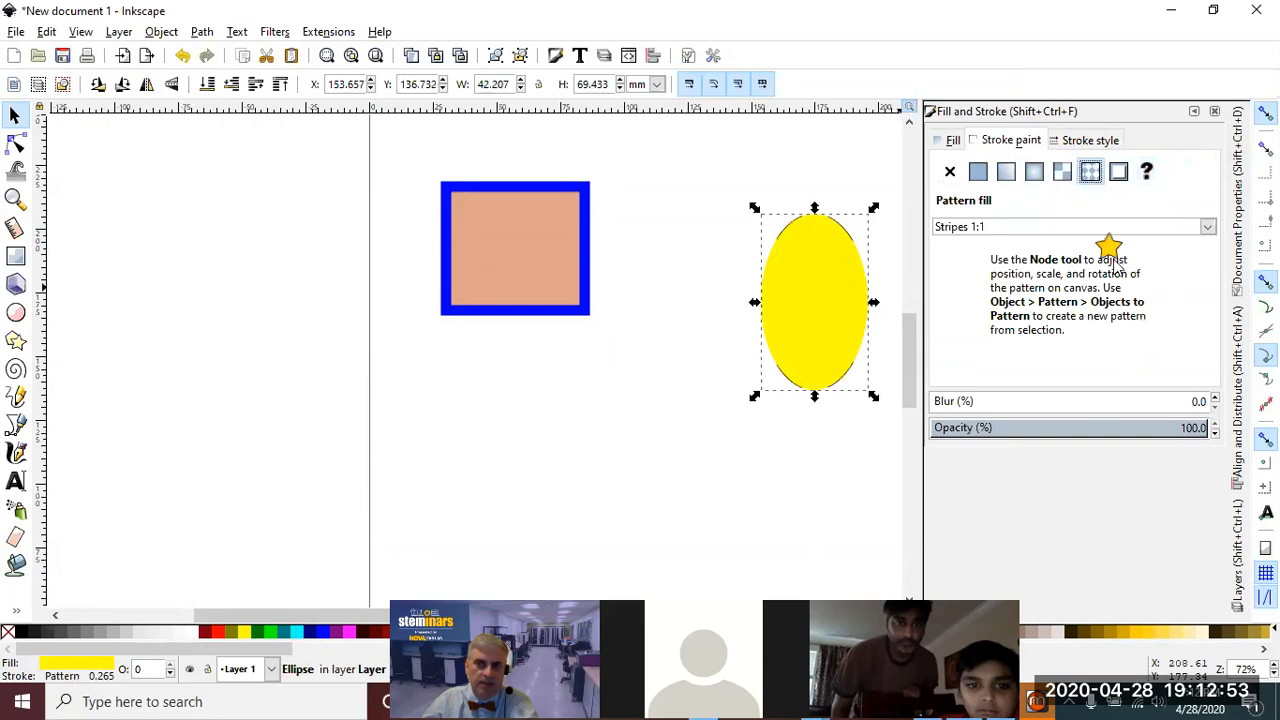
{"action": "left_click", "coordinate": [1062, 172]}
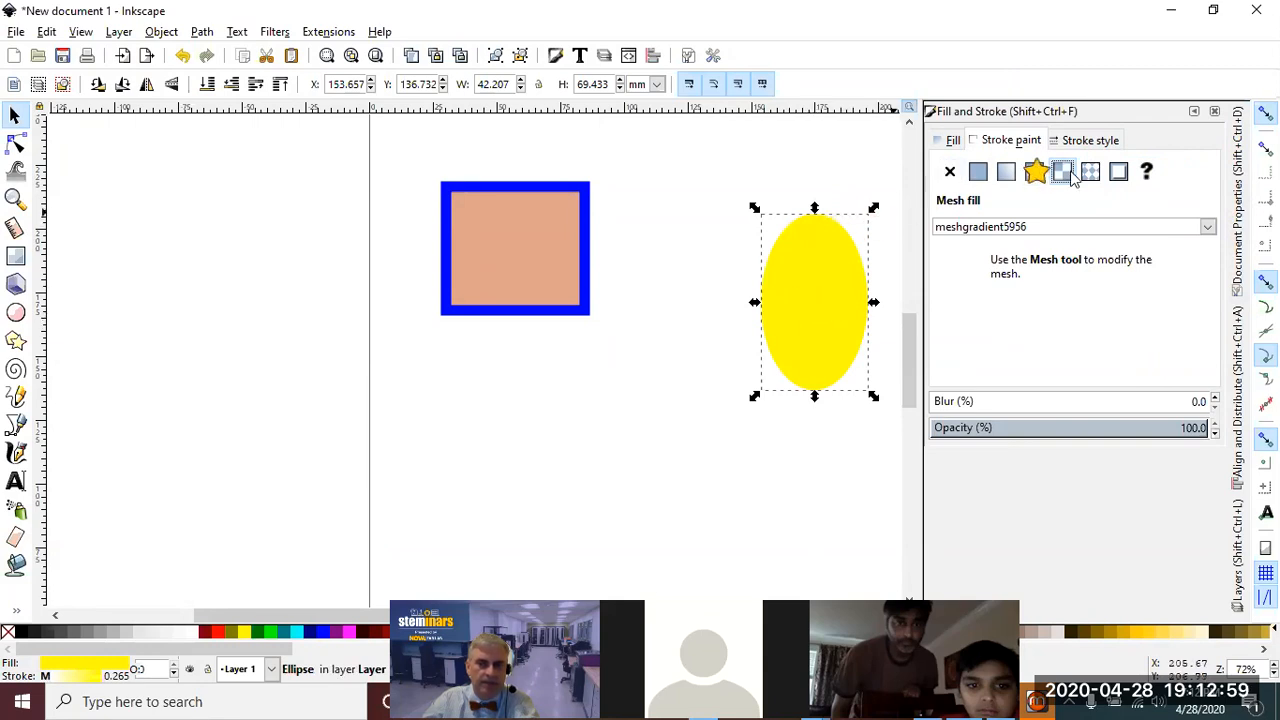
{"action": "left_click", "coordinate": [1036, 172]}
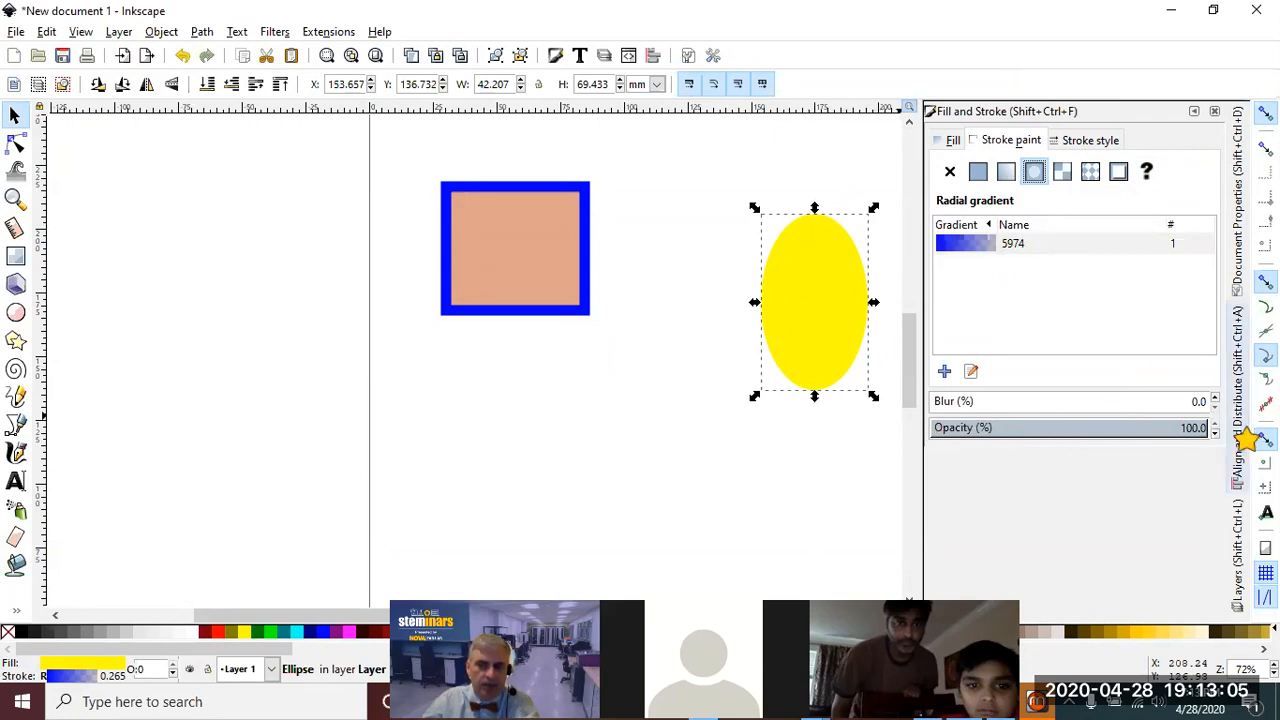
{"action": "left_click", "coordinate": [1190, 428]}
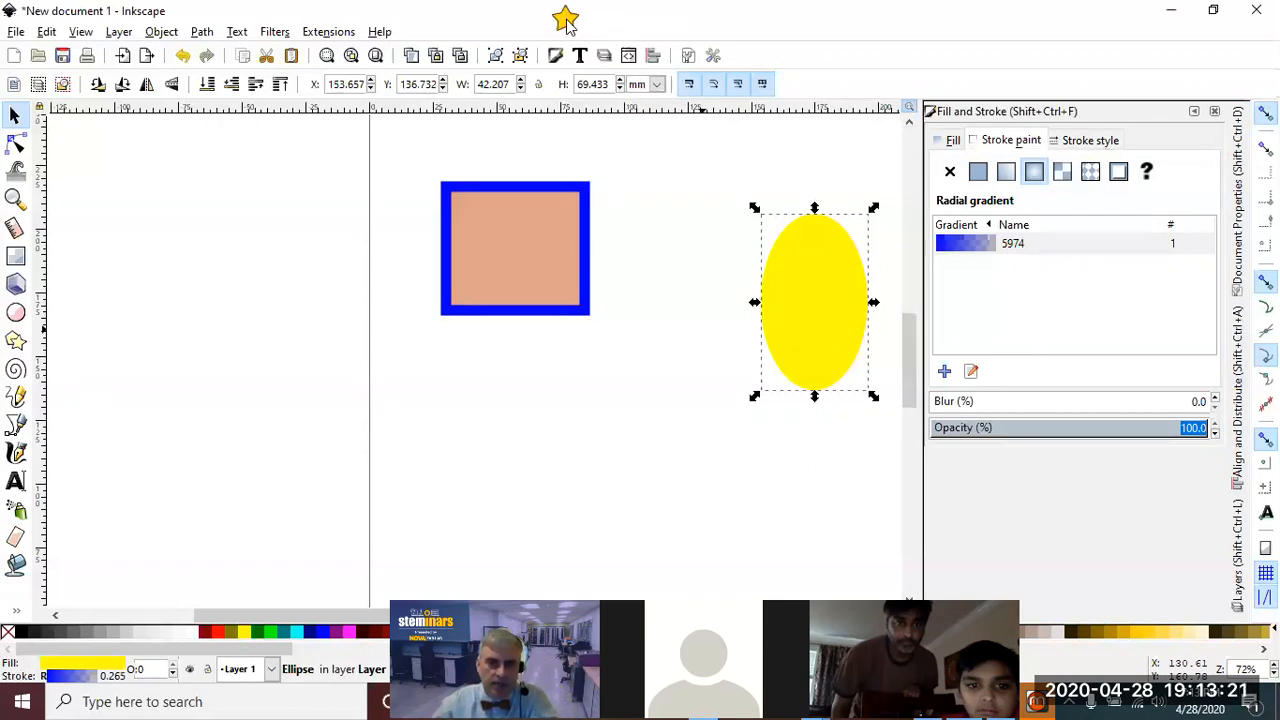
Switch to PowerPoint and show slide 5 with the Duplicate and Clone instructions
{"action": "left_click", "coordinate": [477, 540]}
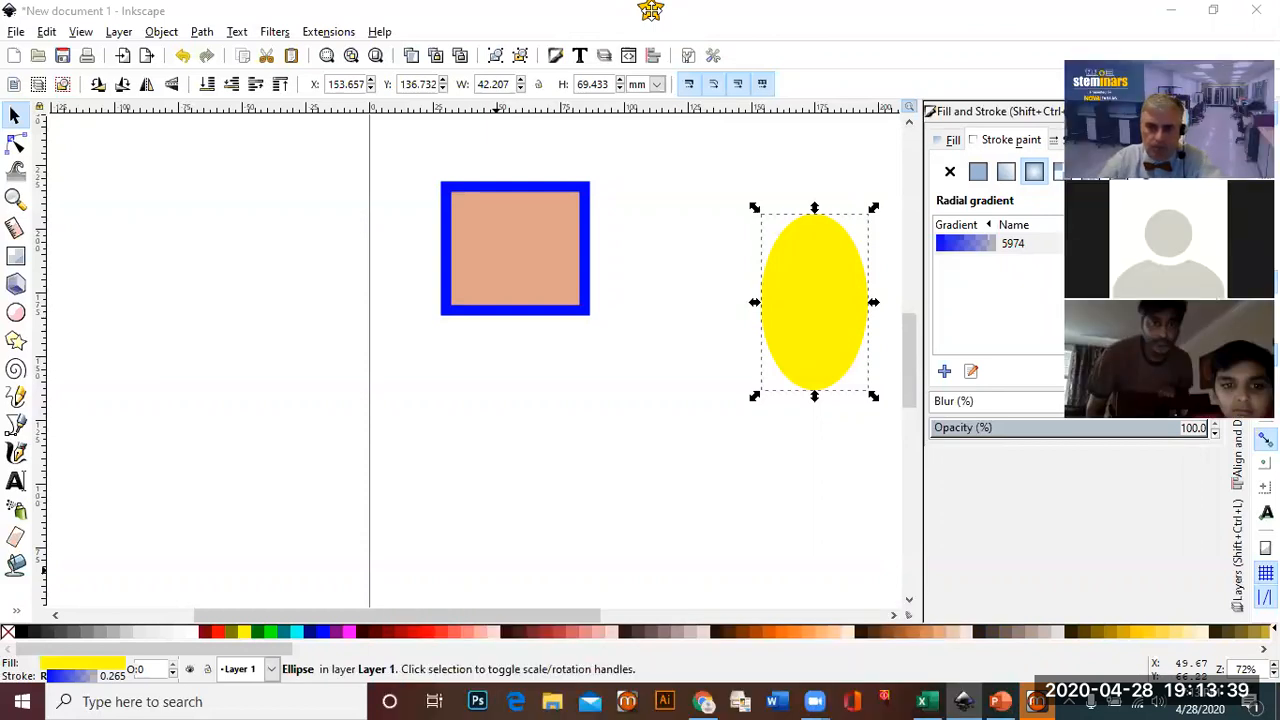
{"action": "key", "text": "alt+Tab"}
{"action": "left_click", "coordinate": [109, 651]}
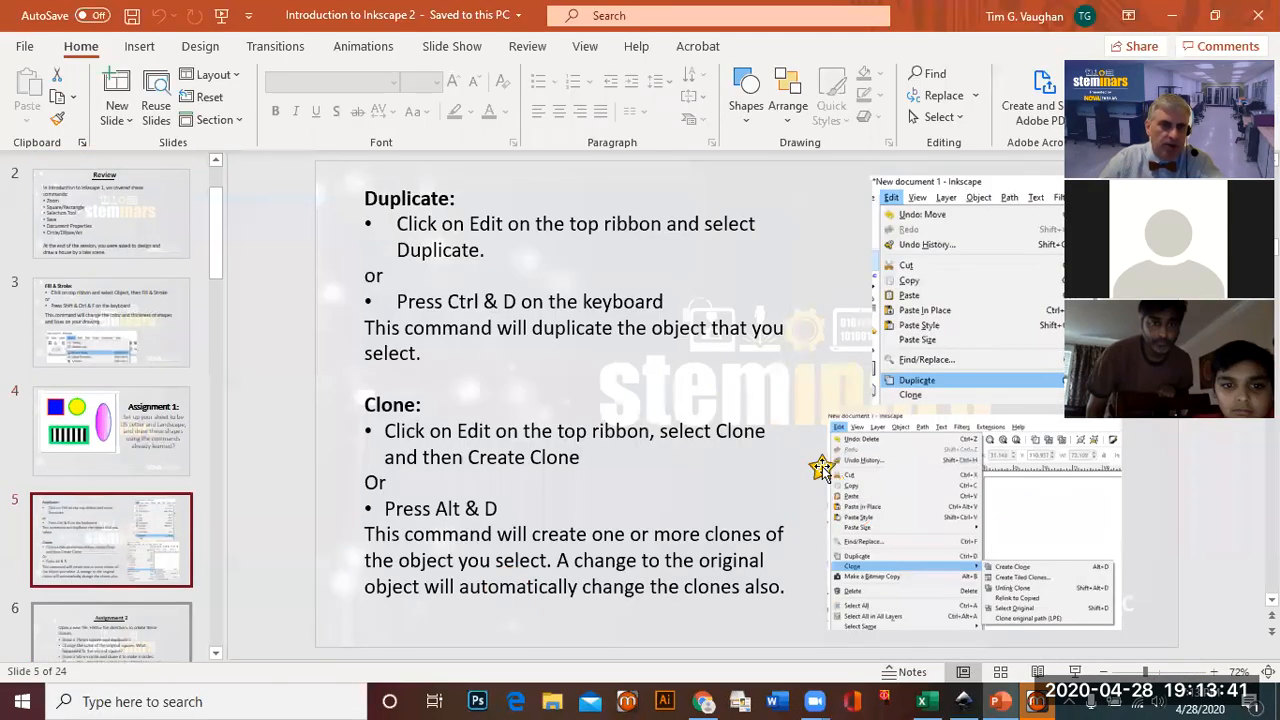
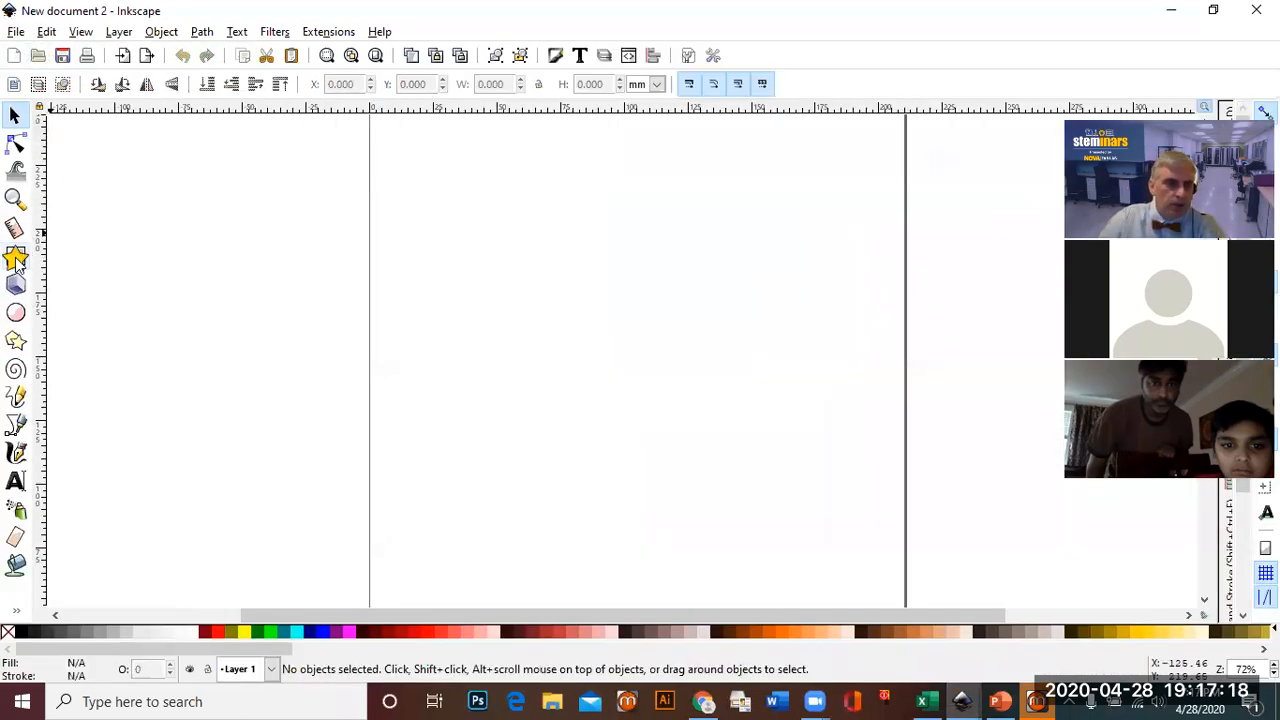
Draw a blue rectangle about 72 by 73 mm on the new document's page and select it
{"action": "left_click", "coordinate": [16, 256]}
{"action": "left_click_drag", "start_coordinate": [454, 242], "coordinate": [638, 428]}
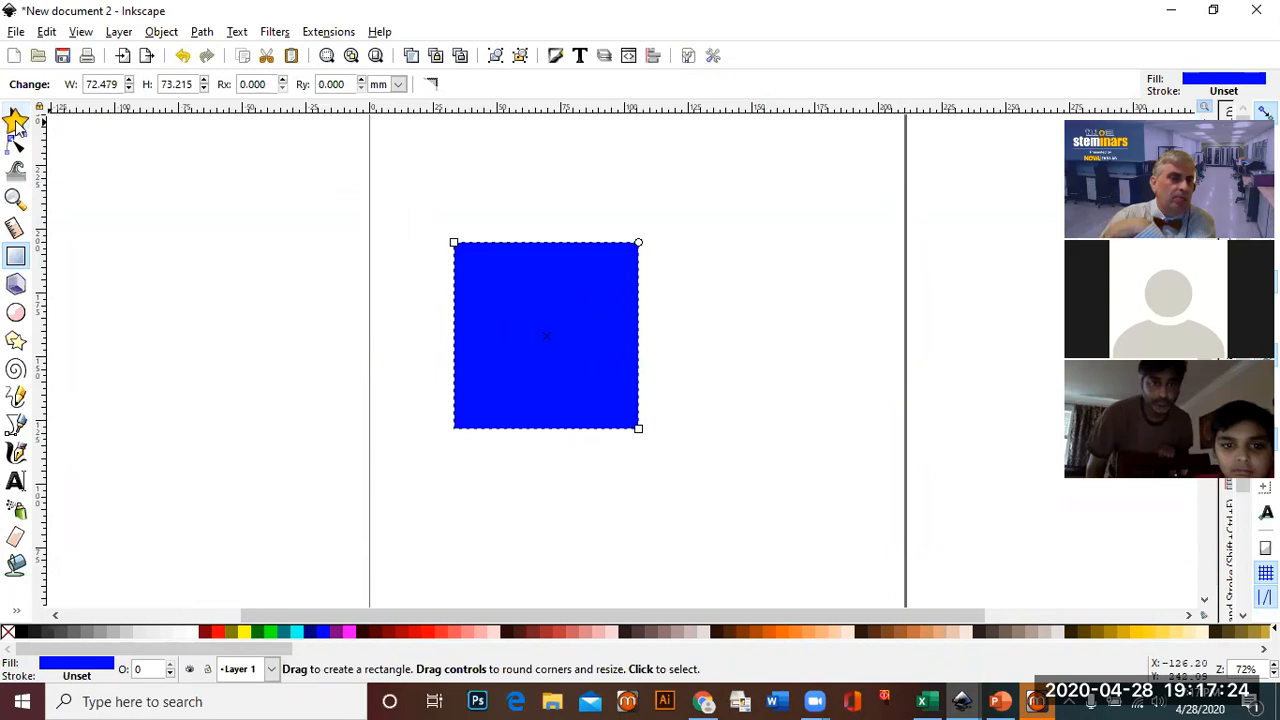
{"action": "left_click", "coordinate": [16, 118]}
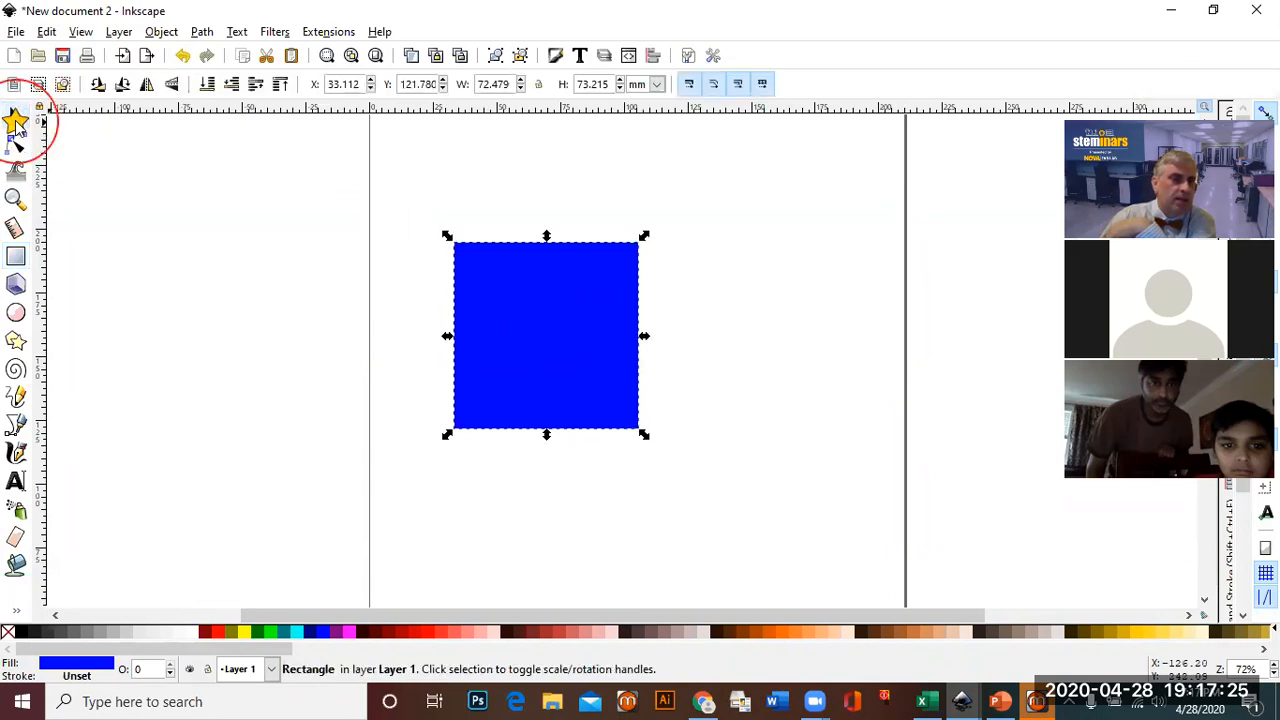
Set the blue rectangle's width and height to 75 mm, and move the square higher on the page
{"action": "left_click", "coordinate": [503, 84]}
{"action": "key", "text": "BackSpace"}
{"action": "key", "text": "BackSpace"}
{"action": "key", "text": "BackSpace"}
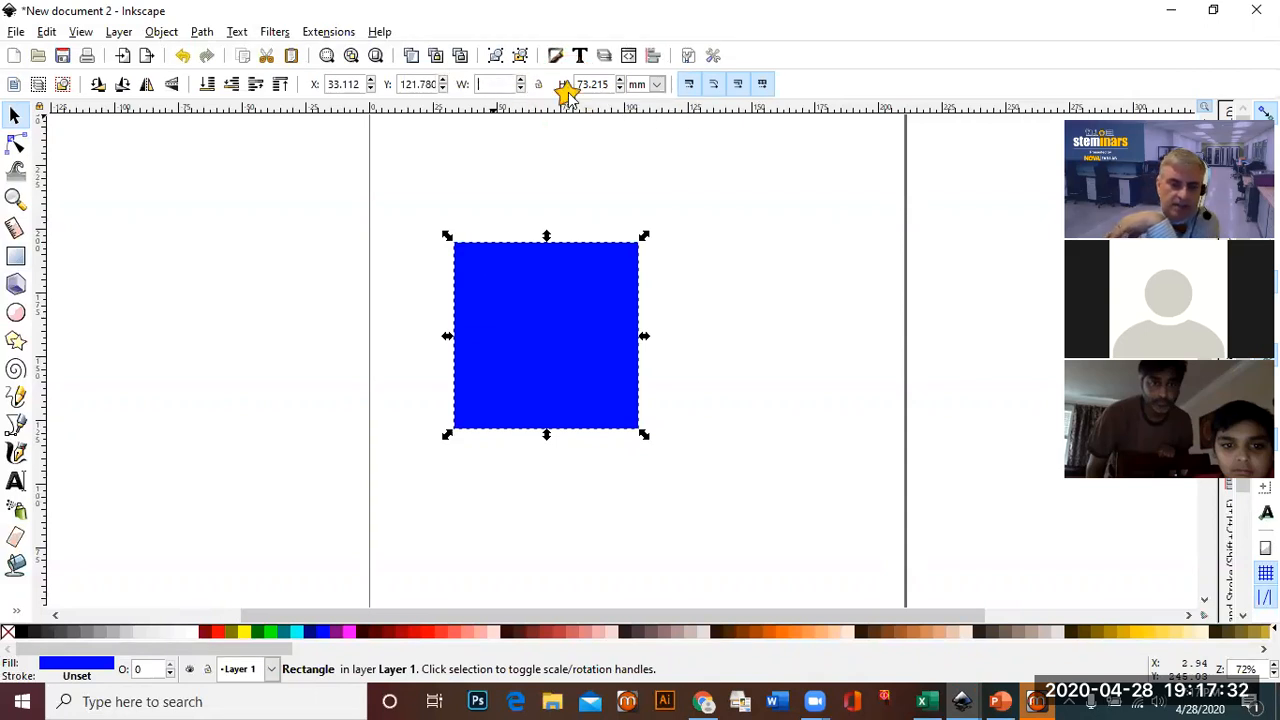
{"action": "type", "text": "5"}
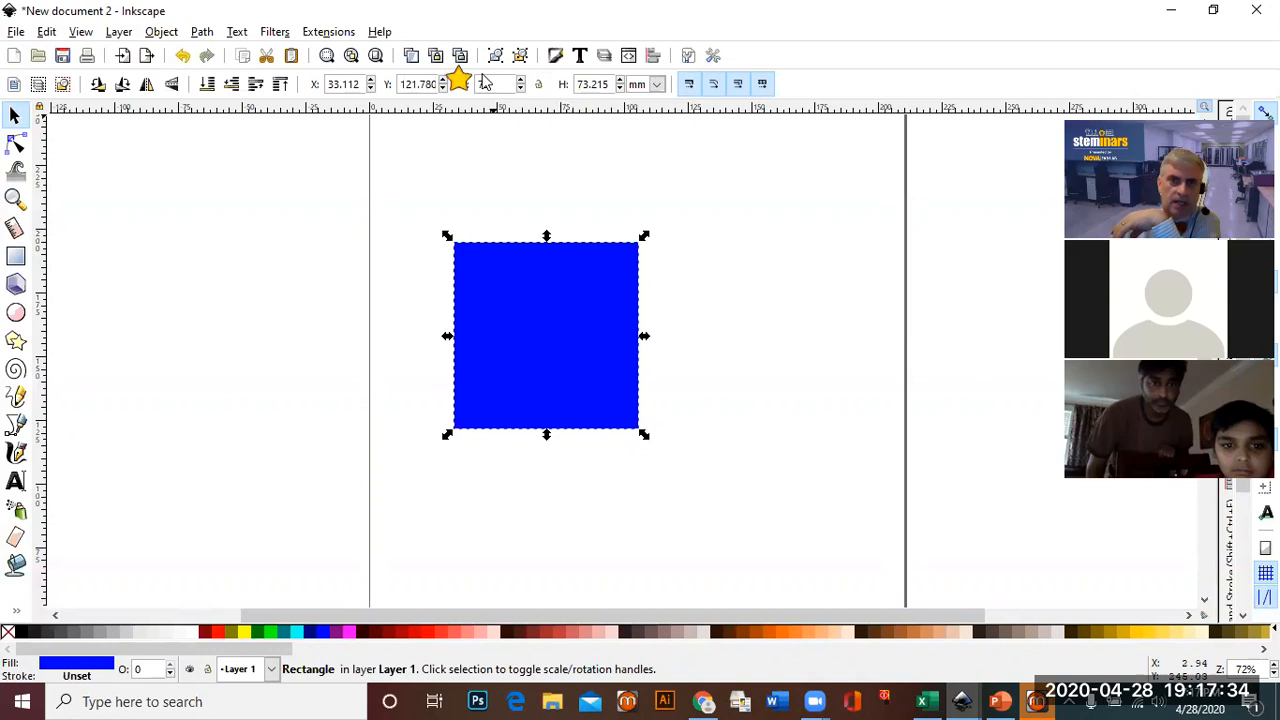
{"action": "key", "text": "Return"}
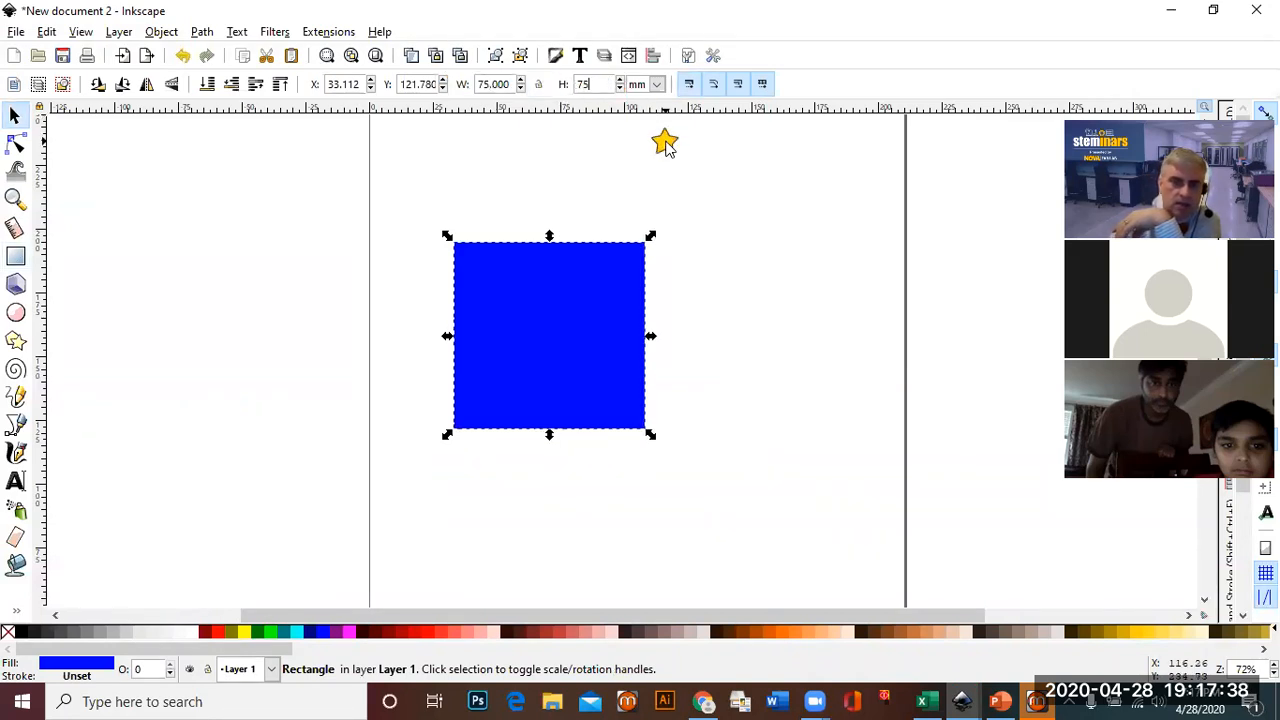
{"action": "key", "text": "Return"}
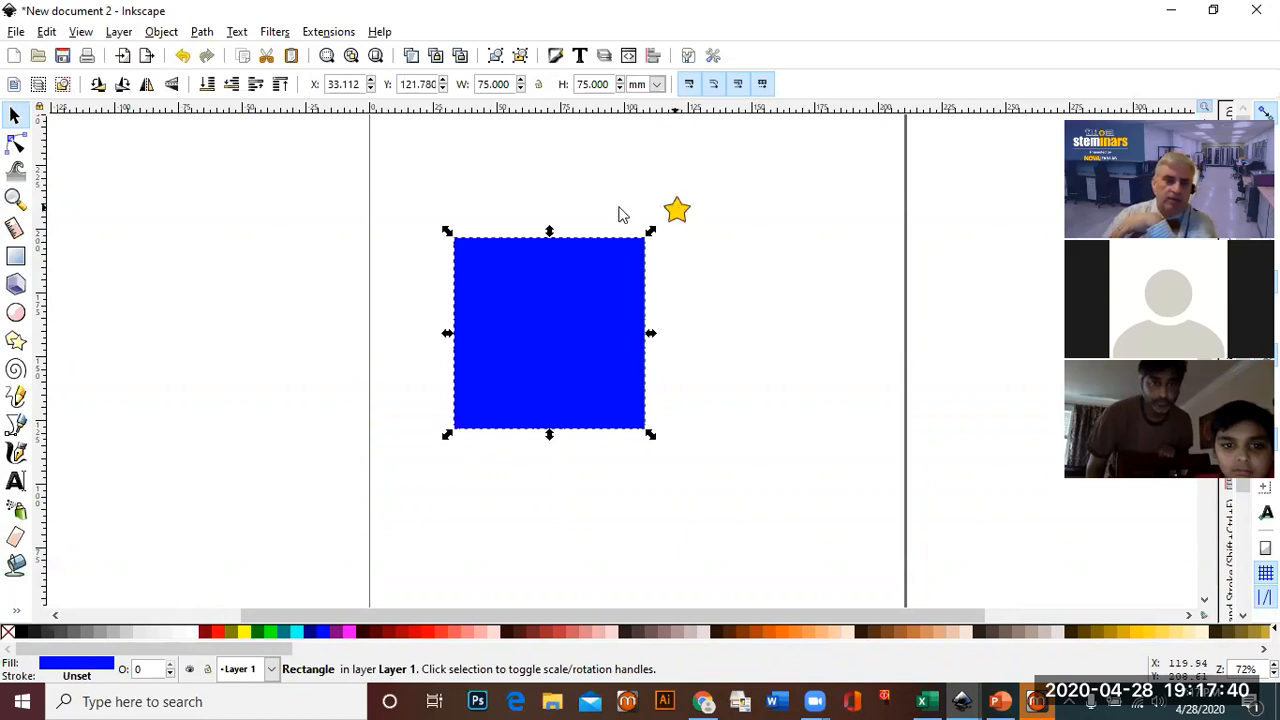
{"action": "left_click_drag", "start_coordinate": [545, 321], "coordinate": [525, 234]}
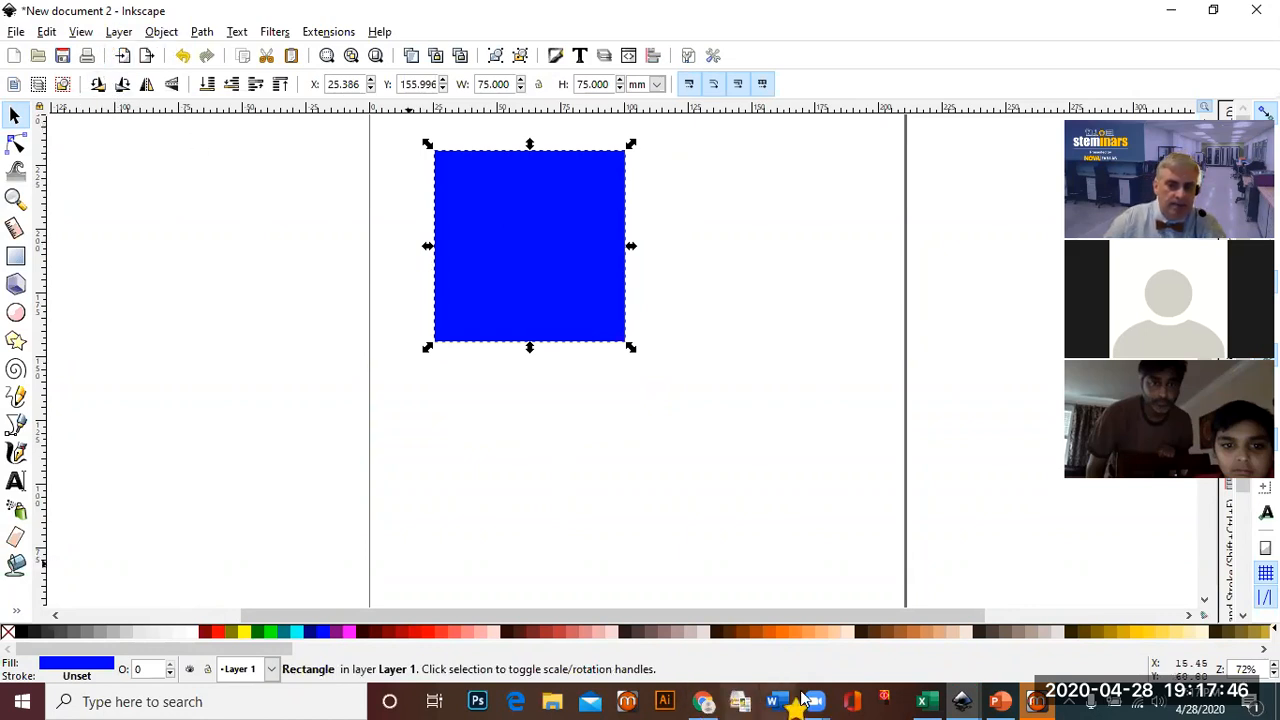
Switch to PowerPoint to review the Duplicate and Clone instructions on slide 5, and return to the Inkscape drawing
{"action": "left_click", "coordinate": [1015, 700]}
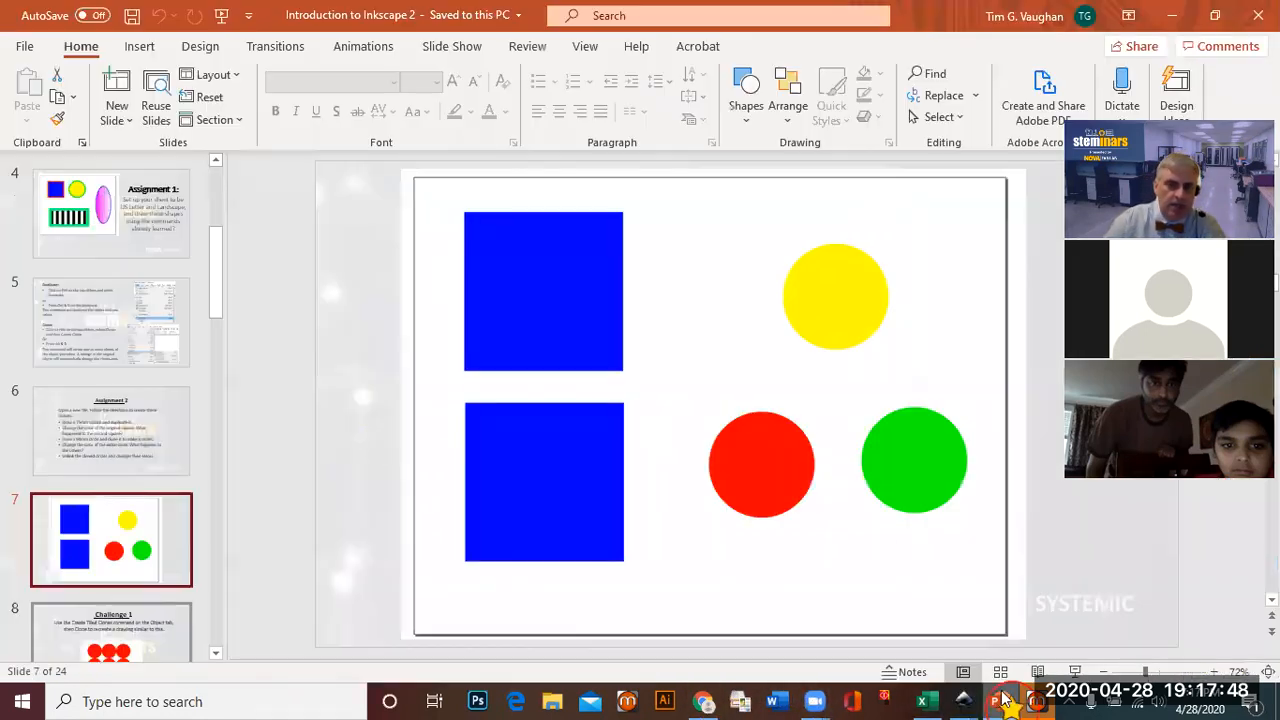
{"action": "left_click", "coordinate": [131, 335]}
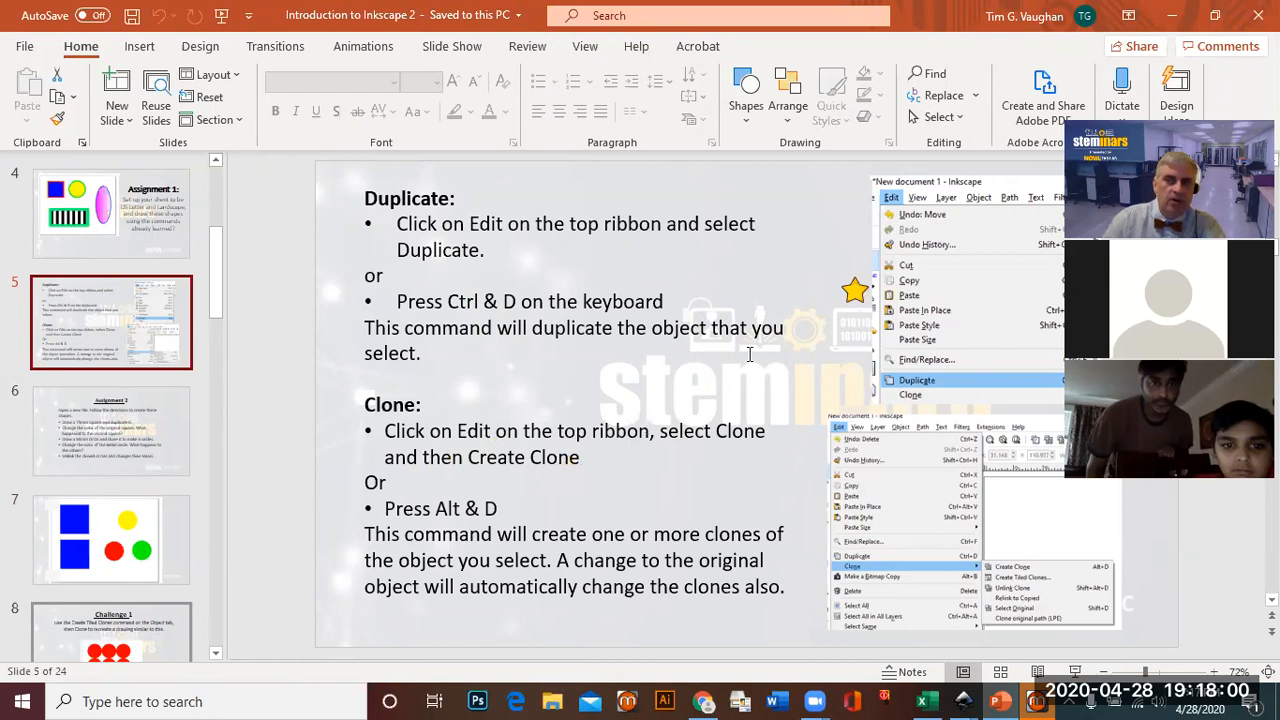
{"action": "key", "text": "alt+Tab"}
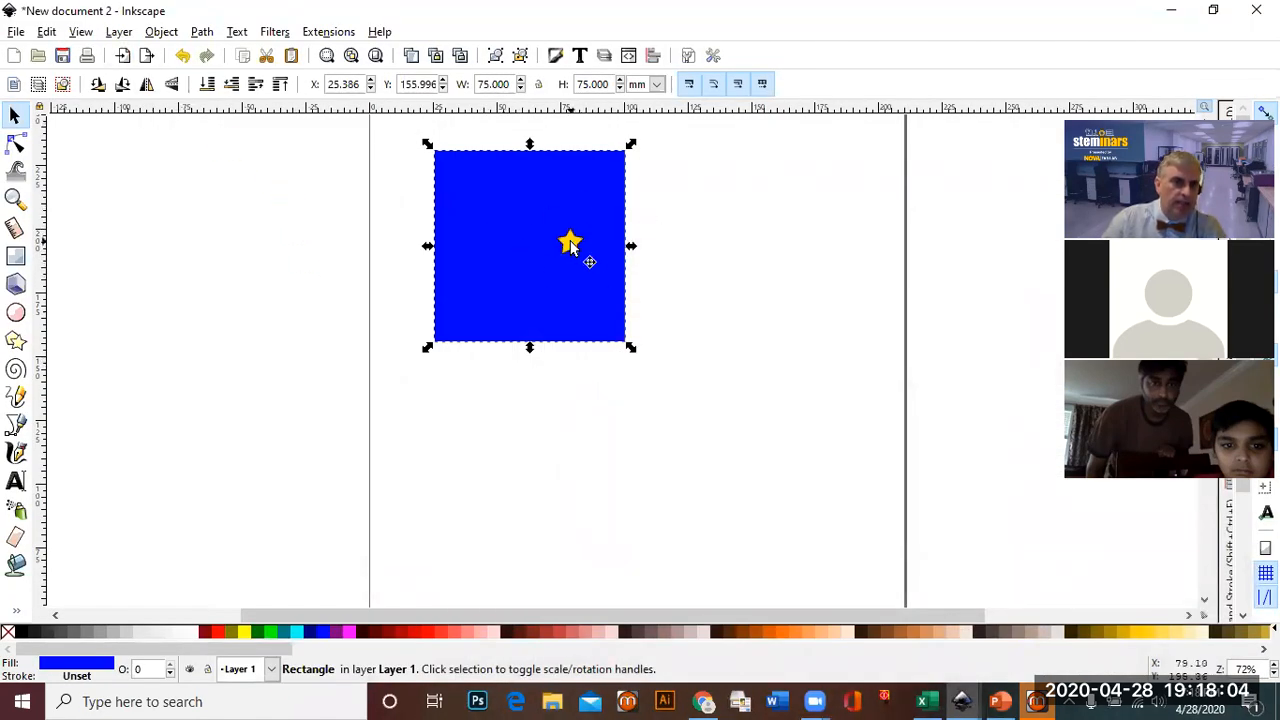
Duplicate the blue square, place the copy just below the original, and reselect the original square
{"action": "left_click", "coordinate": [47, 32]}
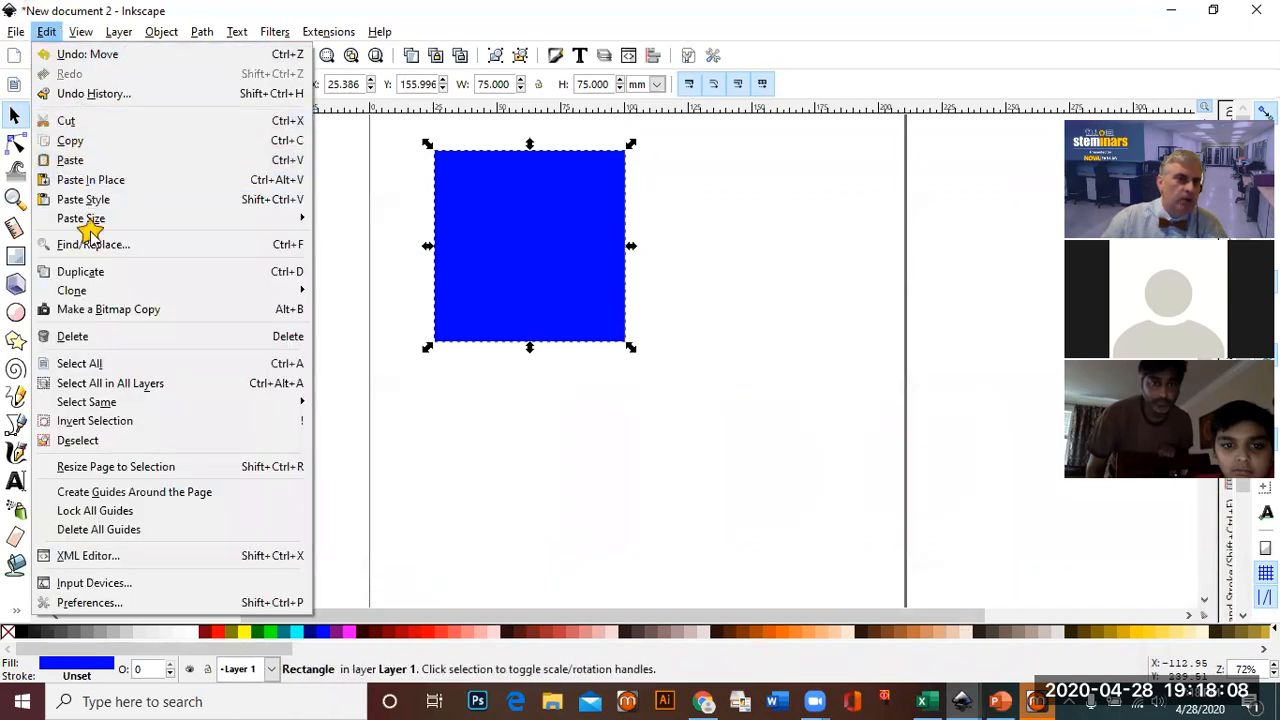
{"action": "left_click", "coordinate": [100, 270]}
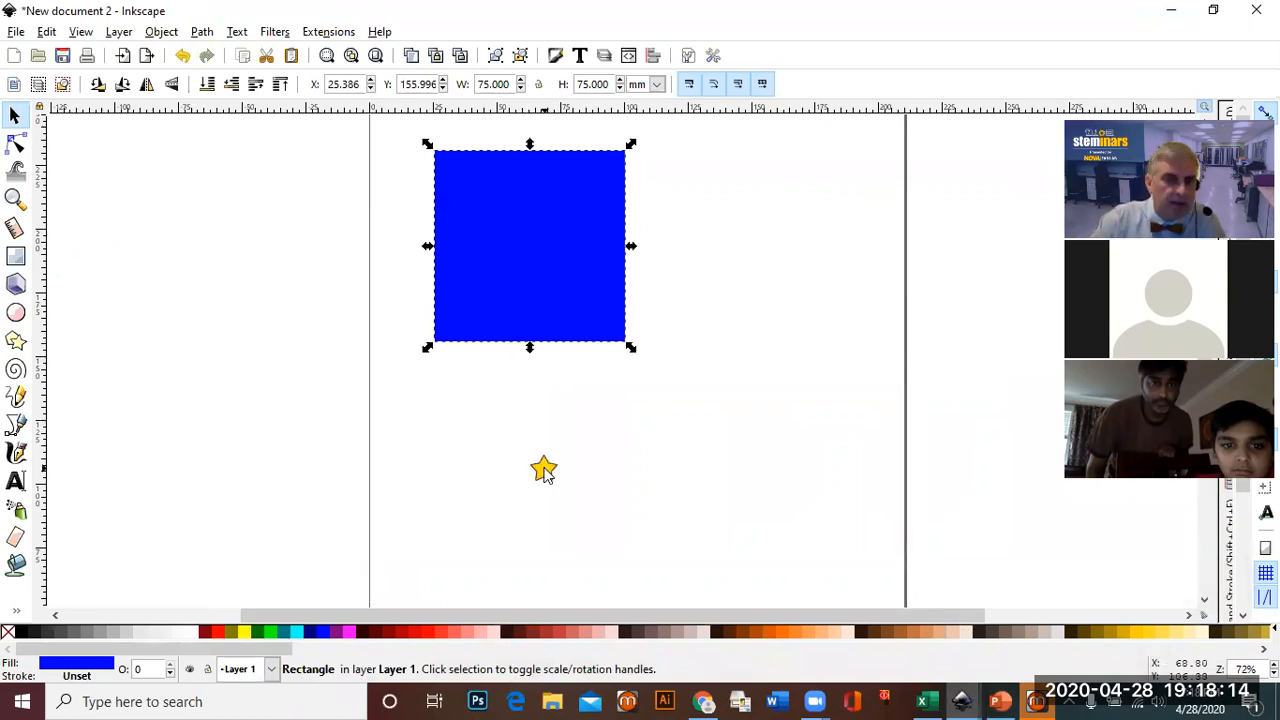
{"action": "left_click_drag", "start_coordinate": [489, 235], "coordinate": [491, 458]}
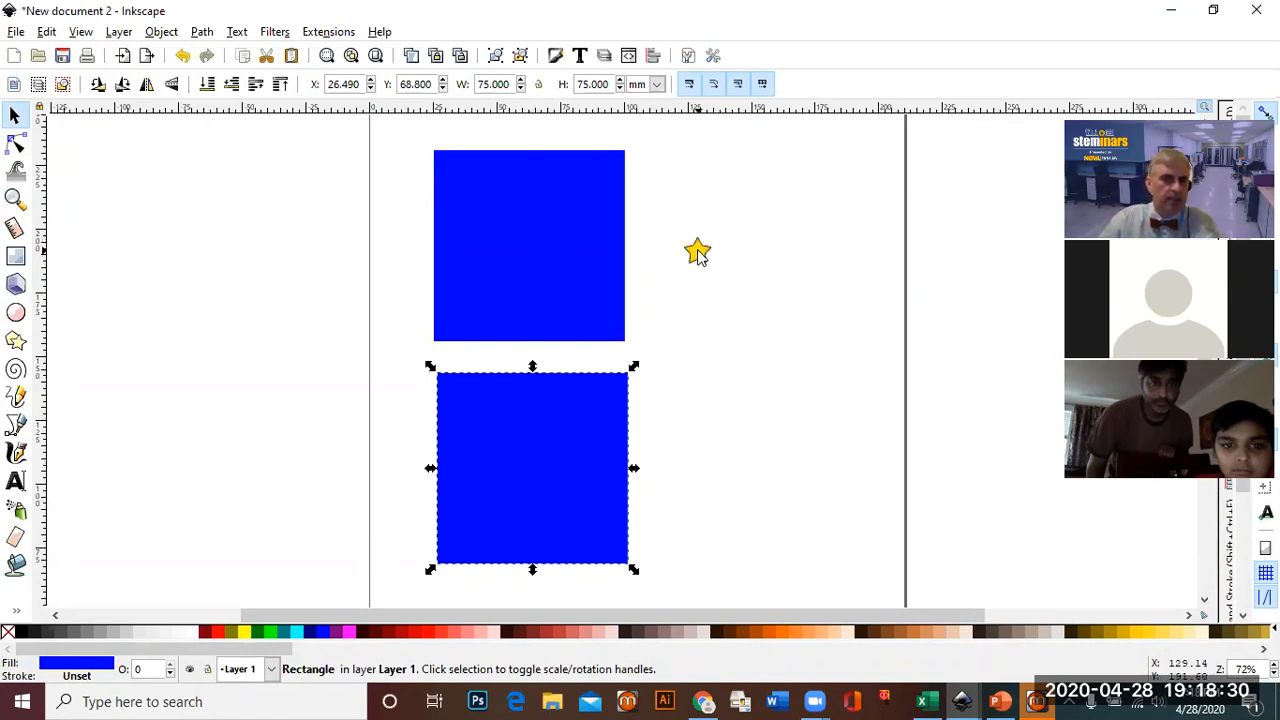
{"action": "left_click", "coordinate": [697, 252]}
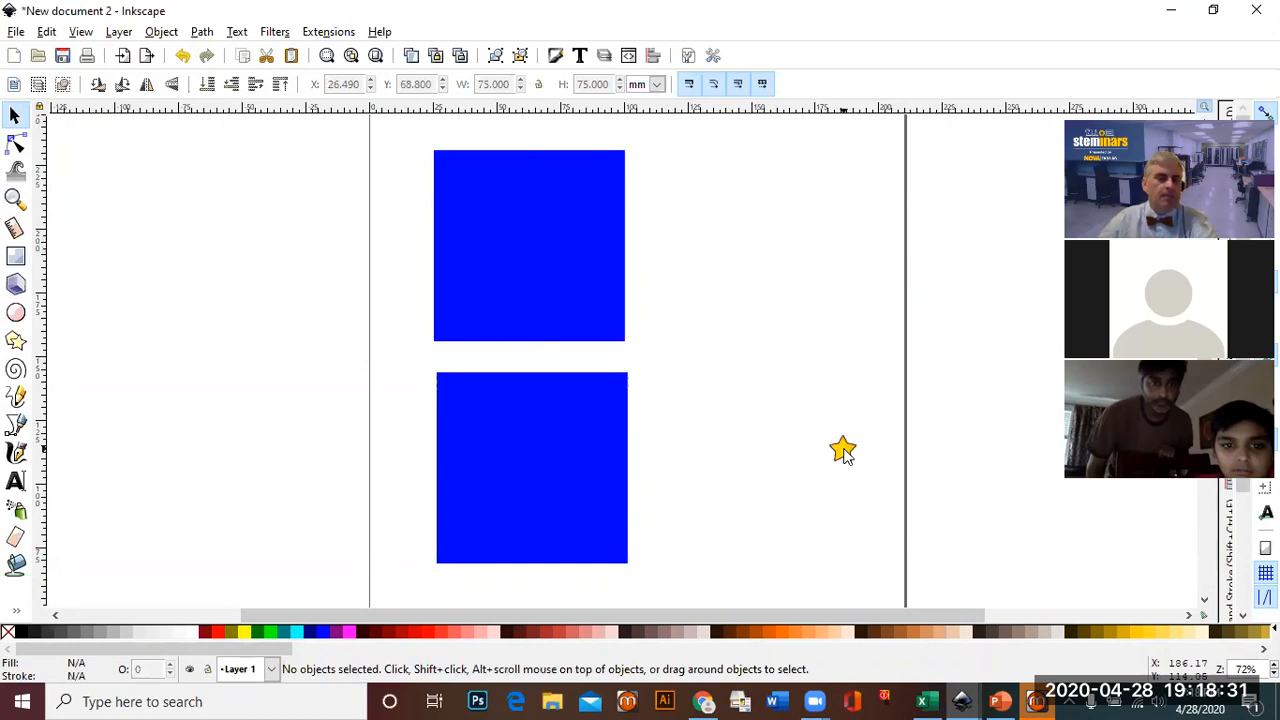
{"action": "left_click", "coordinate": [517, 247]}
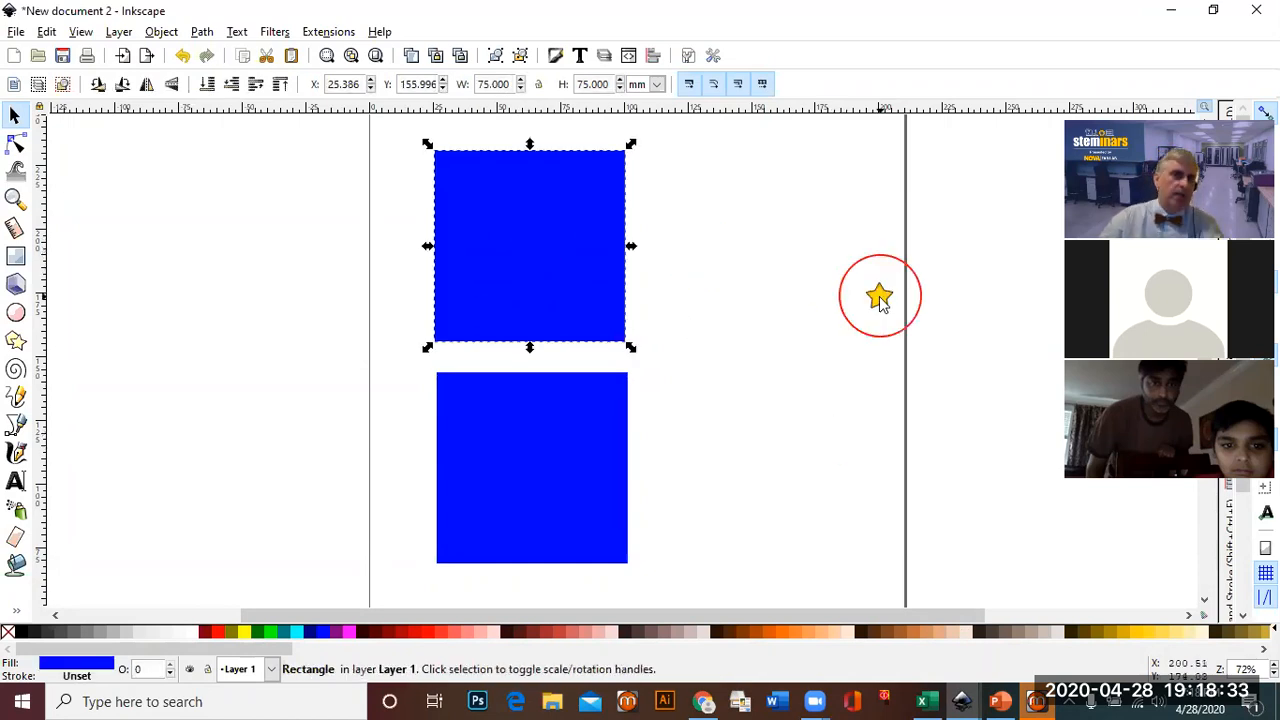
Draw a yellow ellipse, make it a circle 50 mm wide and high, and place it beside the upper blue square
{"action": "left_click", "coordinate": [16, 313]}
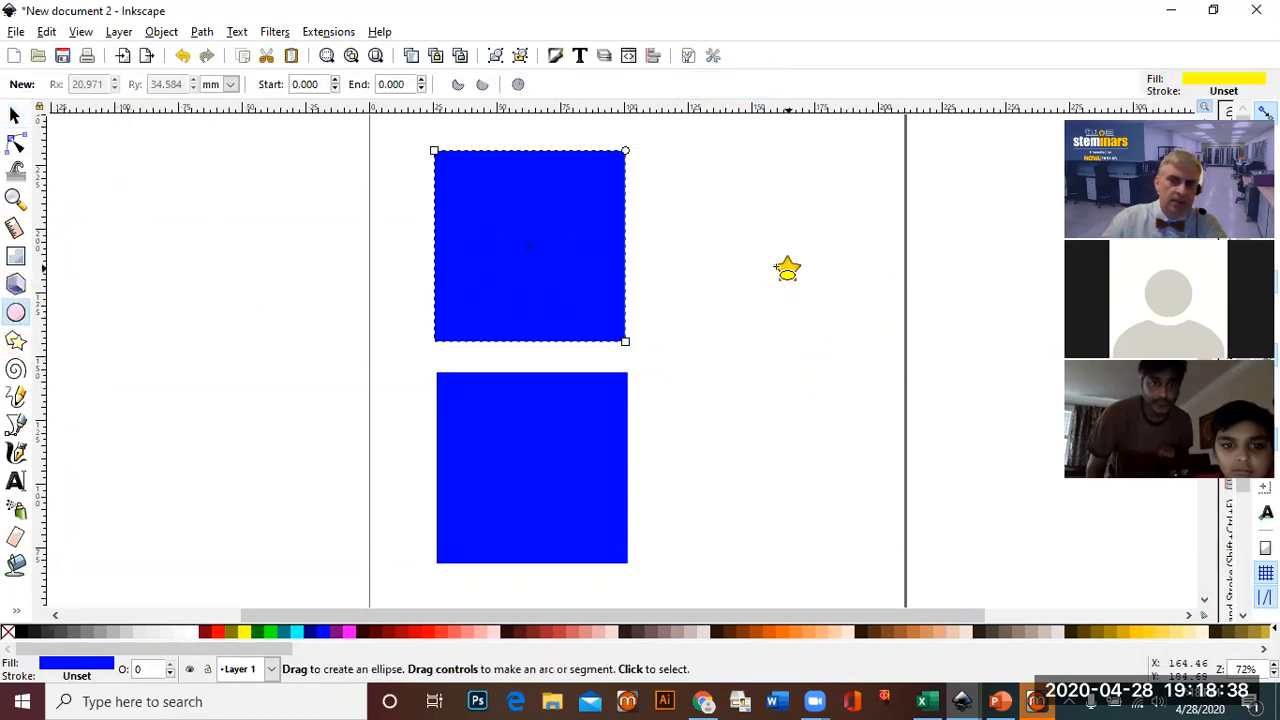
{"action": "left_click_drag", "start_coordinate": [766, 266], "coordinate": [859, 143]}
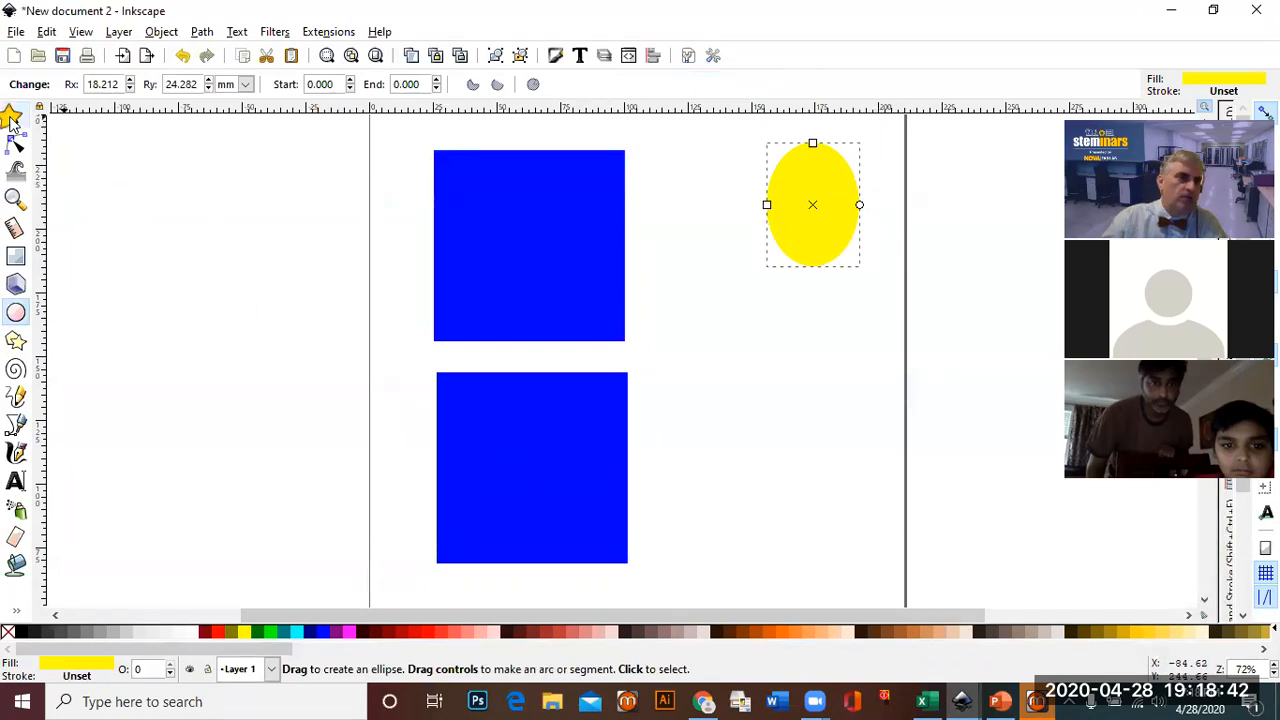
{"action": "left_click", "coordinate": [14, 116]}
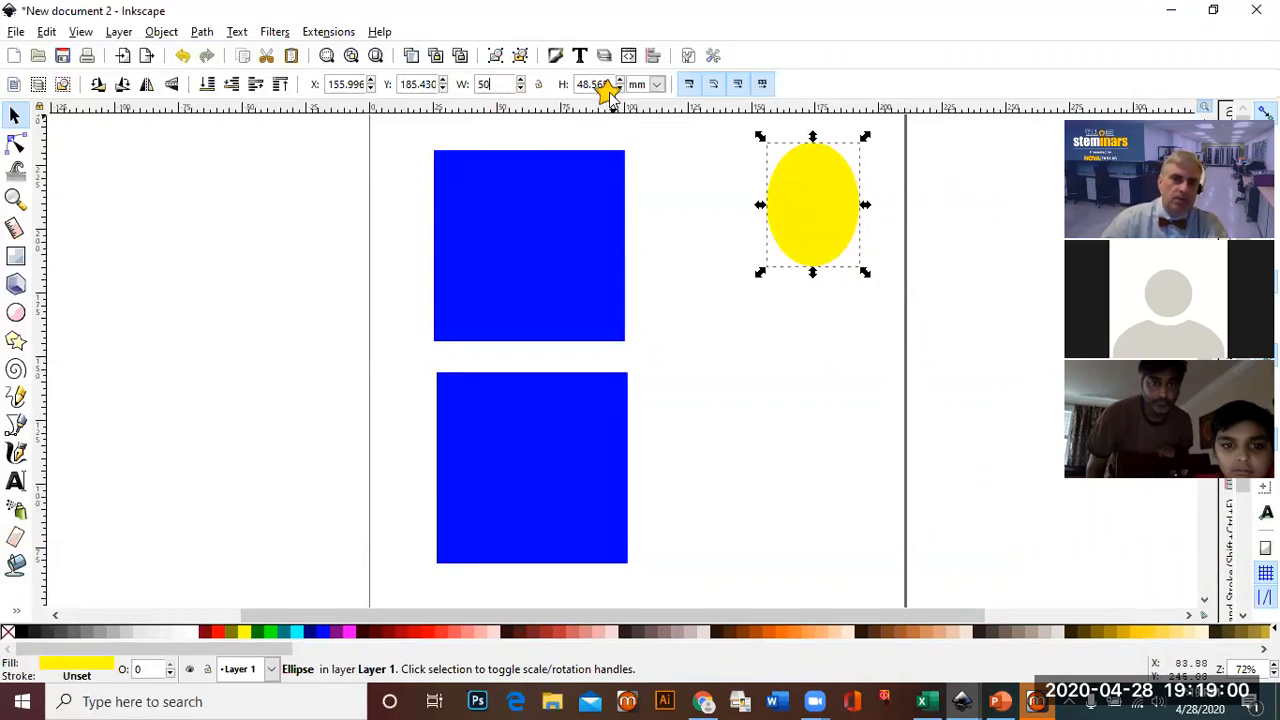
{"action": "key", "text": "Return"}
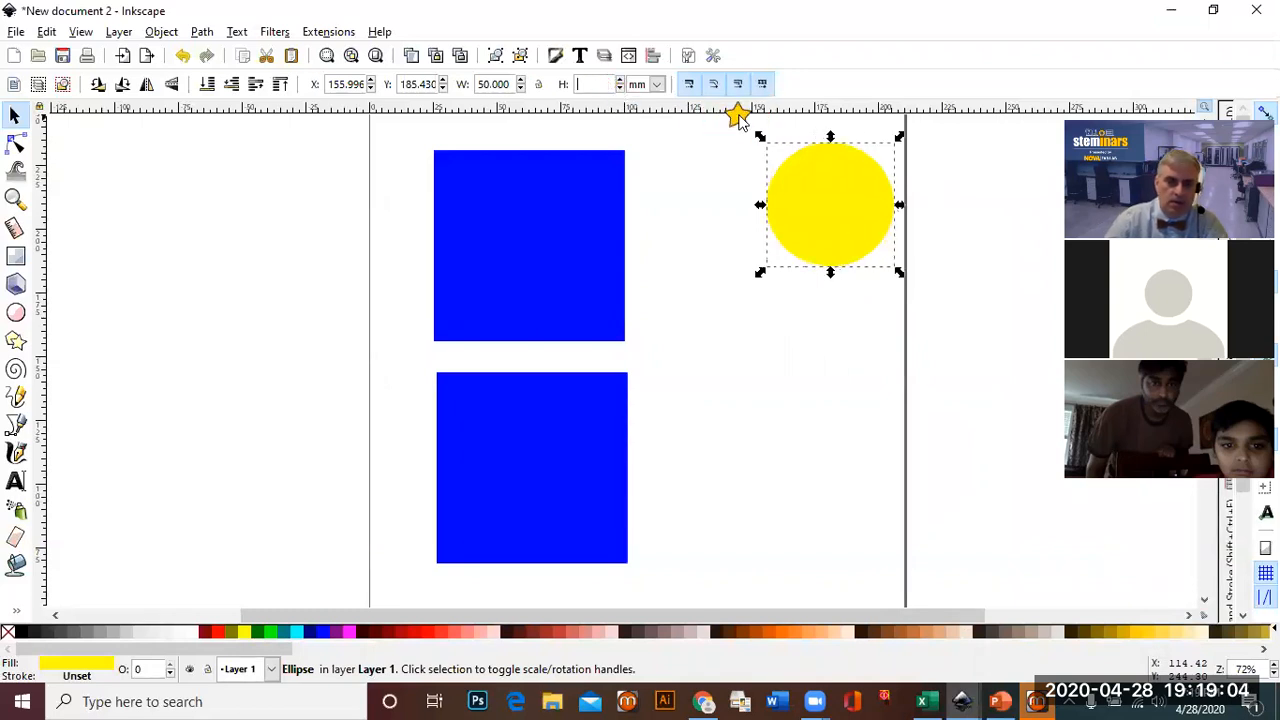
{"action": "key", "text": "Return"}
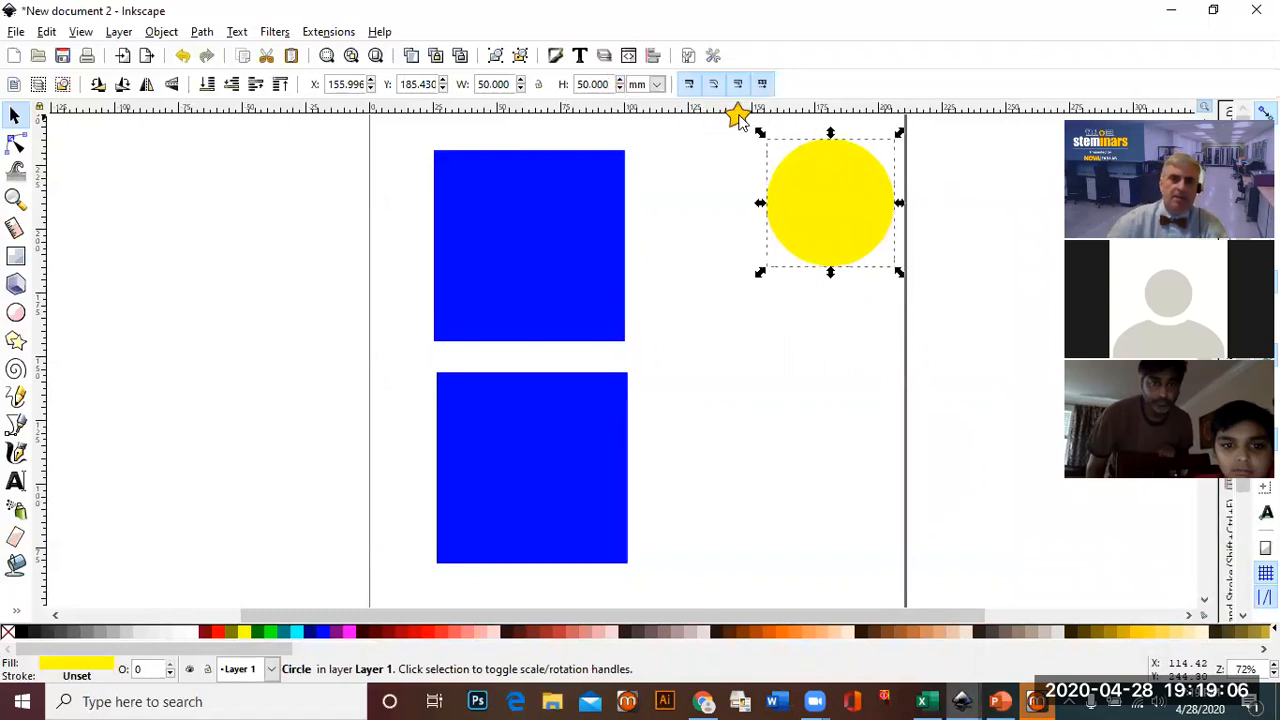
{"action": "left_click_drag", "start_coordinate": [860, 222], "coordinate": [800, 263]}
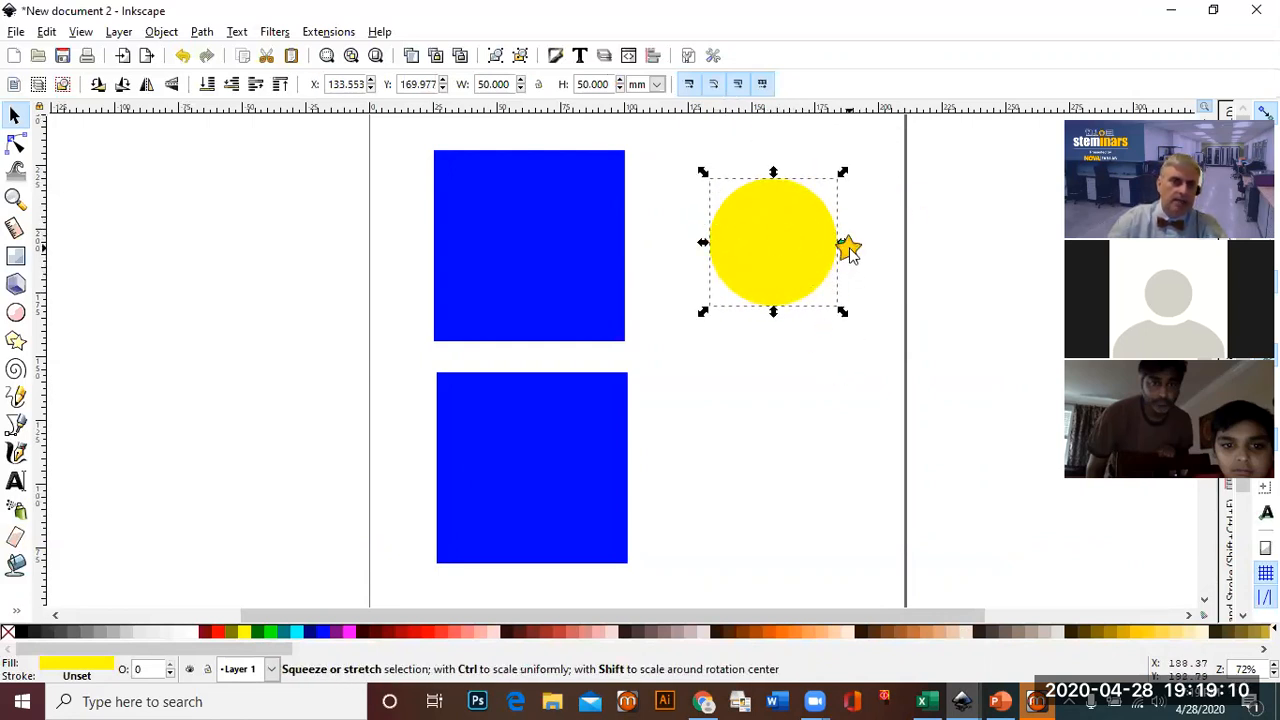
Create a clone of the yellow circle and place it below the original, beside the lower square
{"action": "left_click", "coordinate": [45, 31]}
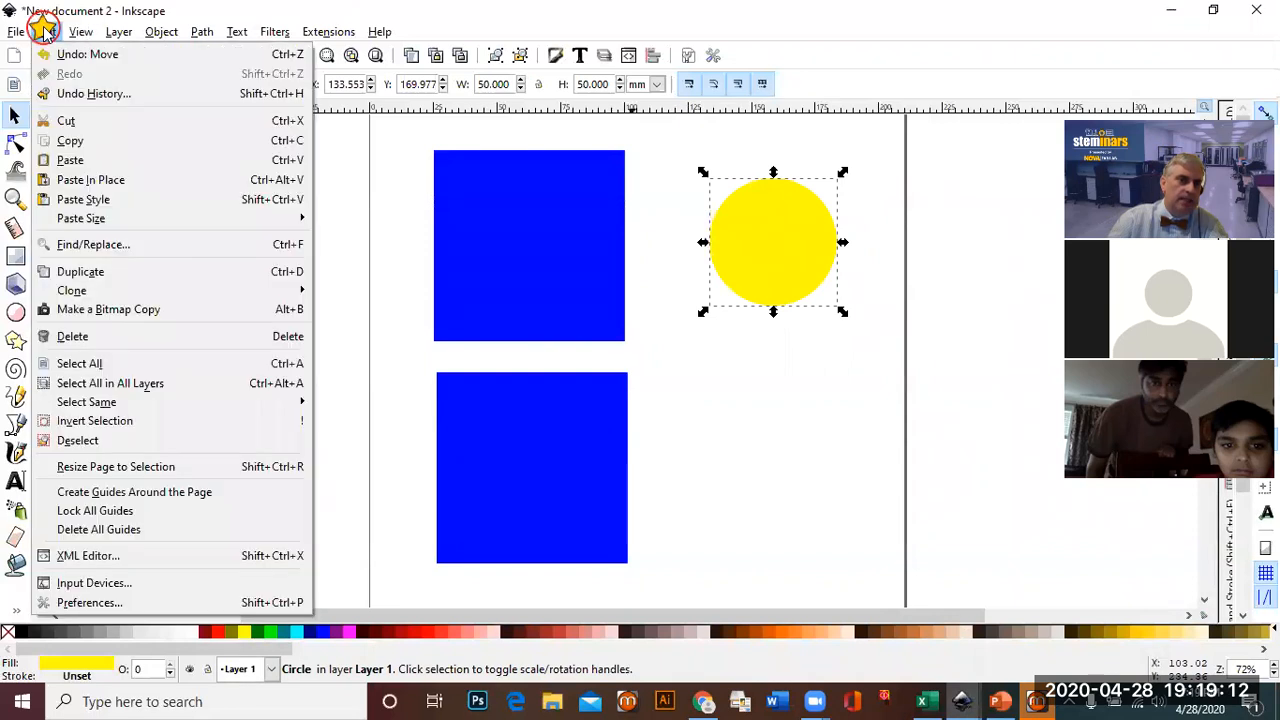
{"action": "left_click", "coordinate": [85, 289]}
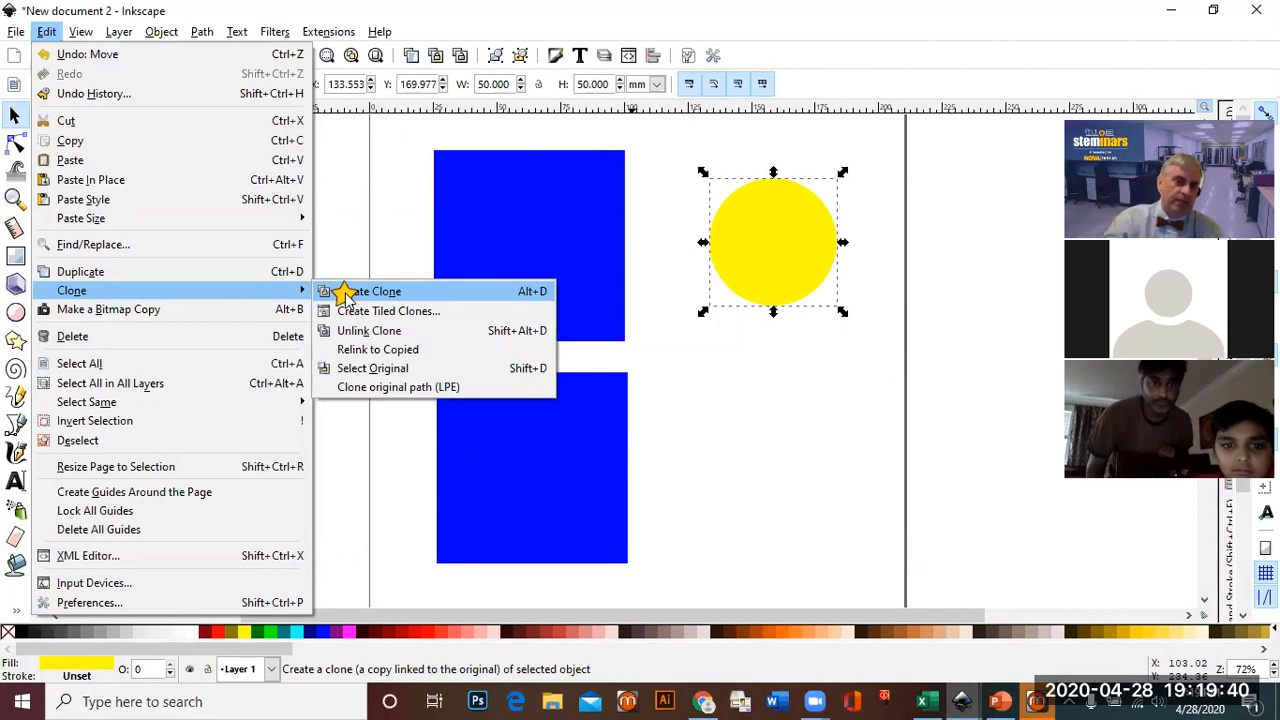
{"action": "left_click", "coordinate": [425, 290]}
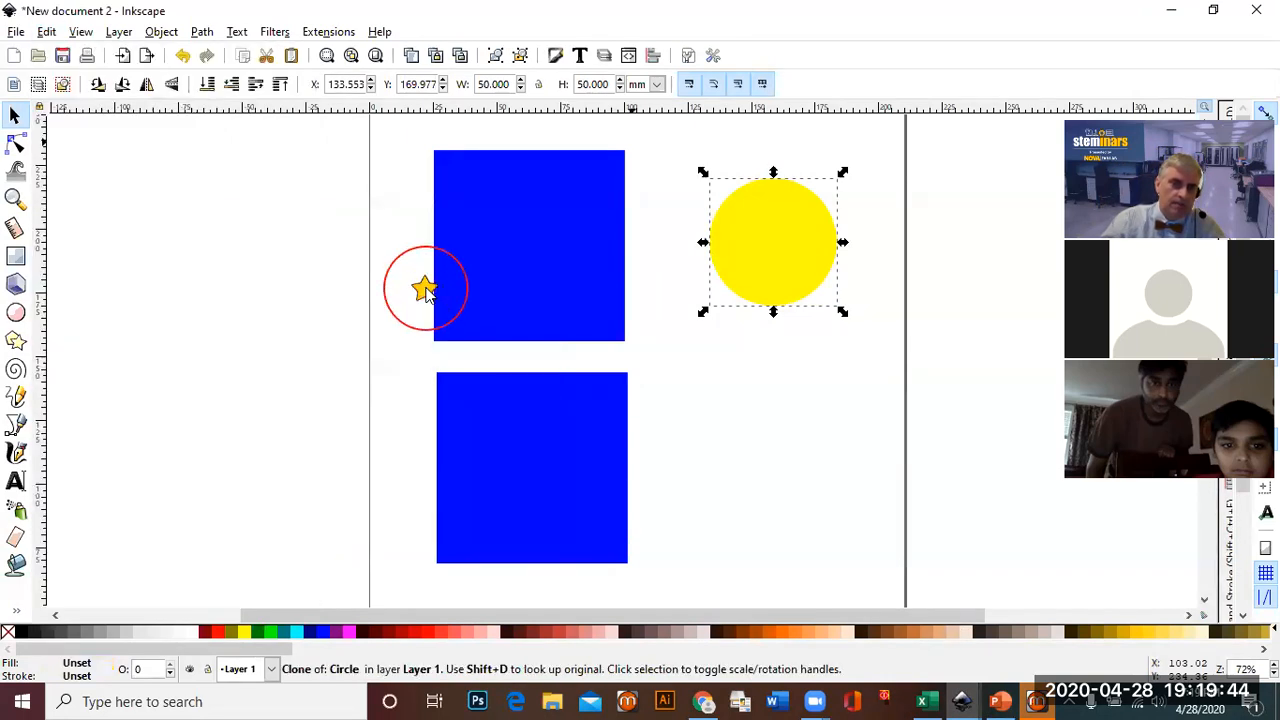
{"action": "left_click_drag", "start_coordinate": [781, 248], "coordinate": [723, 452]}
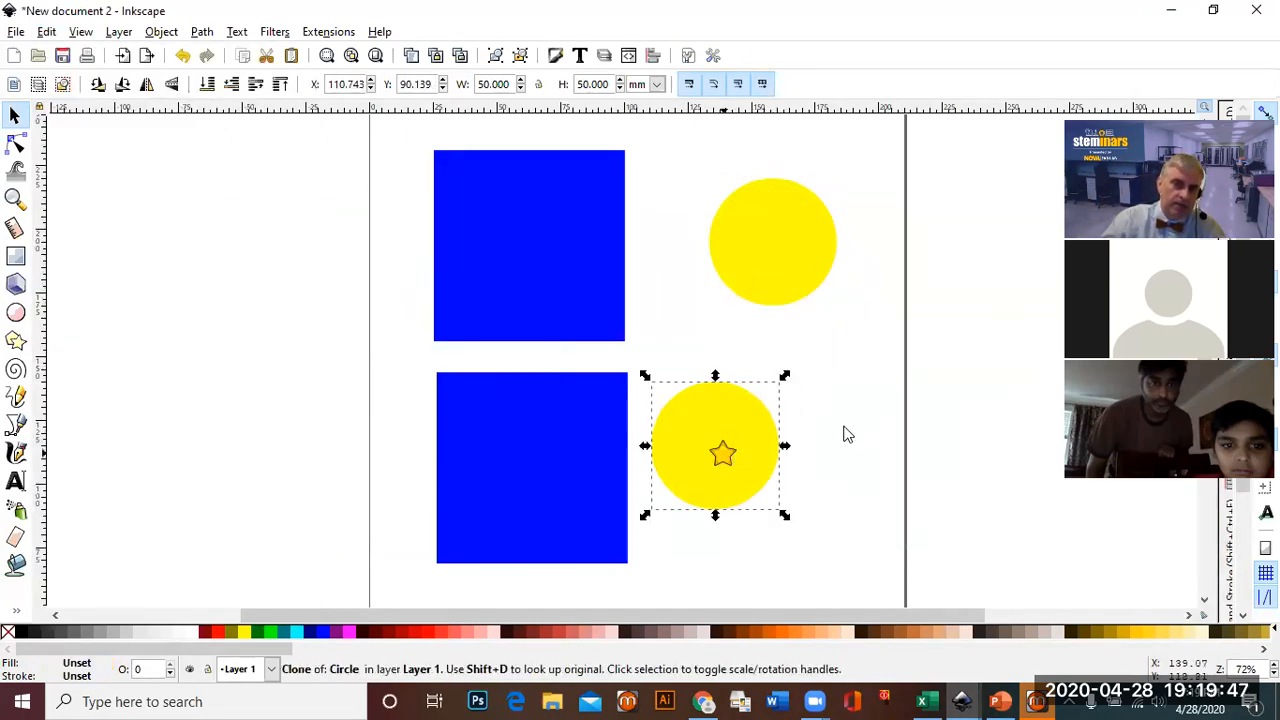
Create a second clone of the original yellow circle, and arrange both clones side by side below it
{"action": "left_click", "coordinate": [781, 248]}
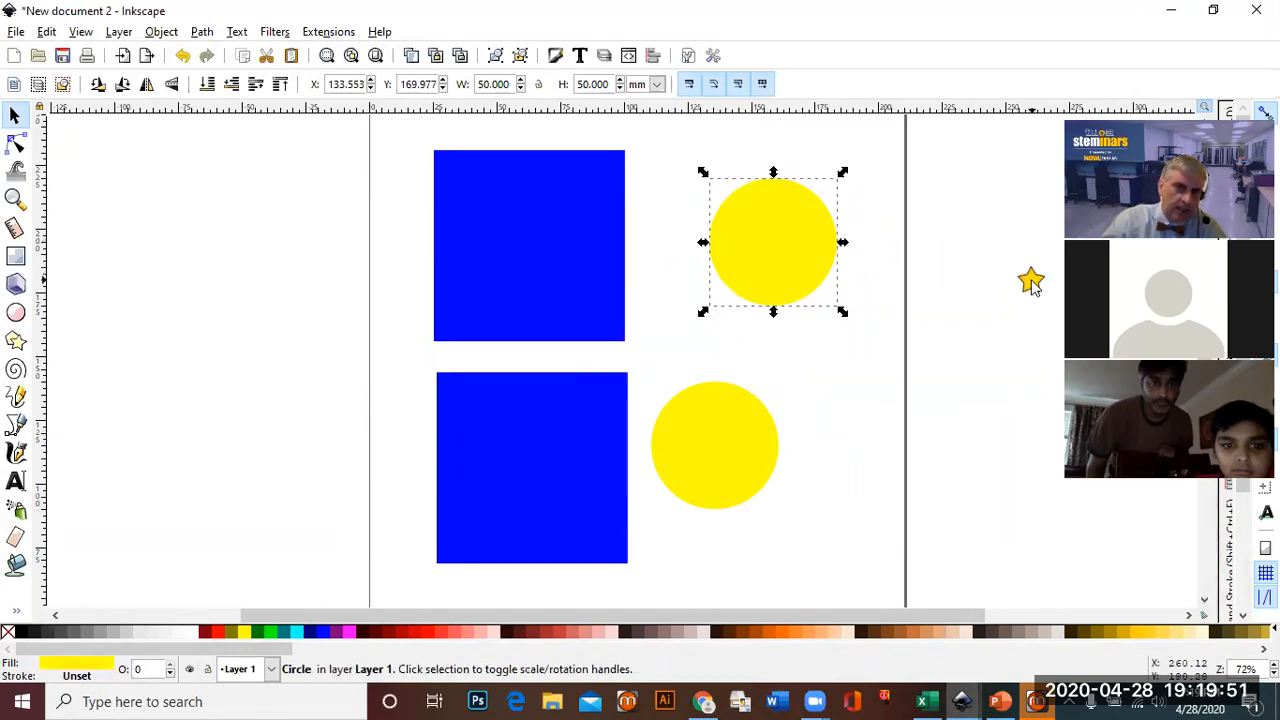
{"action": "left_click", "coordinate": [52, 32]}
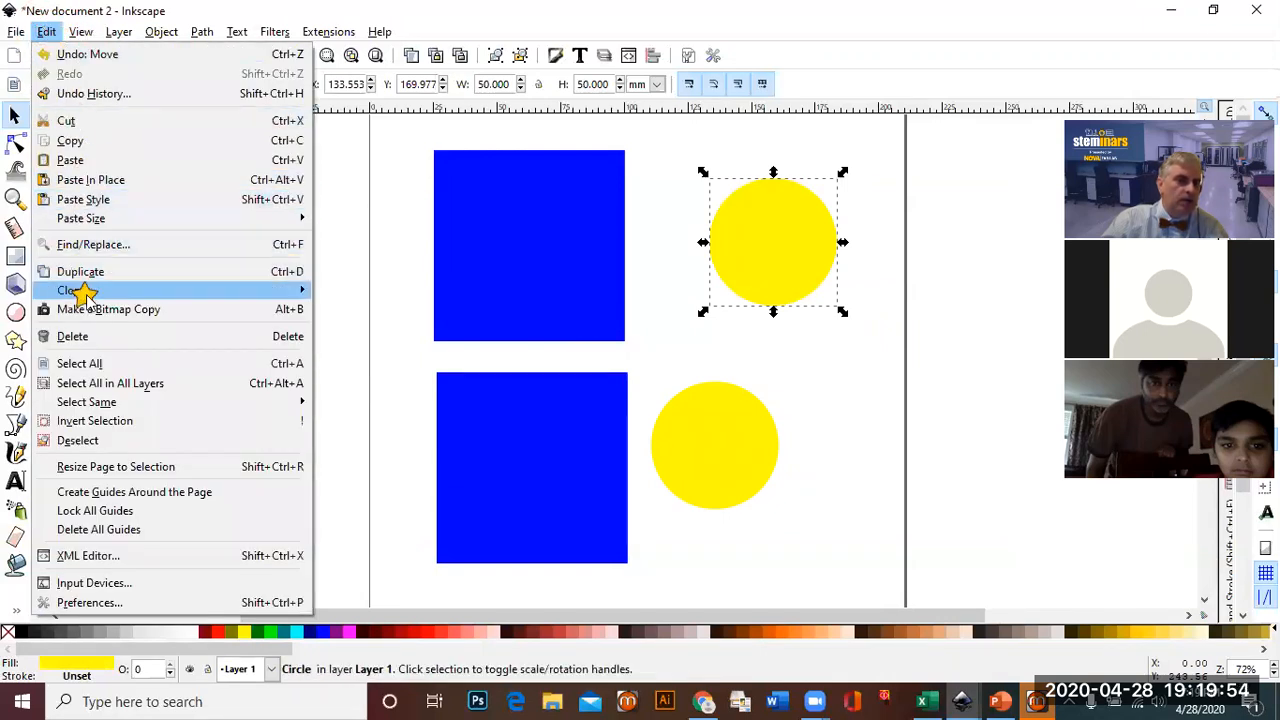
{"action": "mouse_move", "coordinate": [85, 292]}
{"action": "left_click", "coordinate": [372, 290]}
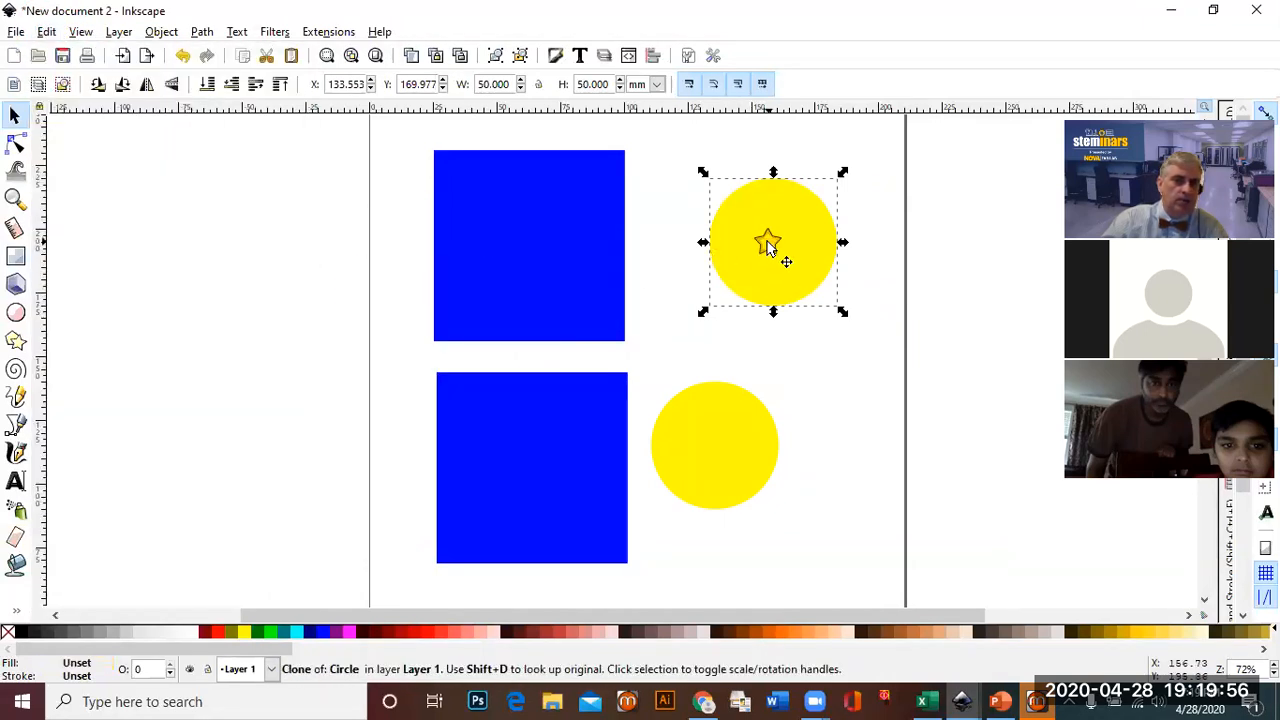
{"action": "left_click_drag", "start_coordinate": [768, 248], "coordinate": [842, 450]}
{"action": "left_click_drag", "start_coordinate": [716, 440], "coordinate": [705, 400]}
{"action": "left_click_drag", "start_coordinate": [845, 450], "coordinate": [832, 488]}
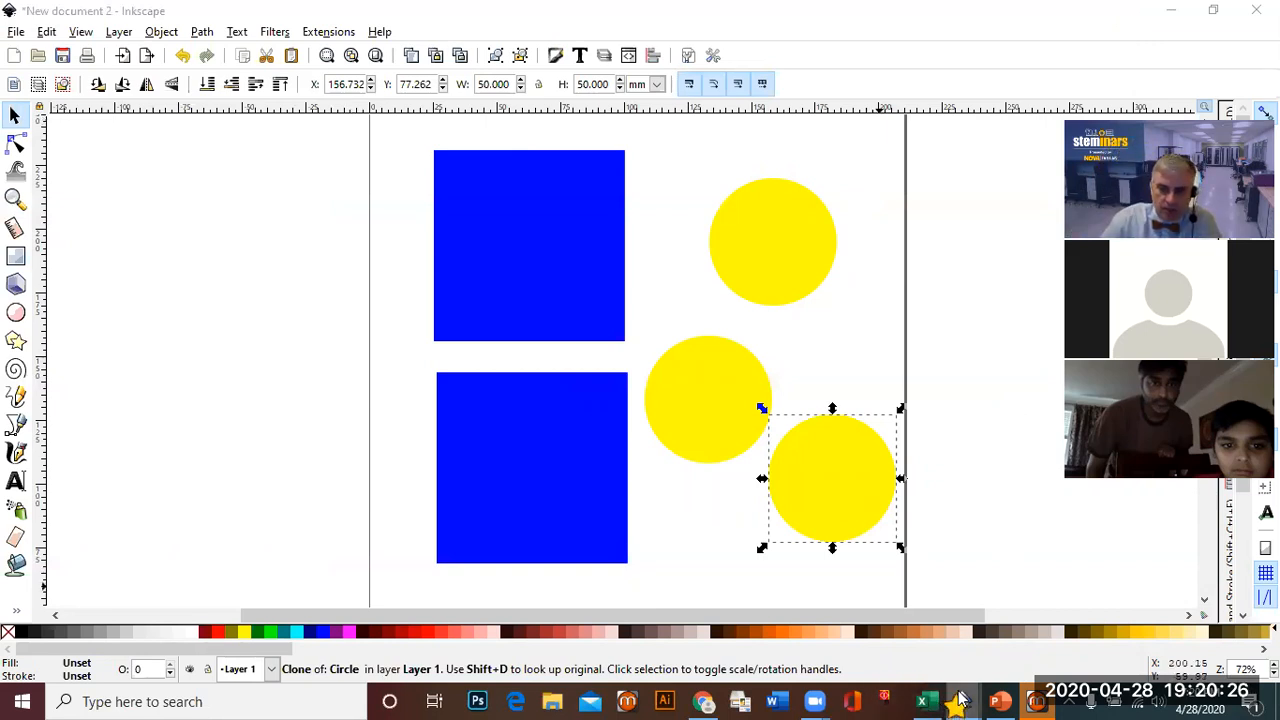
Switch to PowerPoint to review the example shapes on slide 7 and the Assignment 2 slide, and return to Inkscape
{"action": "left_click", "coordinate": [1000, 701]}
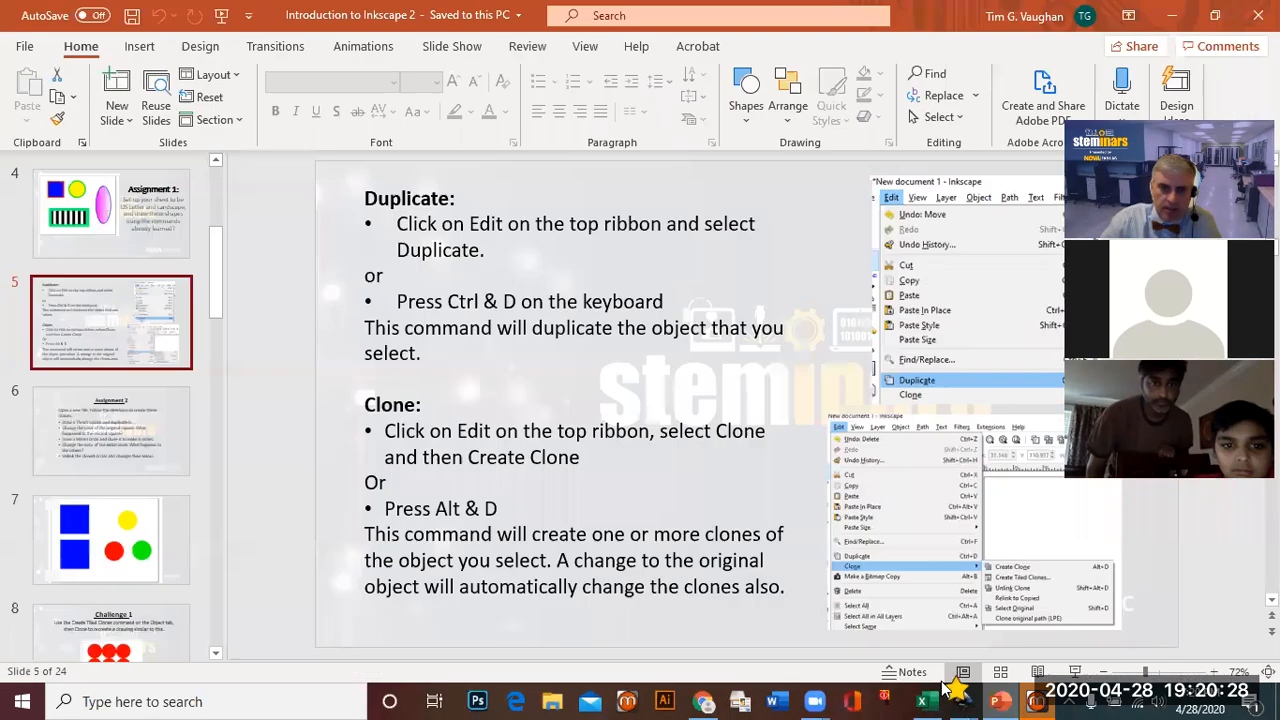
{"action": "left_click", "coordinate": [105, 542]}
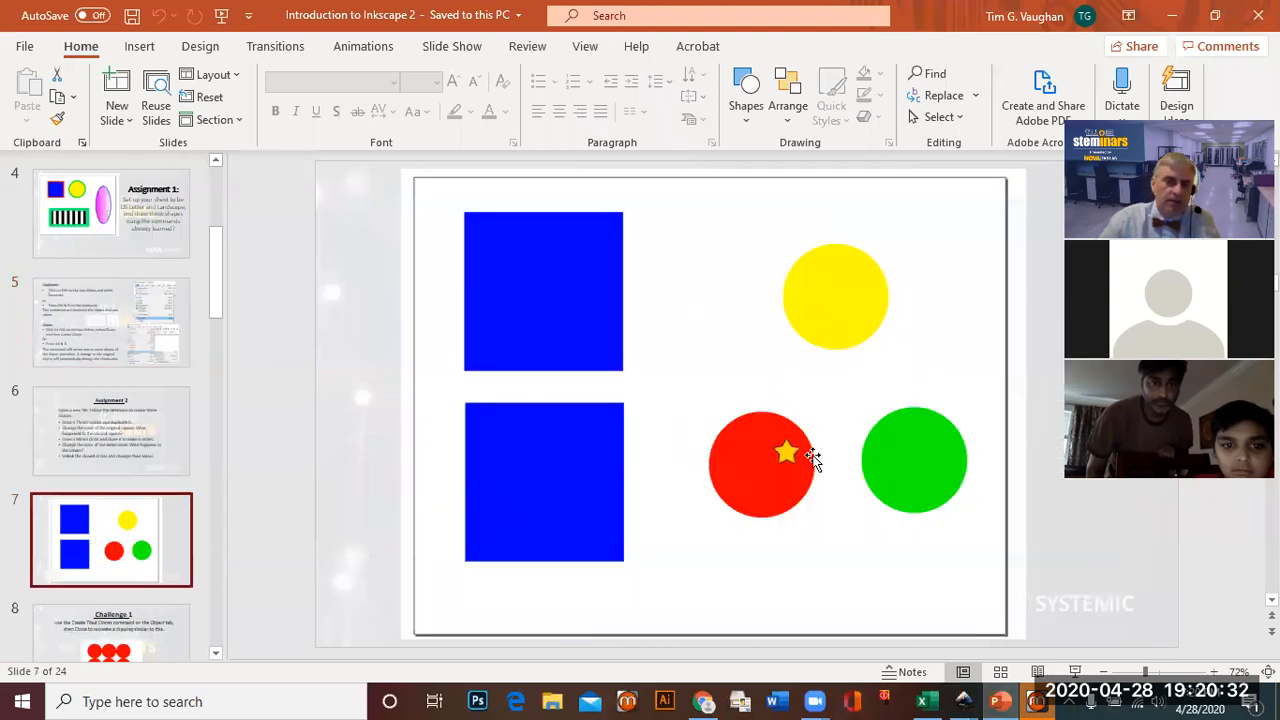
{"action": "left_click", "coordinate": [106, 443]}
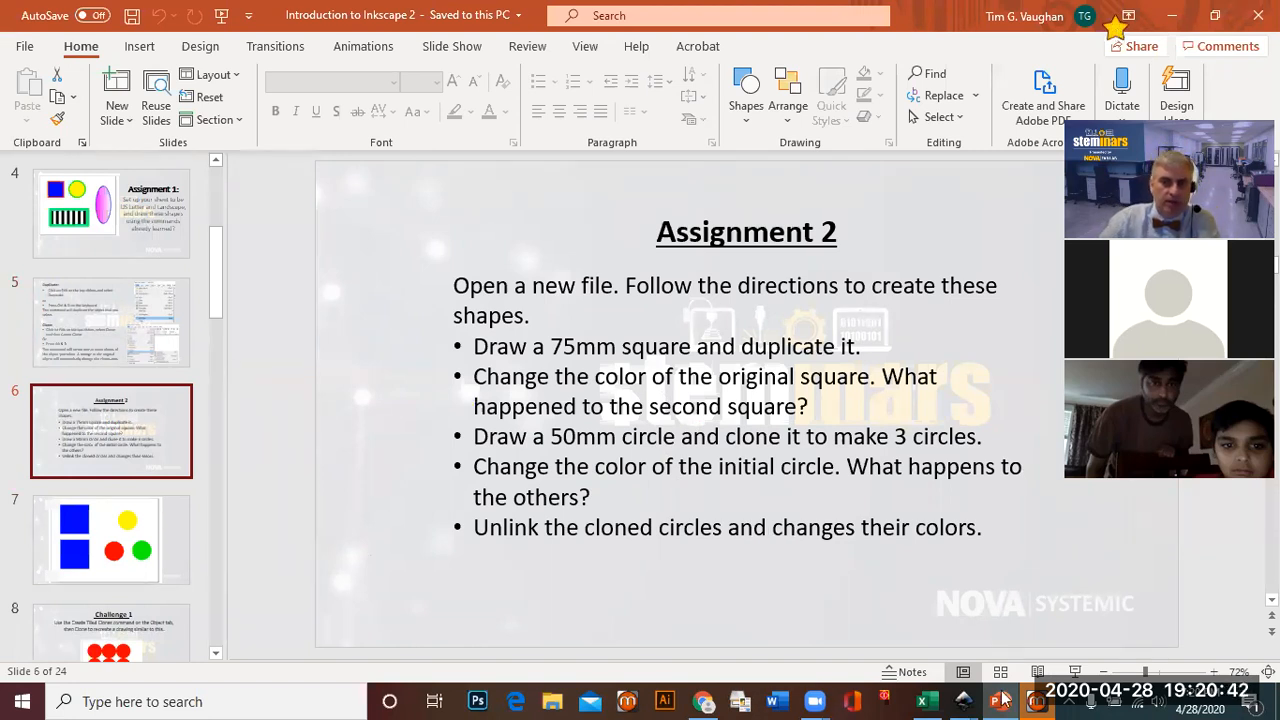
{"action": "key", "text": "alt+Tab"}
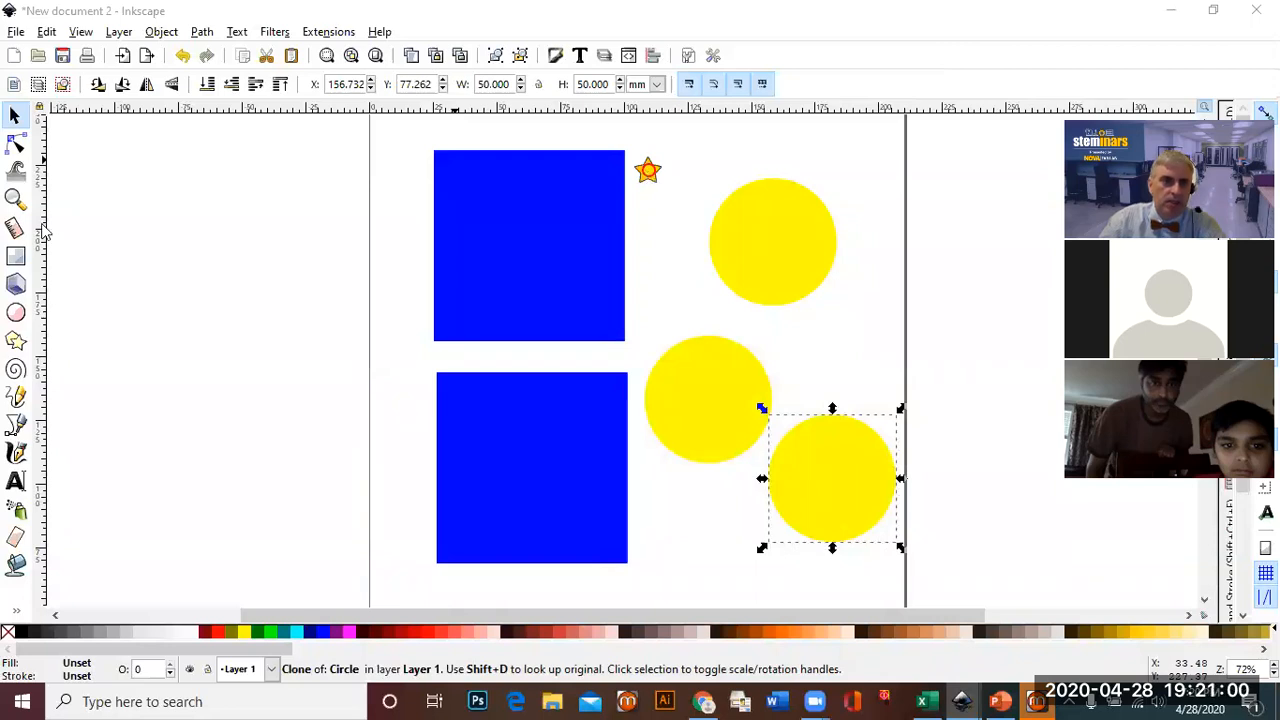
Try a fuchsia fill on the original circle to recolor its clones too, and settle on purple
{"action": "left_click", "coordinate": [740, 240]}
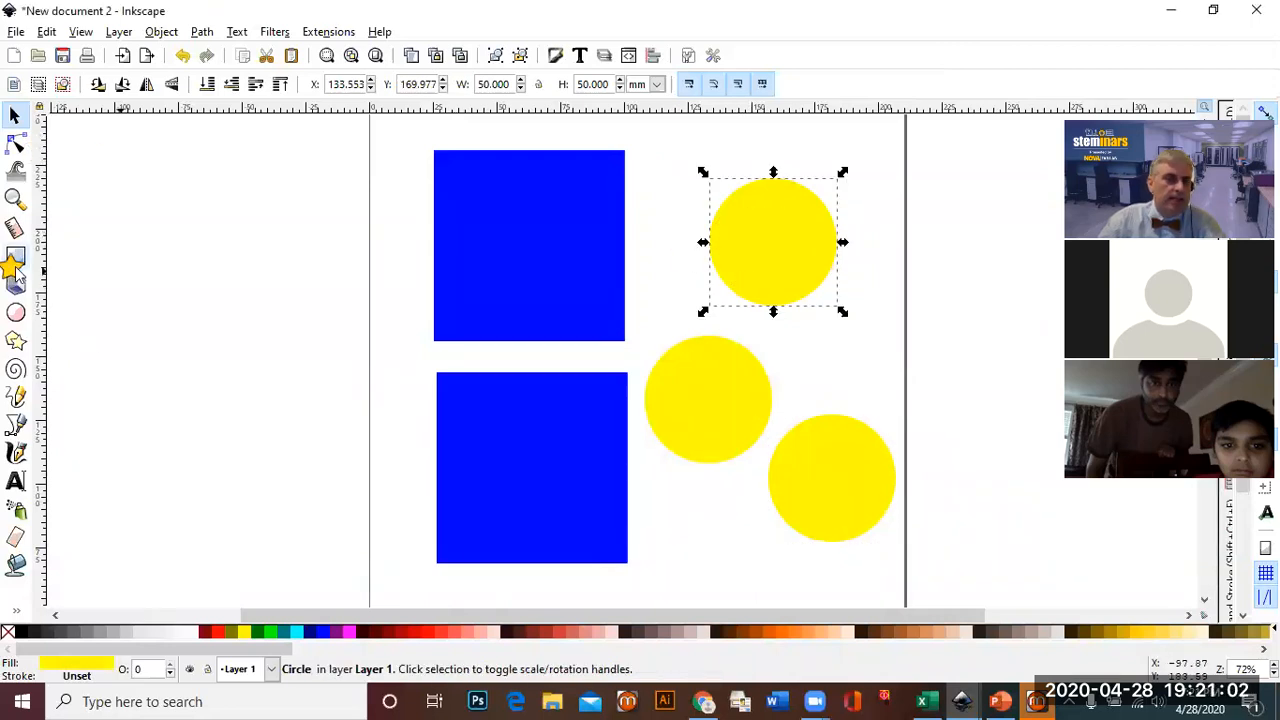
{"action": "left_click", "coordinate": [352, 633]}
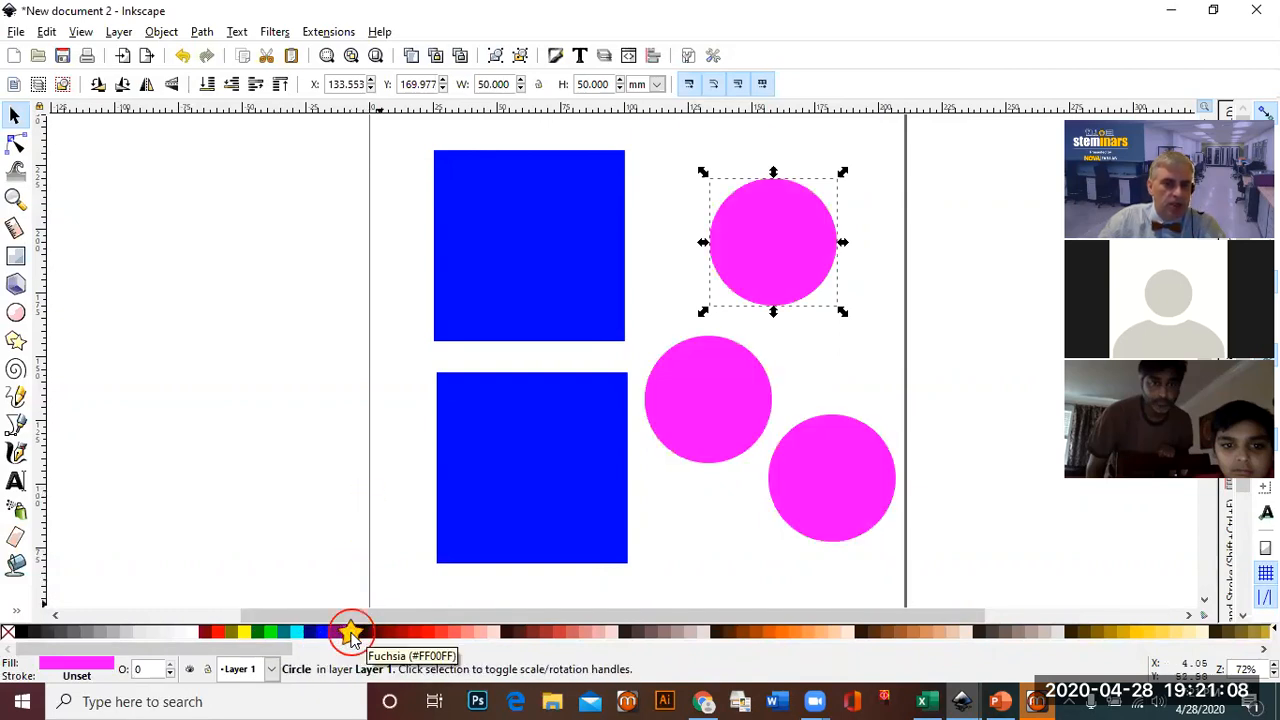
{"action": "left_click", "coordinate": [336, 632]}
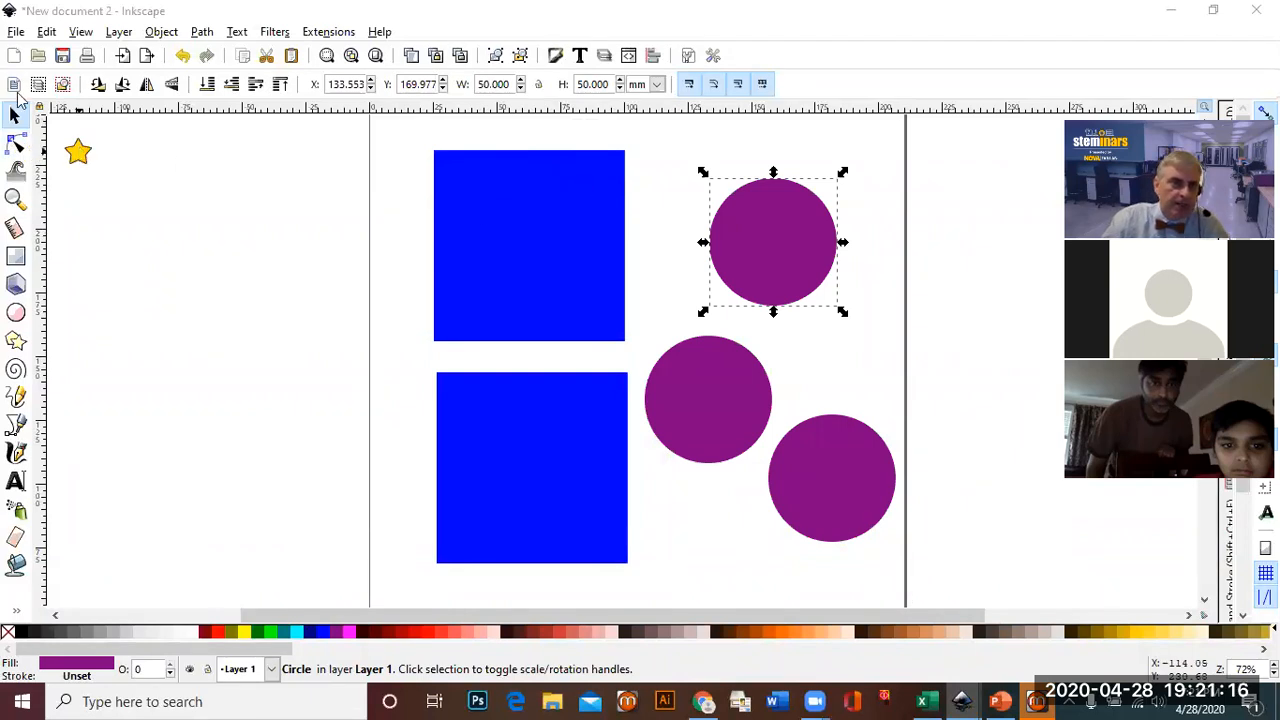
{"action": "left_click", "coordinate": [706, 172]}
{"action": "left_click_drag", "start_coordinate": [688, 164], "coordinate": [497, 130]}
{"action": "left_click", "coordinate": [765, 213]}
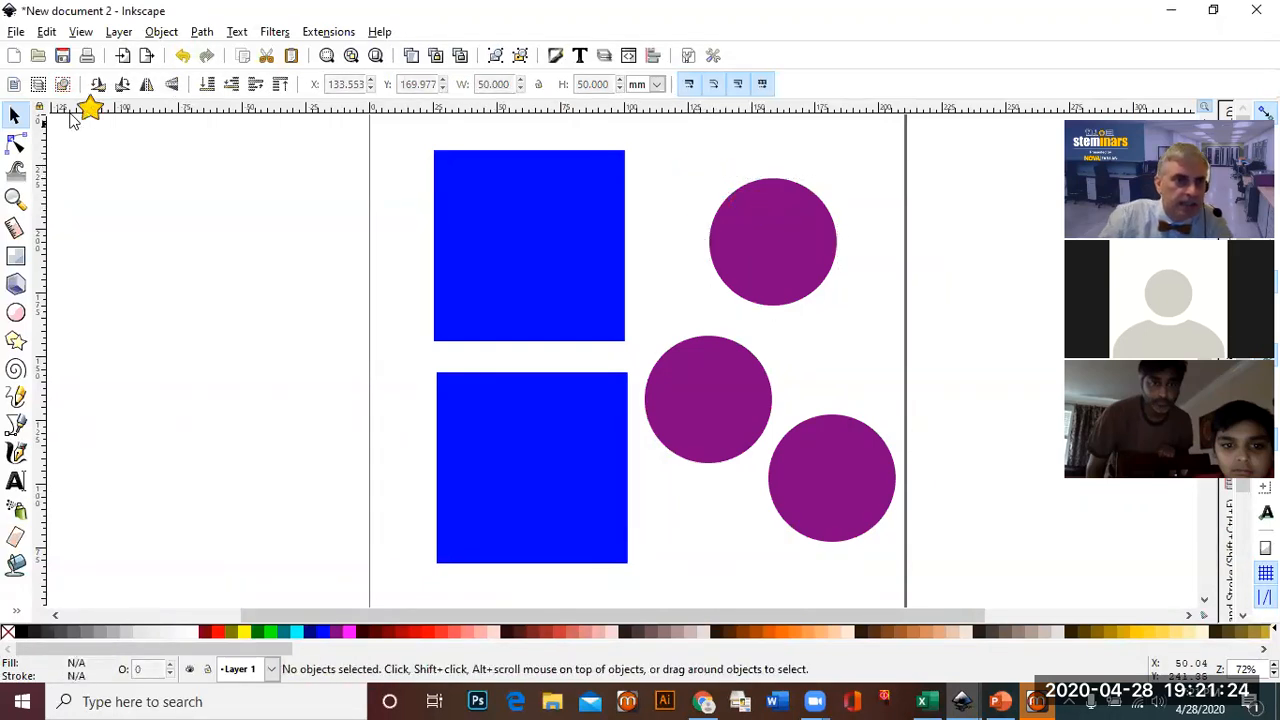
Stretch the original purple circle horizontally into an ellipse about 61.8 mm wide
{"action": "left_click", "coordinate": [747, 256]}
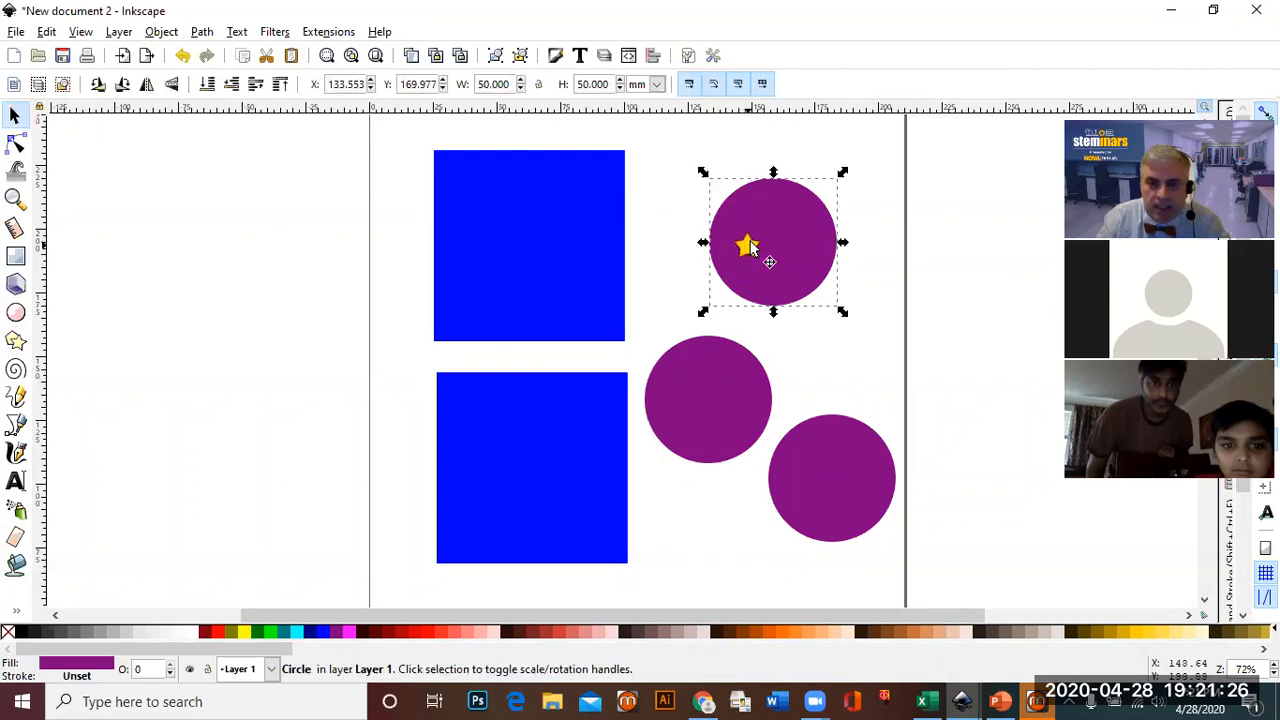
{"action": "left_click_drag", "start_coordinate": [705, 245], "coordinate": [676, 243]}
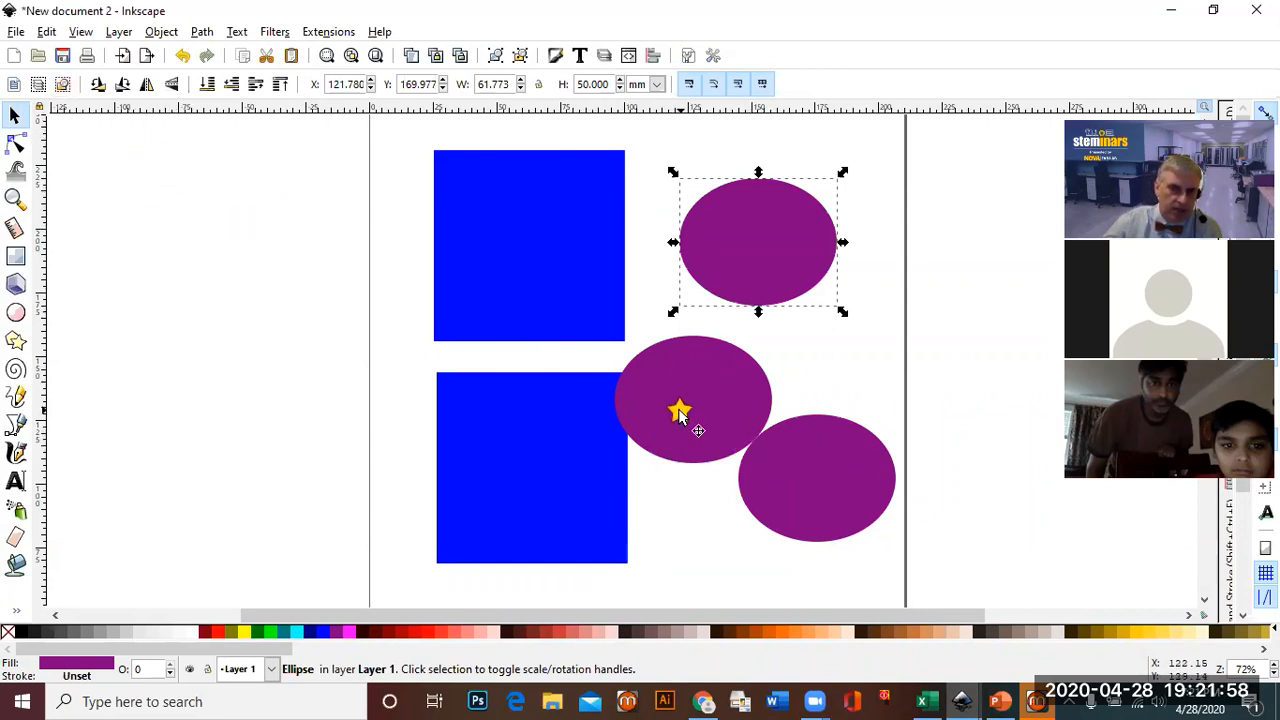
Unlink the clone that overlaps the lower blue square from its original, and fill it with yellow
{"action": "left_click", "coordinate": [679, 412]}
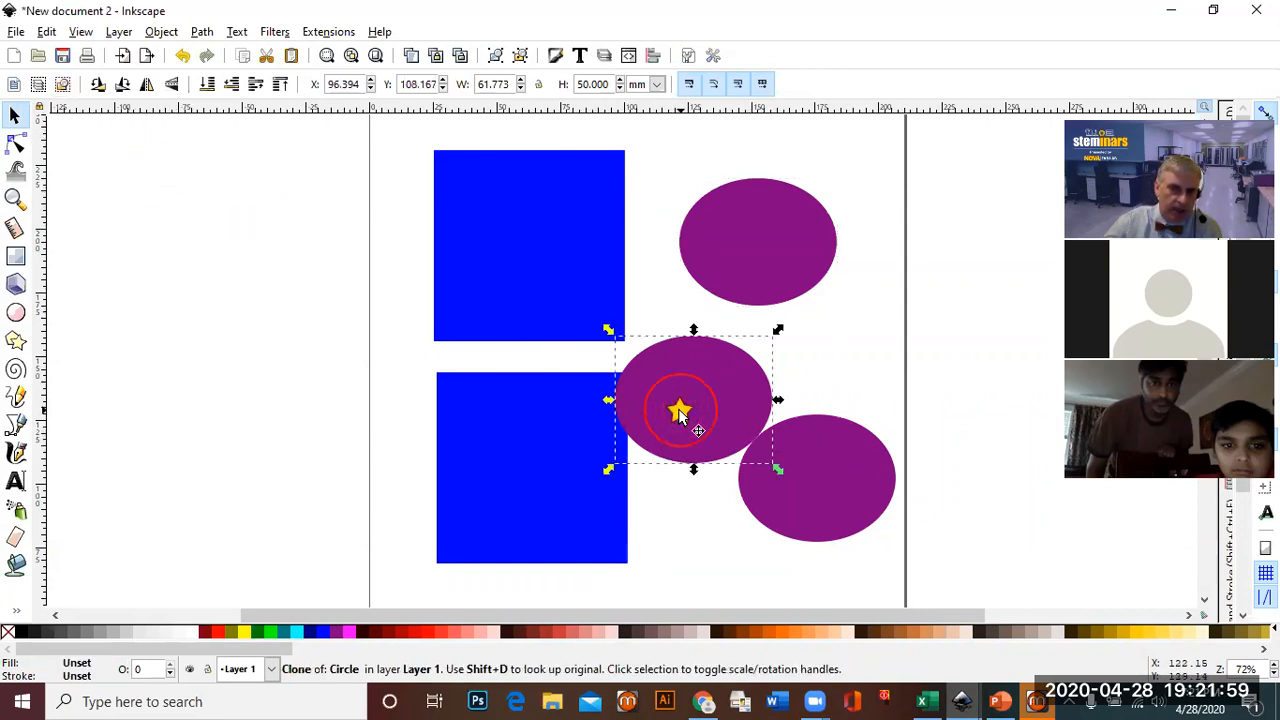
{"action": "left_click", "coordinate": [48, 32]}
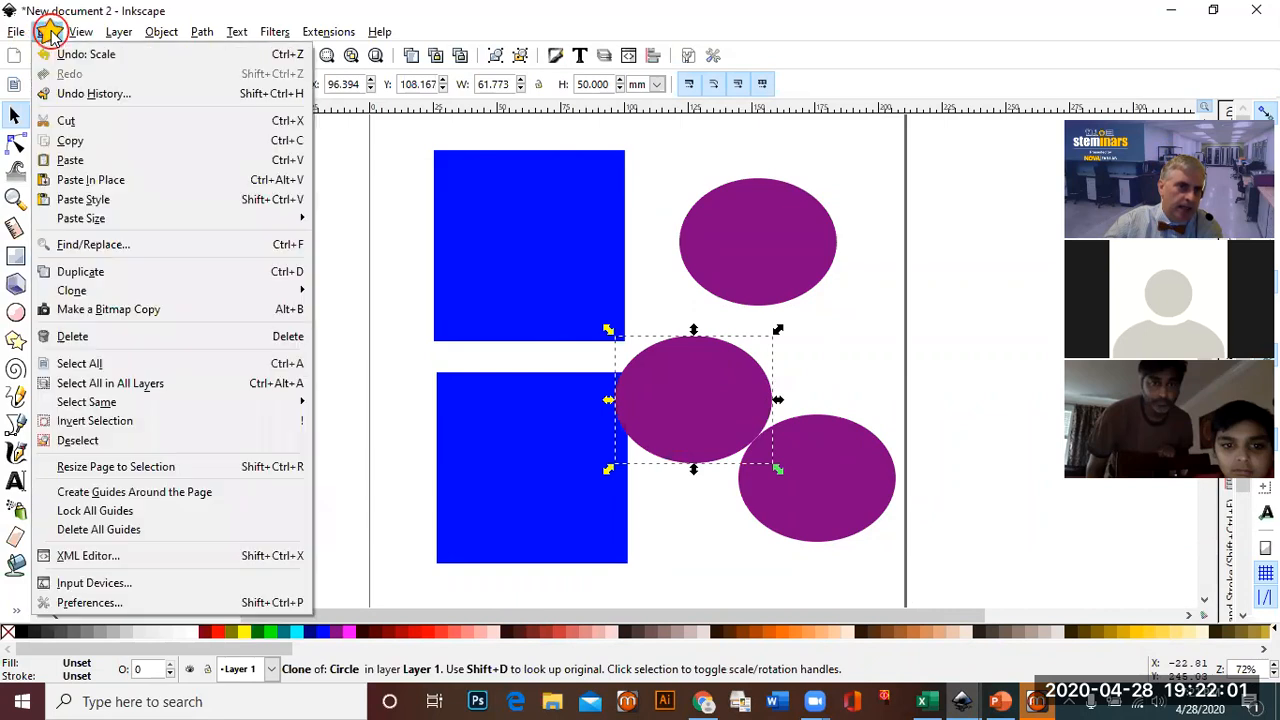
{"action": "left_click", "coordinate": [98, 290]}
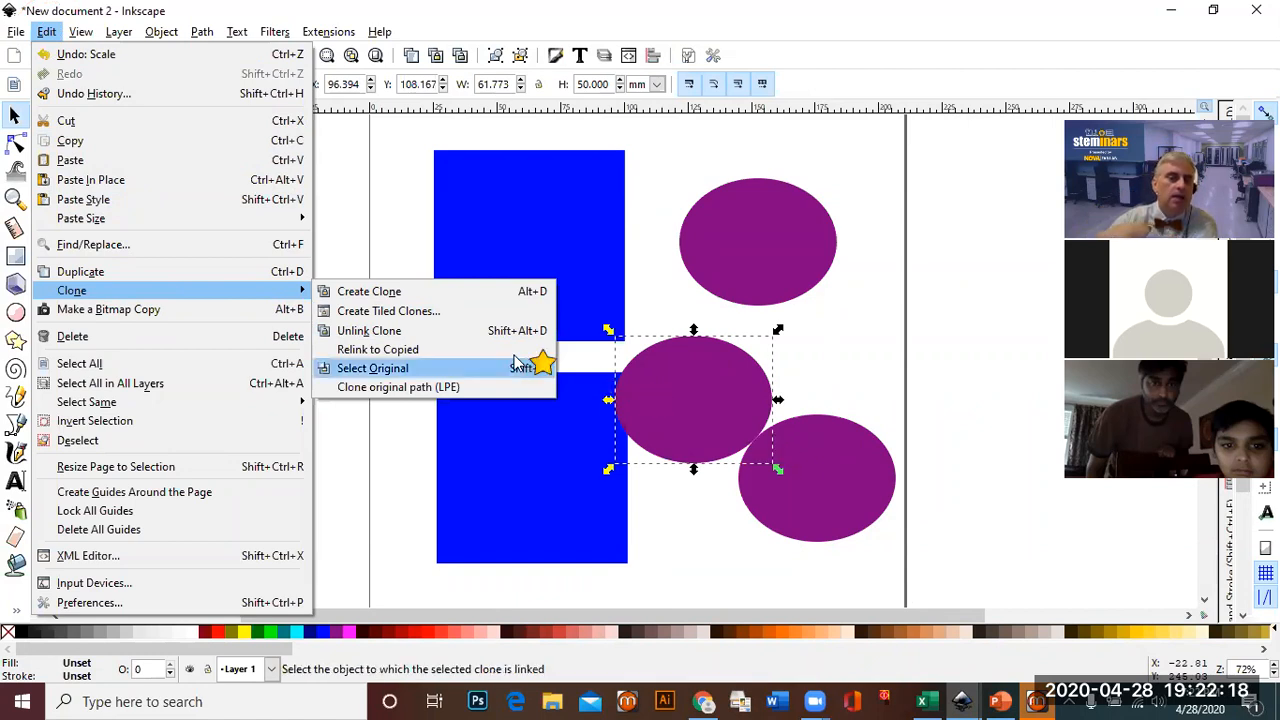
{"action": "left_click", "coordinate": [428, 333]}
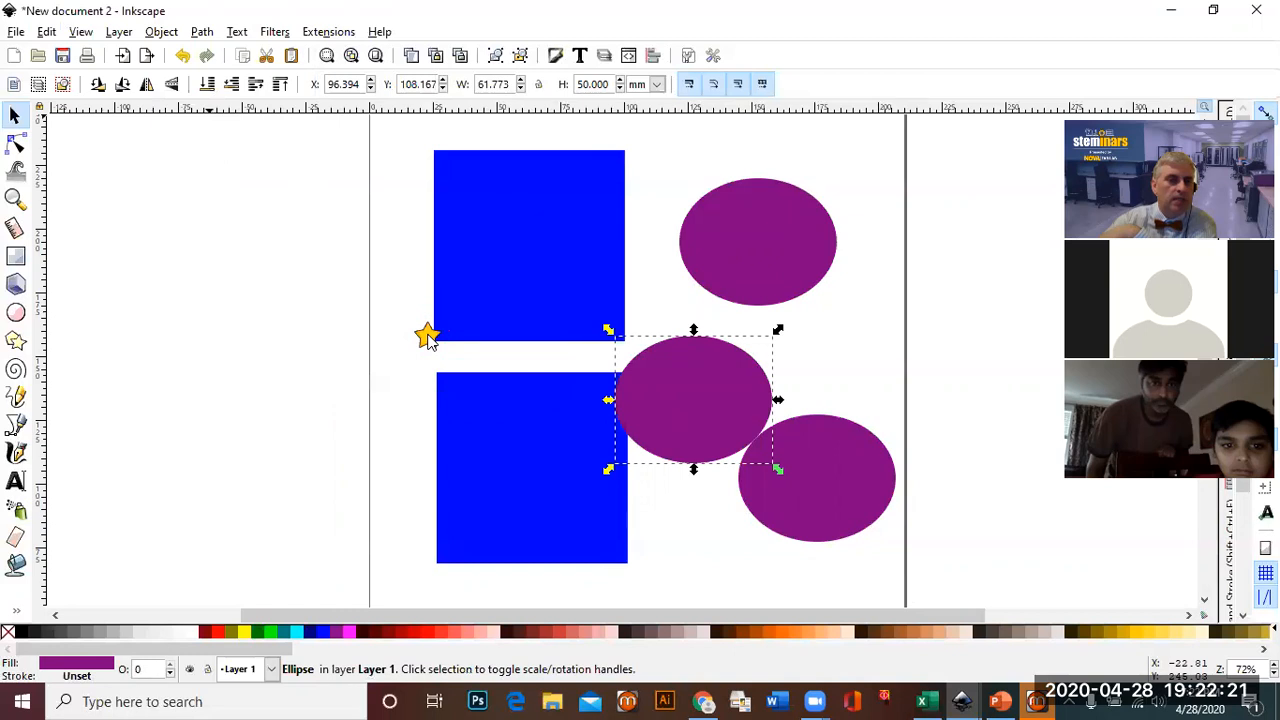
{"action": "left_click", "coordinate": [14, 116]}
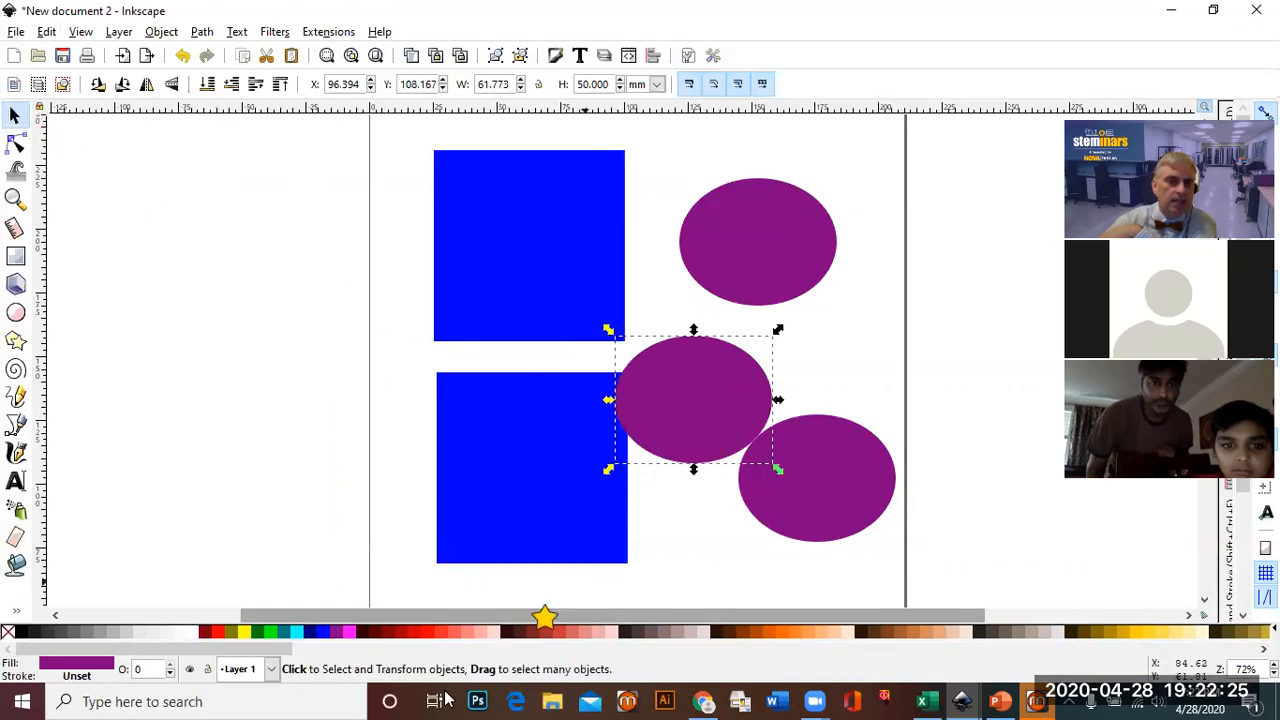
{"action": "left_click", "coordinate": [244, 633]}
Switch to PowerPoint to review the Challenge 1 slide on recreating a drawing with Create Tiled Clones
{"action": "left_click_drag", "start_coordinate": [247, 640], "coordinate": [903, 290]}
{"action": "scroll", "coordinate": [471, 425], "scroll_direction": "down", "scroll_amount": 1}
{"action": "scroll", "coordinate": [471, 424], "scroll_direction": "up", "scroll_amount": 1}
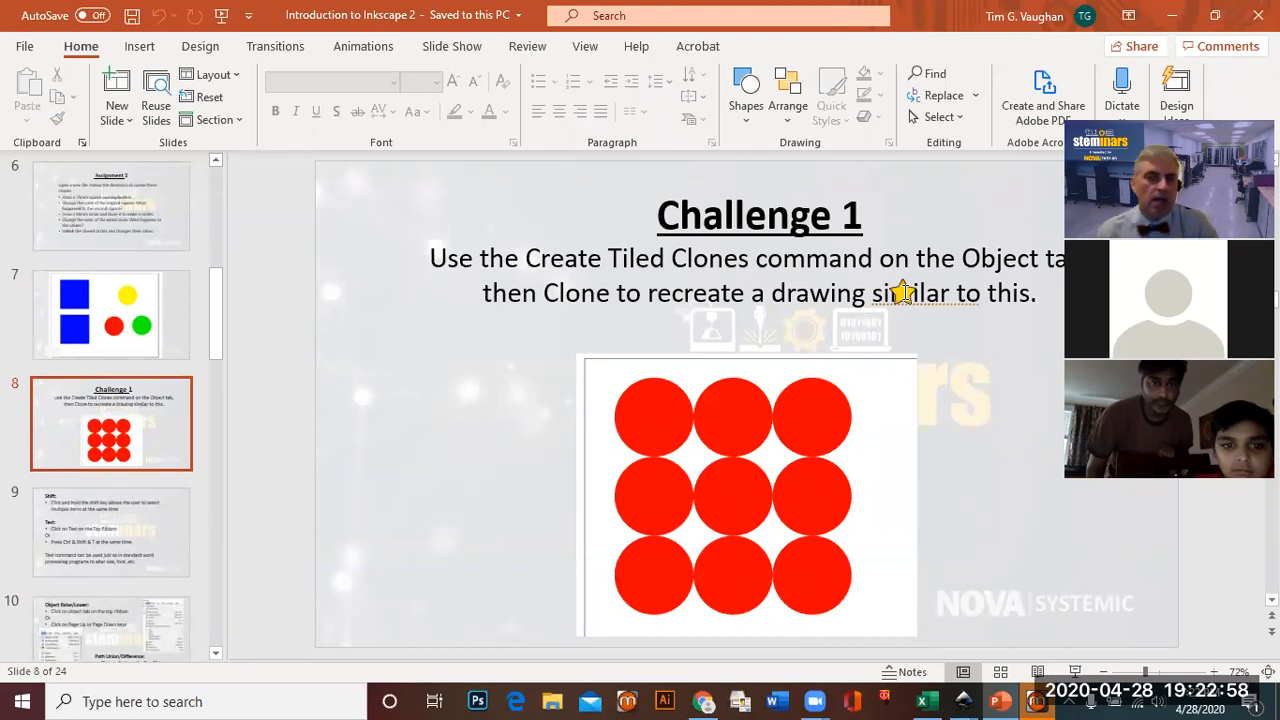
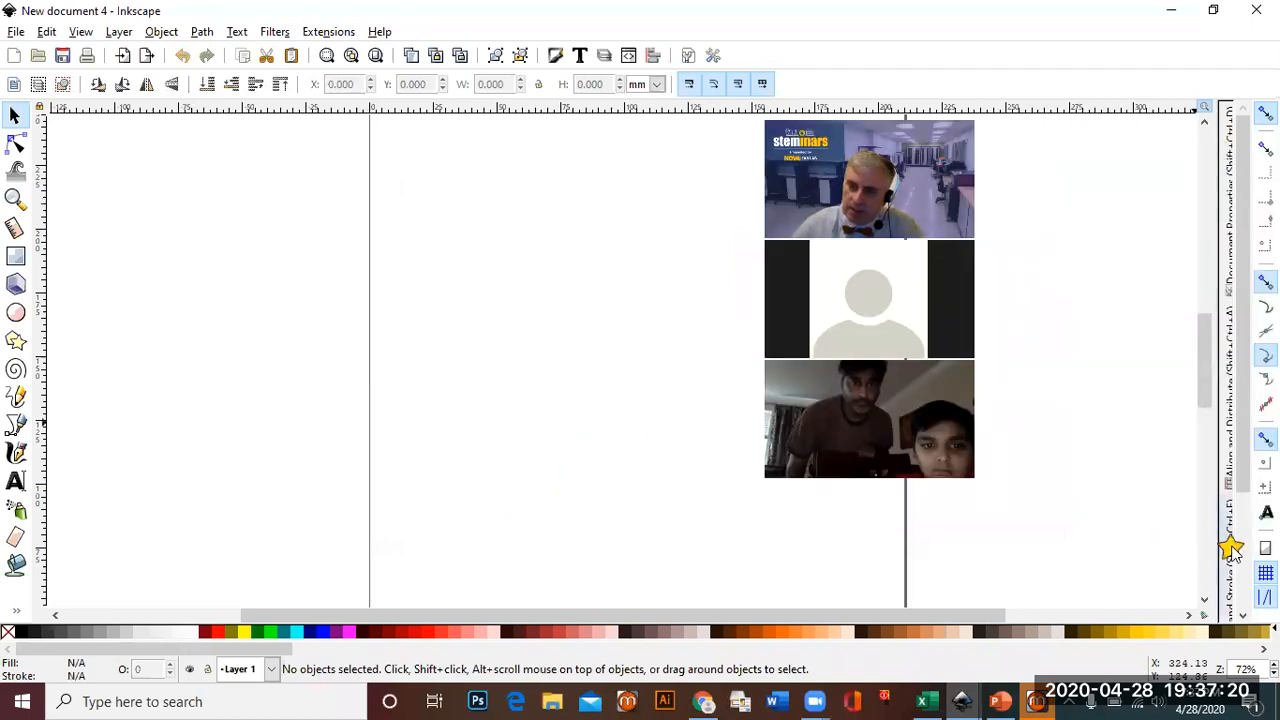
Set the new document's page to US Letter in landscape orientation and fit the page in view
{"action": "left_click", "coordinate": [1226, 250]}
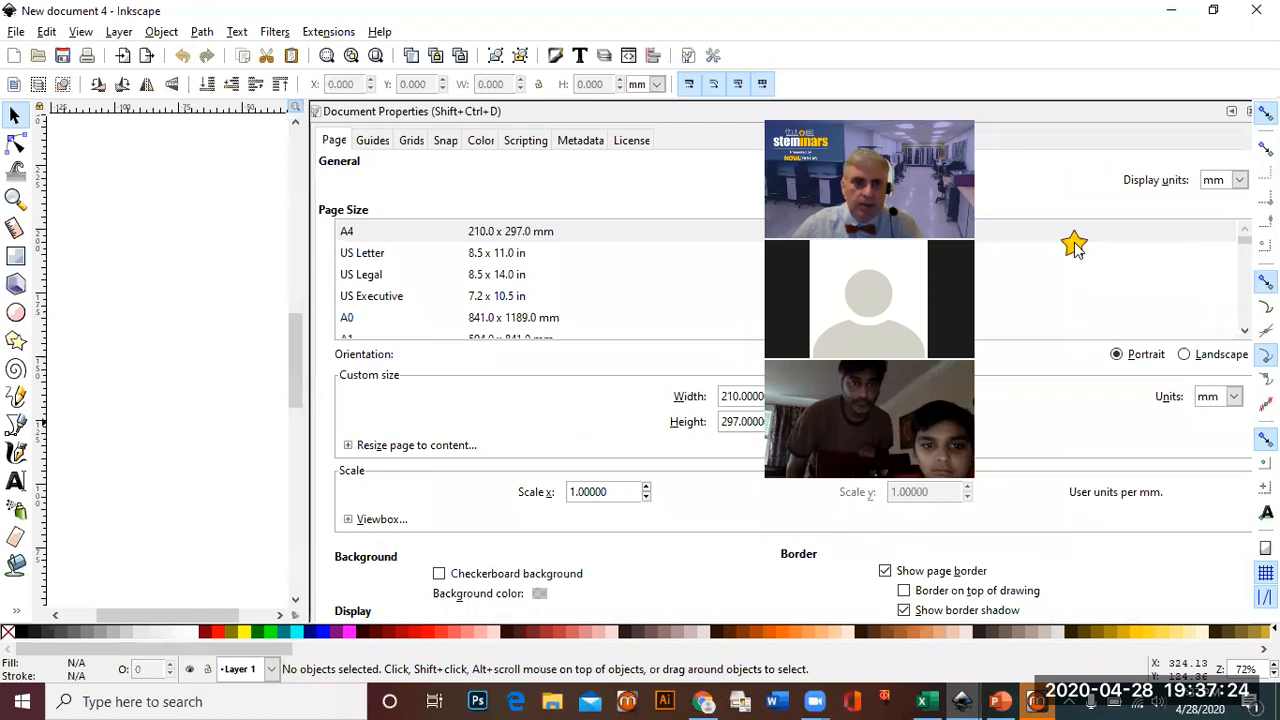
{"action": "left_click", "coordinate": [515, 252]}
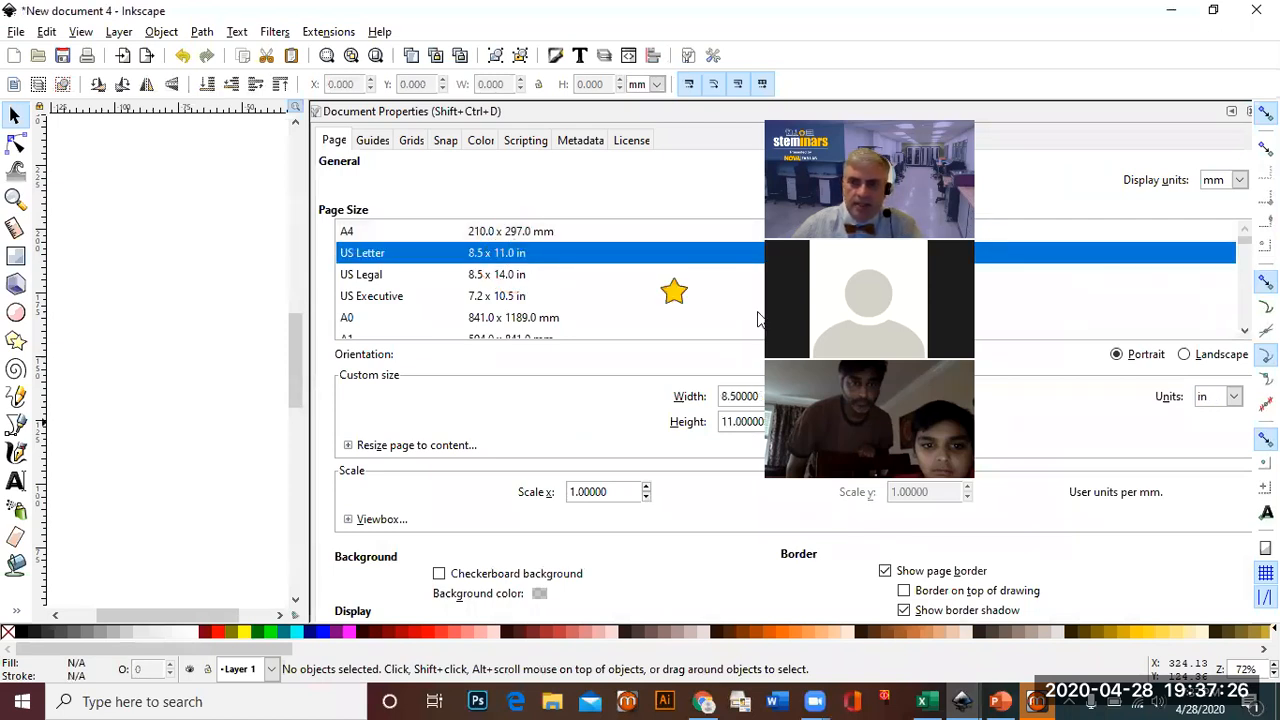
{"action": "left_click", "coordinate": [1183, 354]}
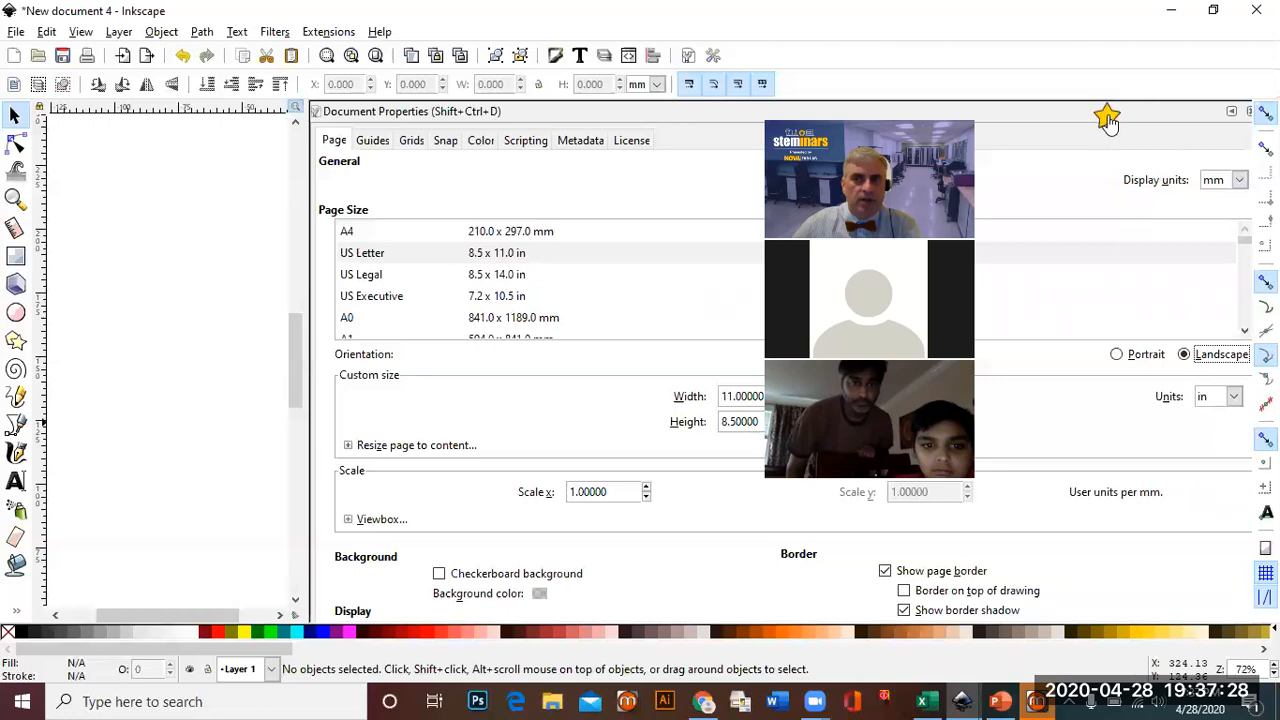
{"action": "left_click", "coordinate": [1247, 112]}
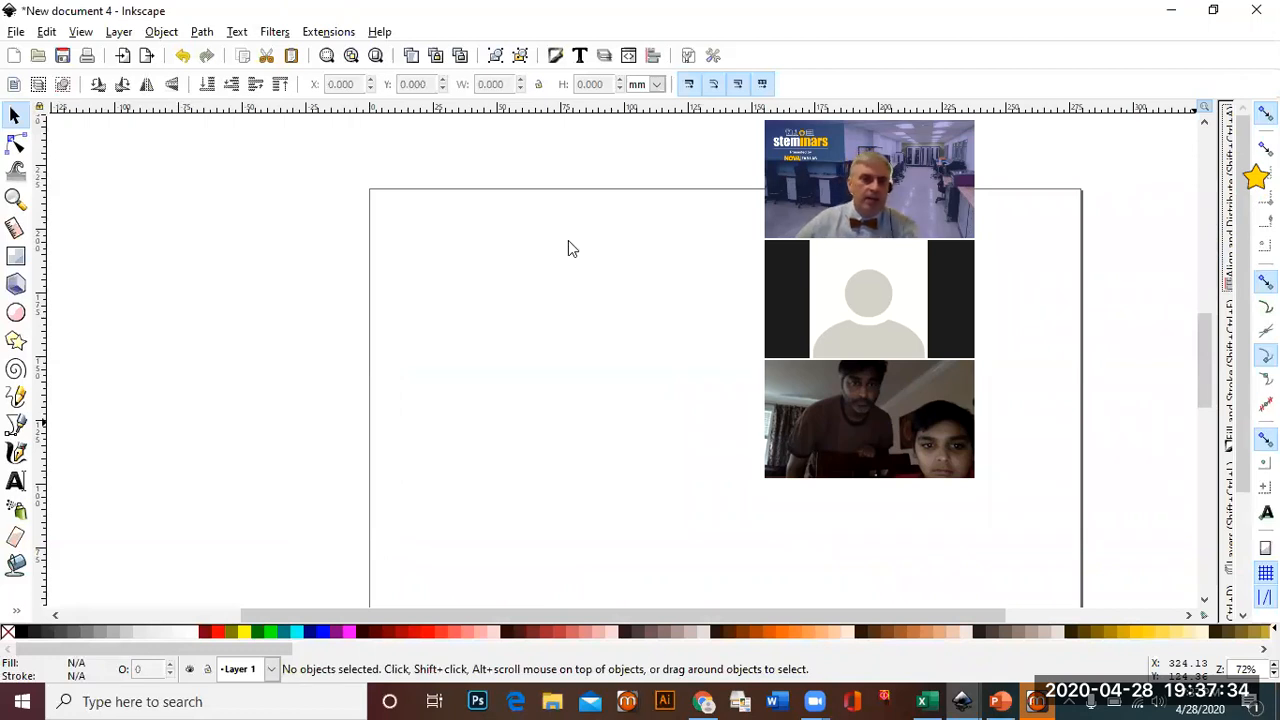
{"action": "left_click", "coordinate": [377, 56]}
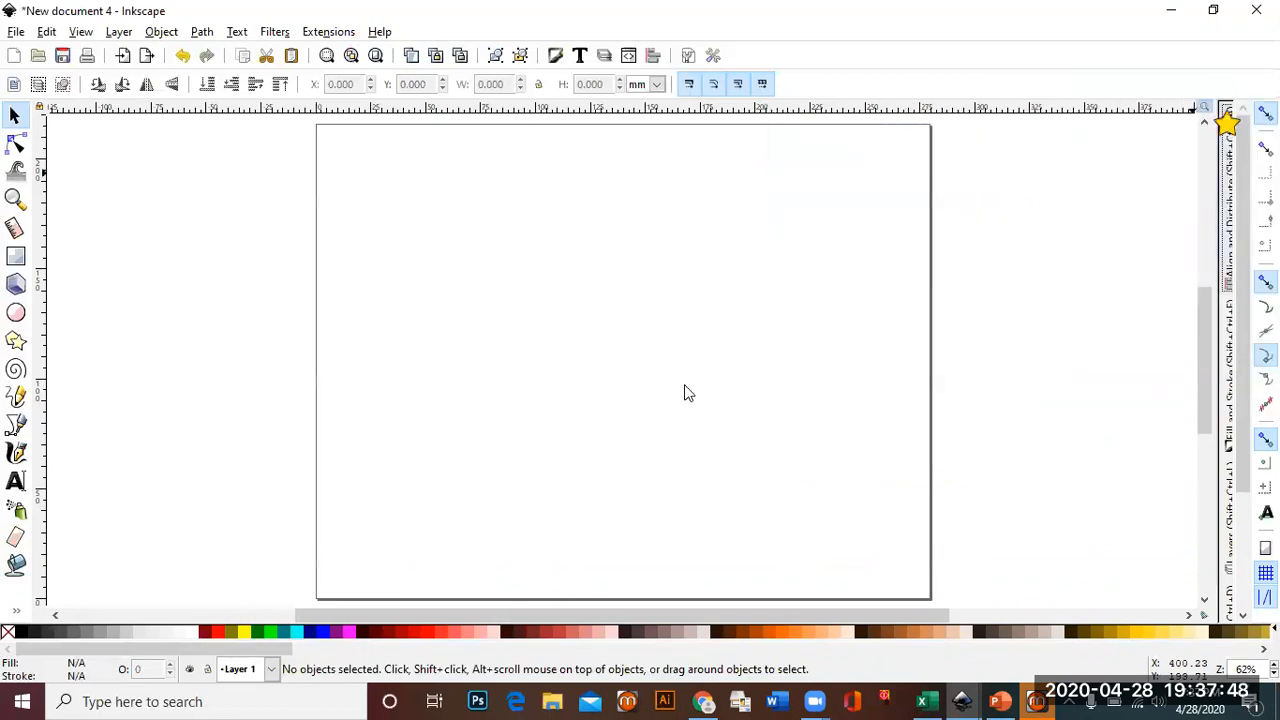
Add a new layer named Text above the current layer
{"action": "left_click", "coordinate": [118, 32]}
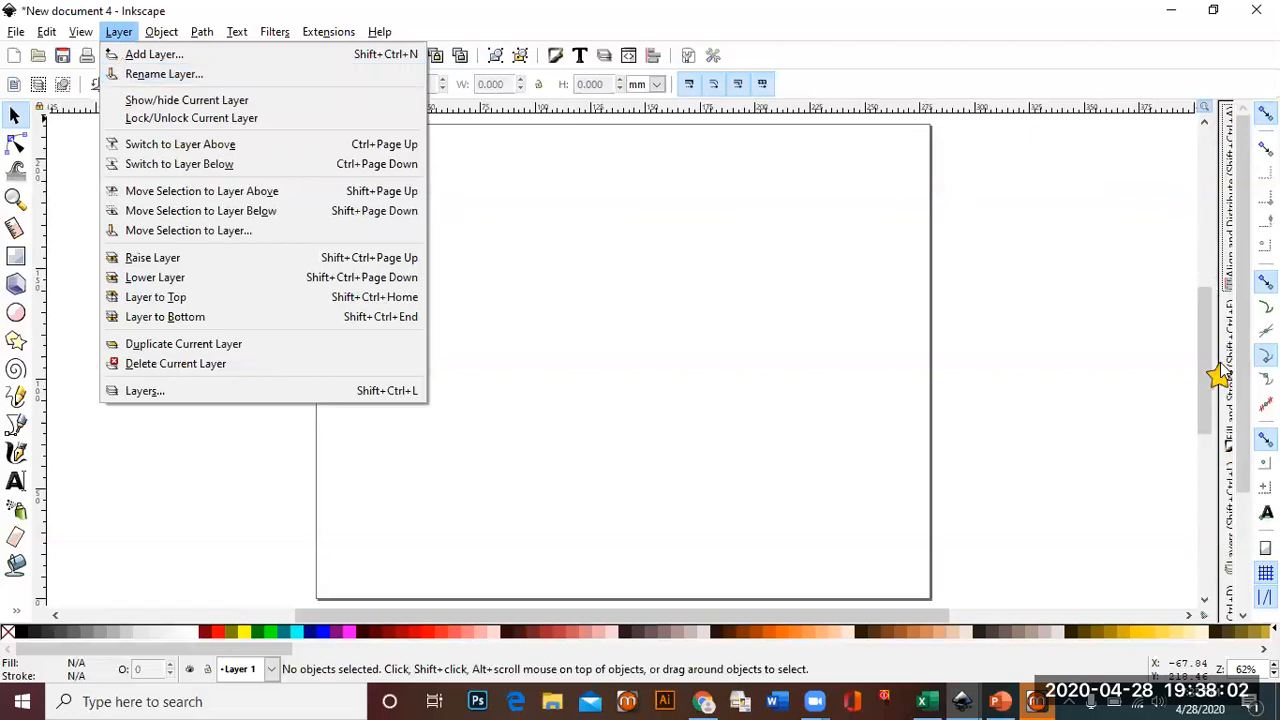
{"action": "left_click", "coordinate": [160, 56]}
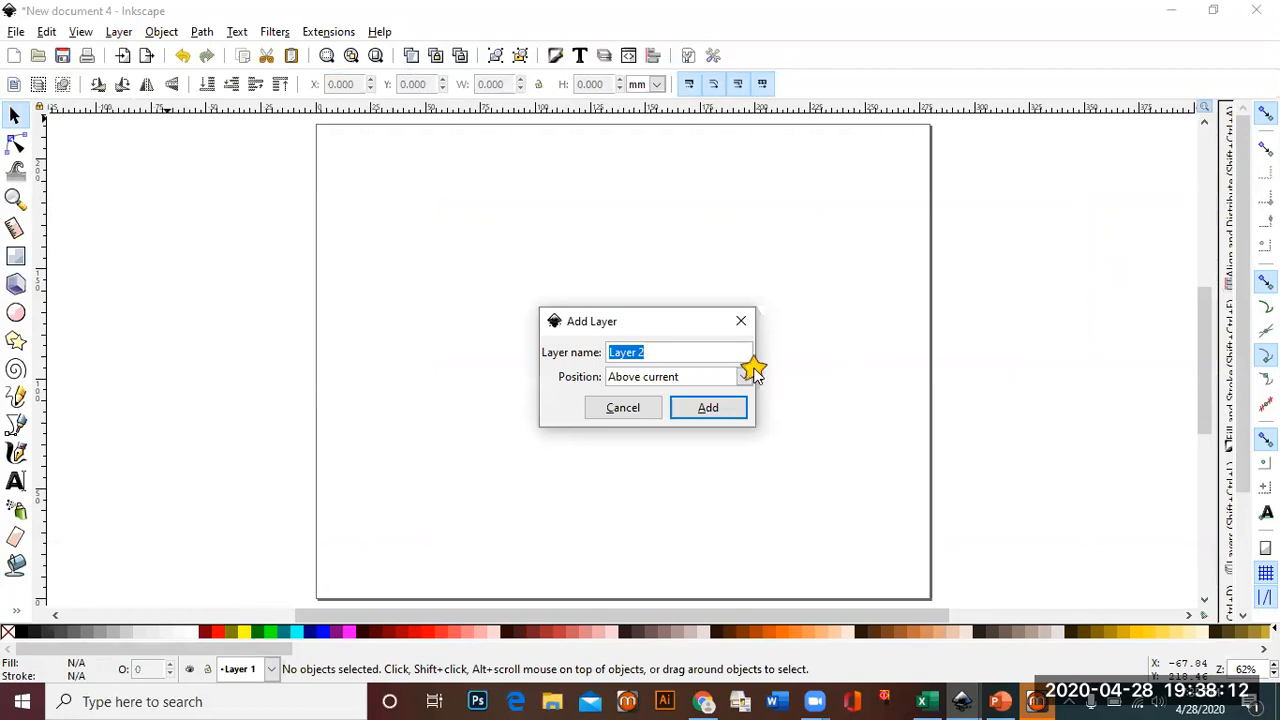
{"action": "type", "text": "Text"}
{"action": "left_click", "coordinate": [708, 407]}
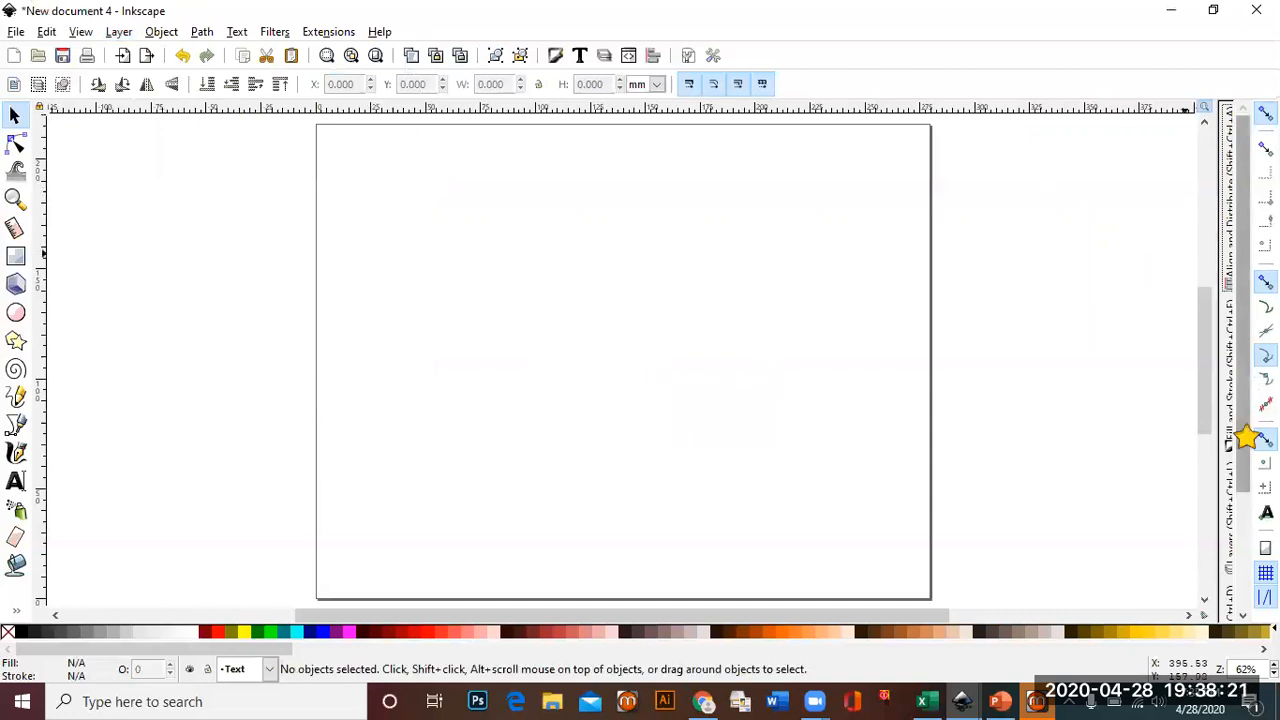
Show the document's list of layers and try to rename Layer 1 as Images
{"action": "left_click", "coordinate": [1224, 558]}
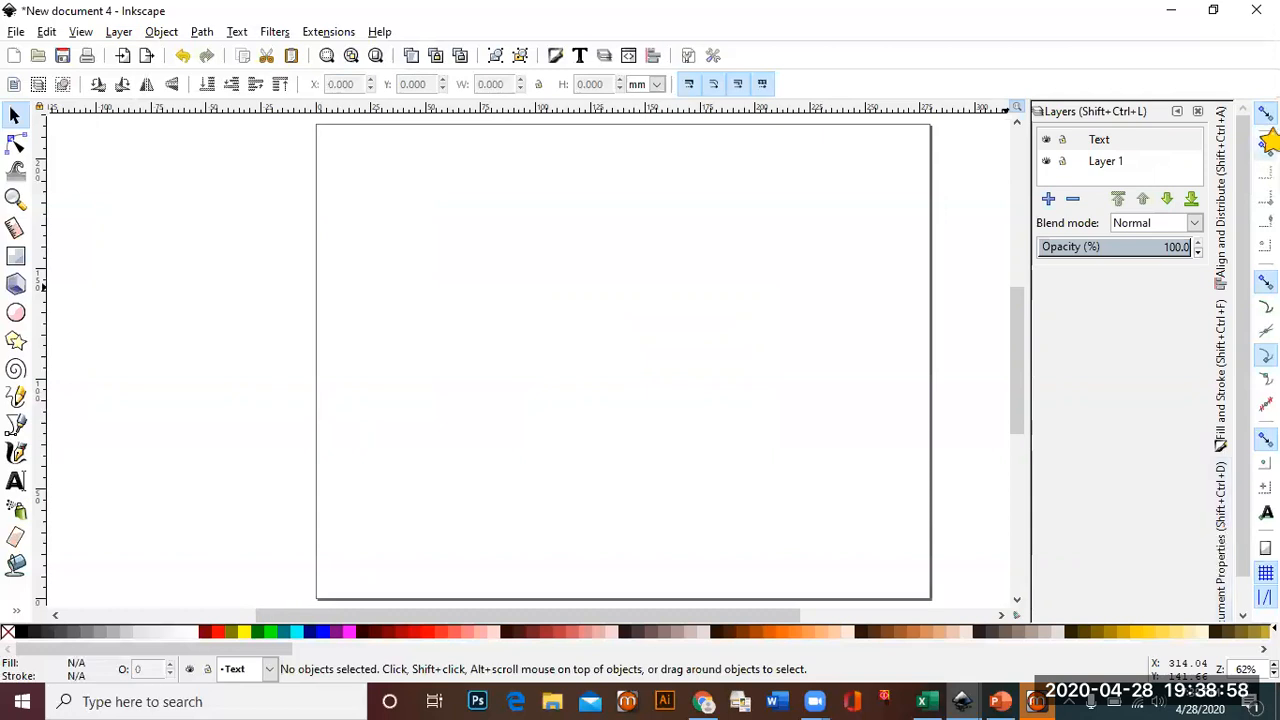
{"action": "double_click", "coordinate": [1120, 162]}
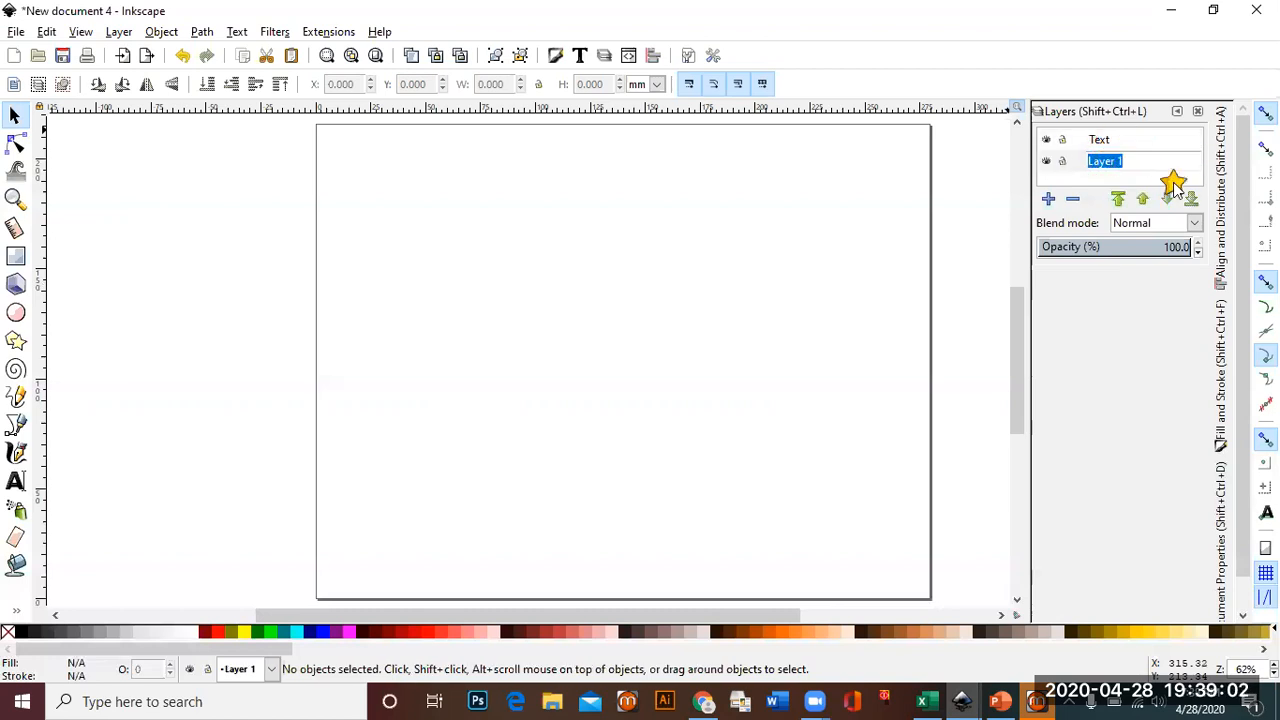
{"action": "type", "text": "Images"}
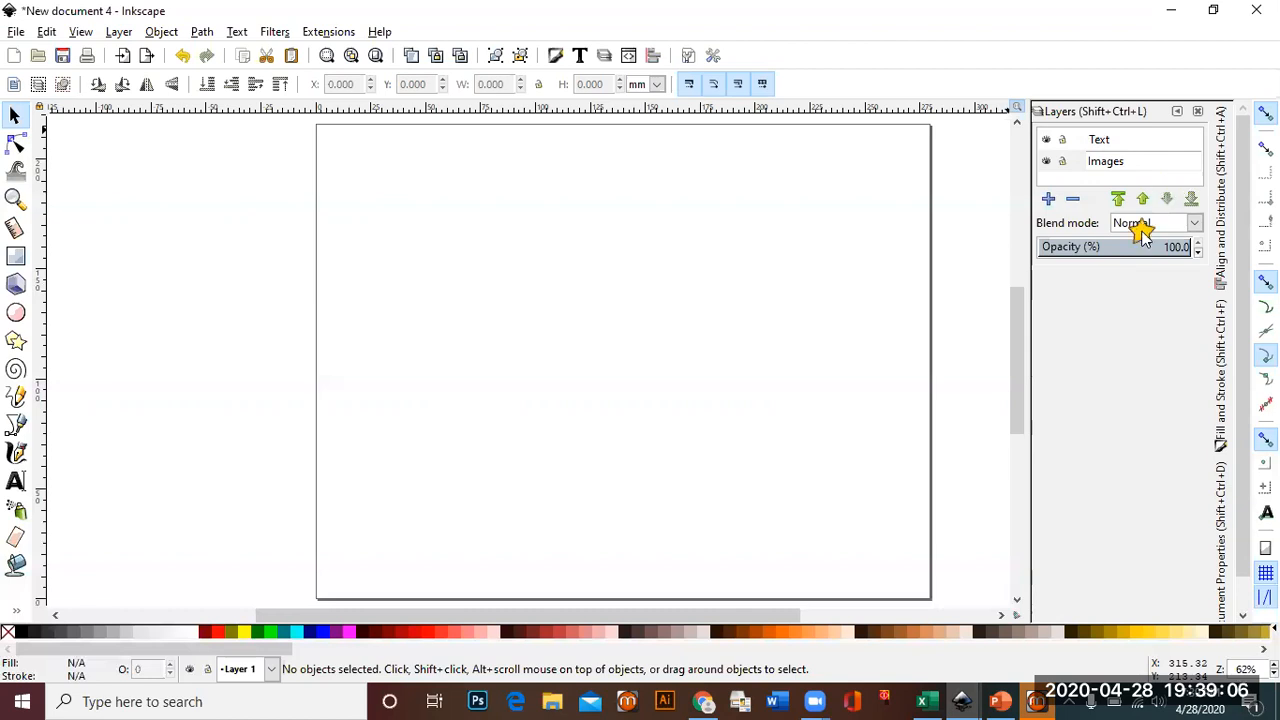
Add another layer directly above Layer 1 and rename the new layer as Images
{"action": "left_click", "coordinate": [1050, 199]}
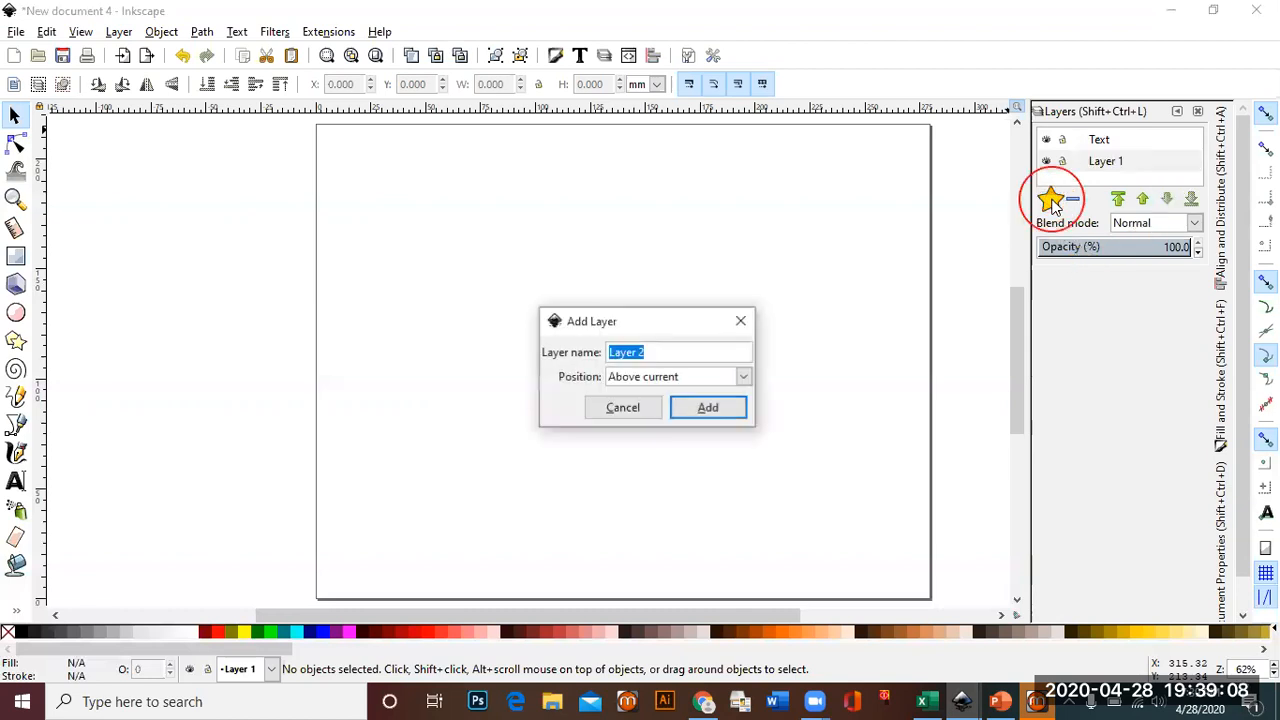
{"action": "left_click", "coordinate": [697, 410]}
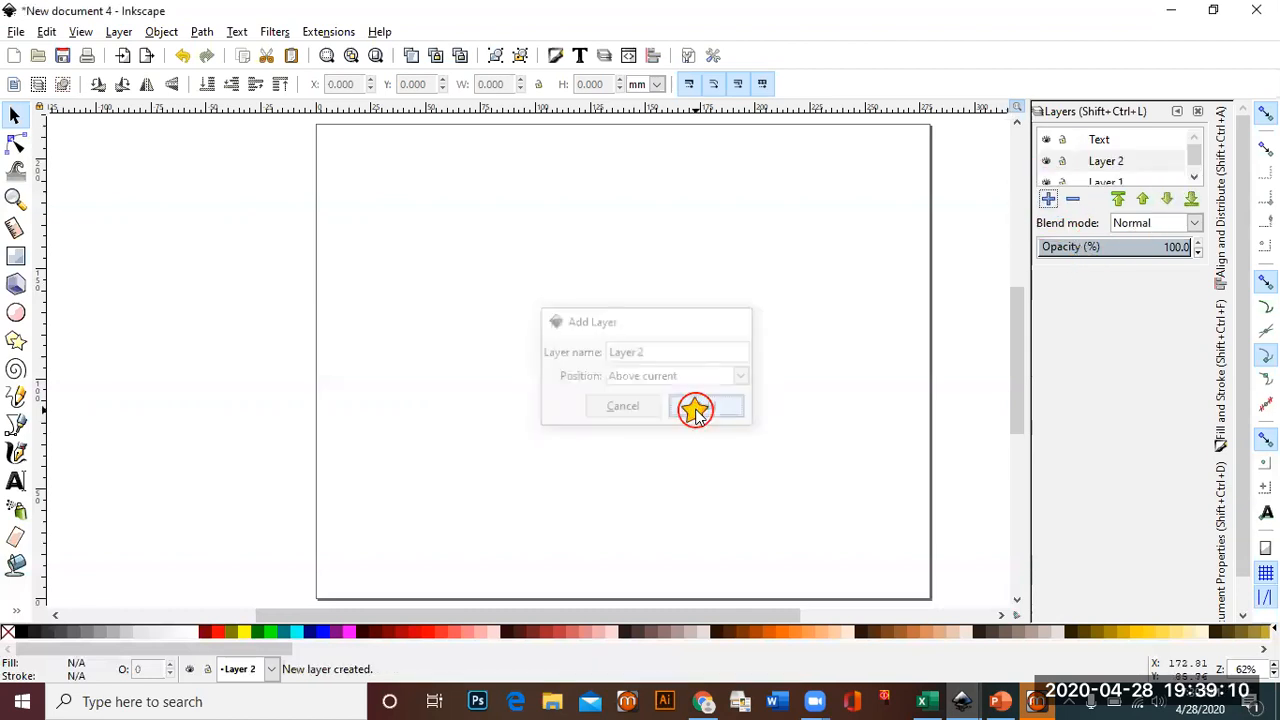
{"action": "double_click", "coordinate": [1130, 162]}
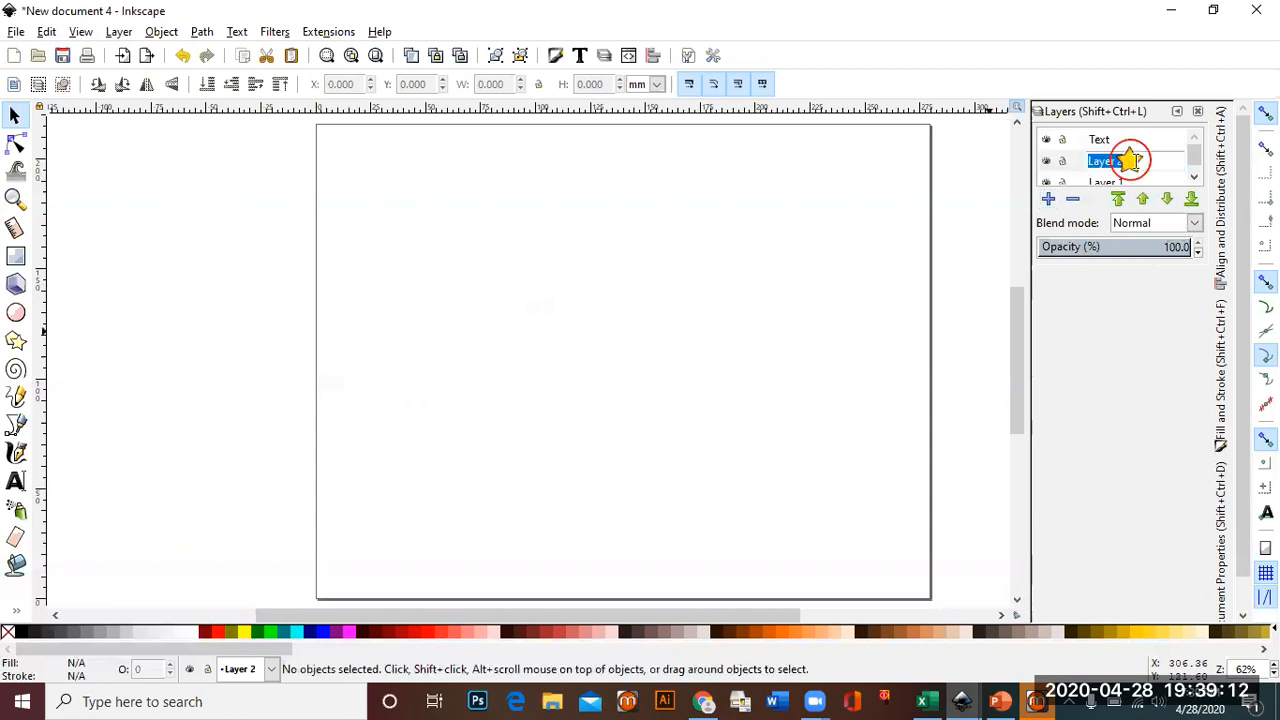
{"action": "type", "text": "Images"}
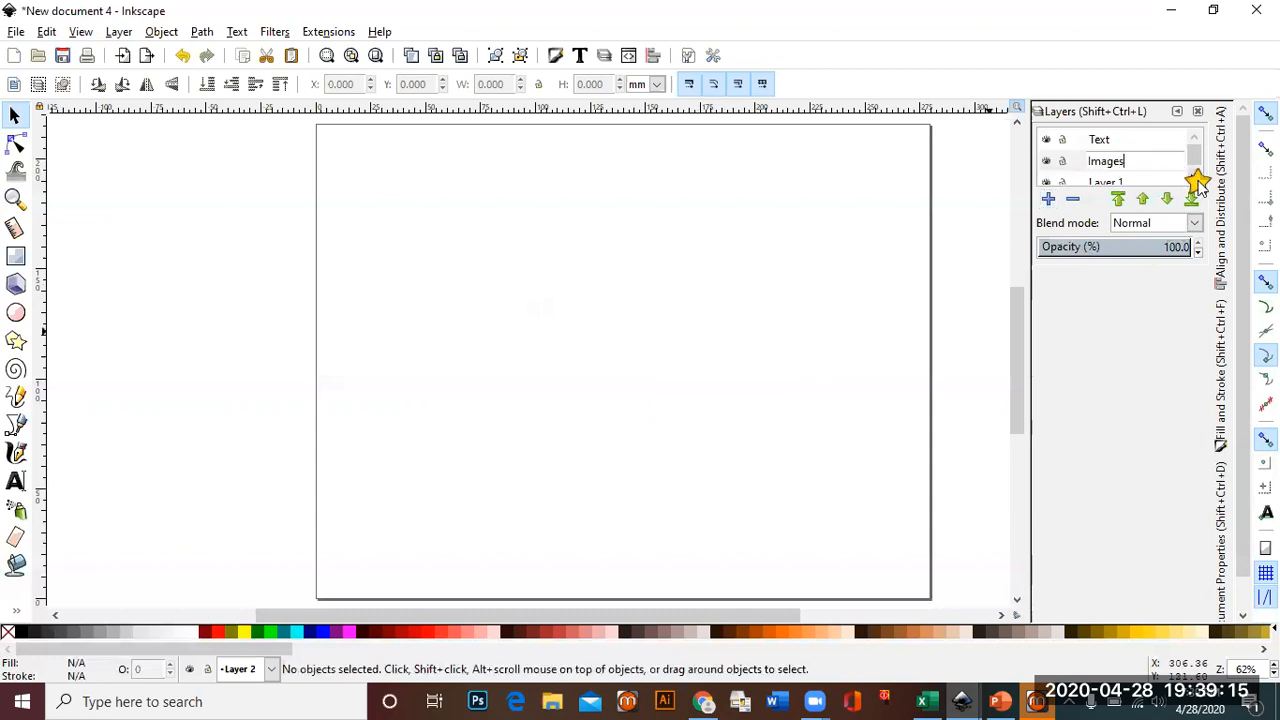
{"action": "key", "text": "Return"}
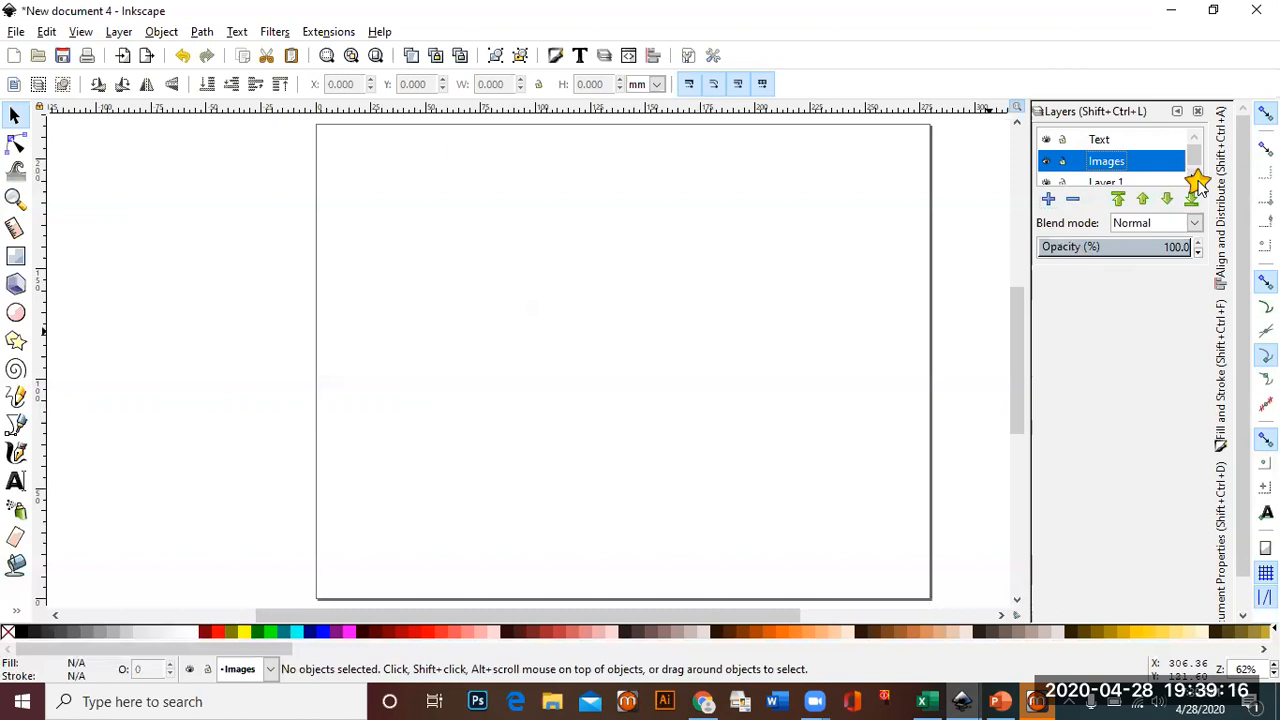
Rename Layer 1 at the bottom of the layer stack as Shapes
{"action": "left_click", "coordinate": [1122, 180]}
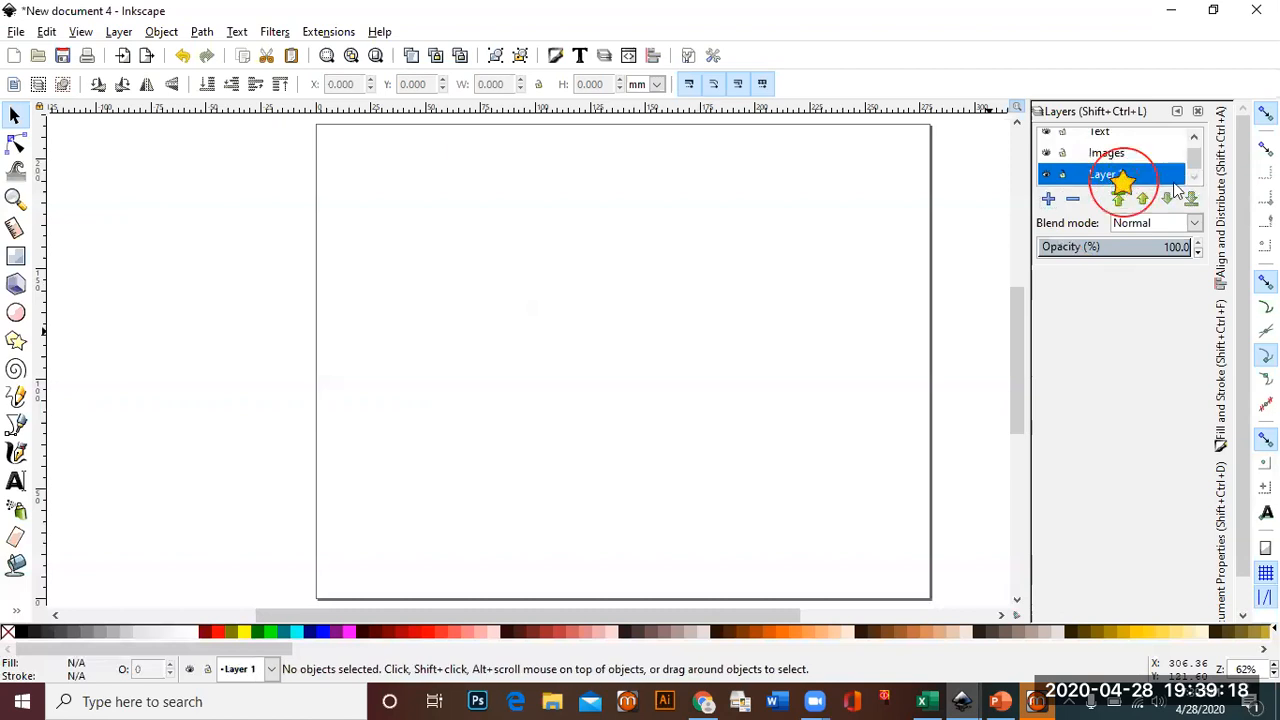
{"action": "double_click", "coordinate": [1122, 175]}
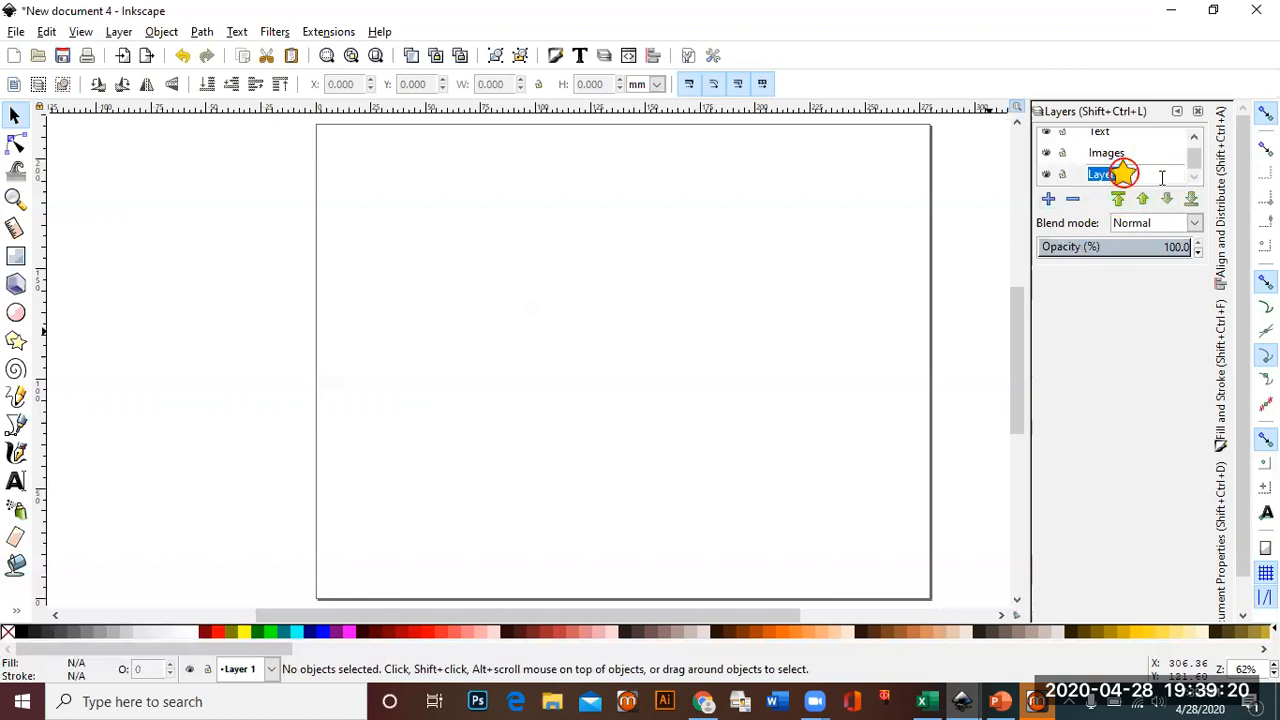
{"action": "type", "text": "Shapes"}
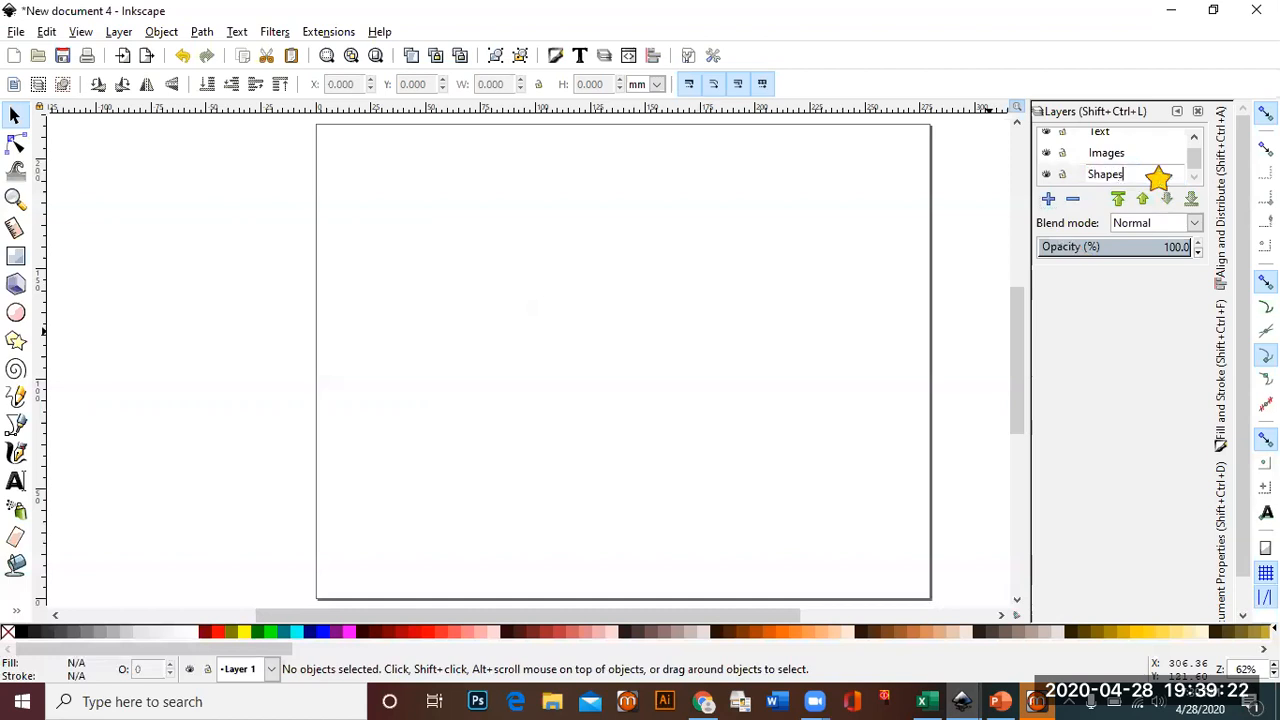
{"action": "key", "text": "Return"}
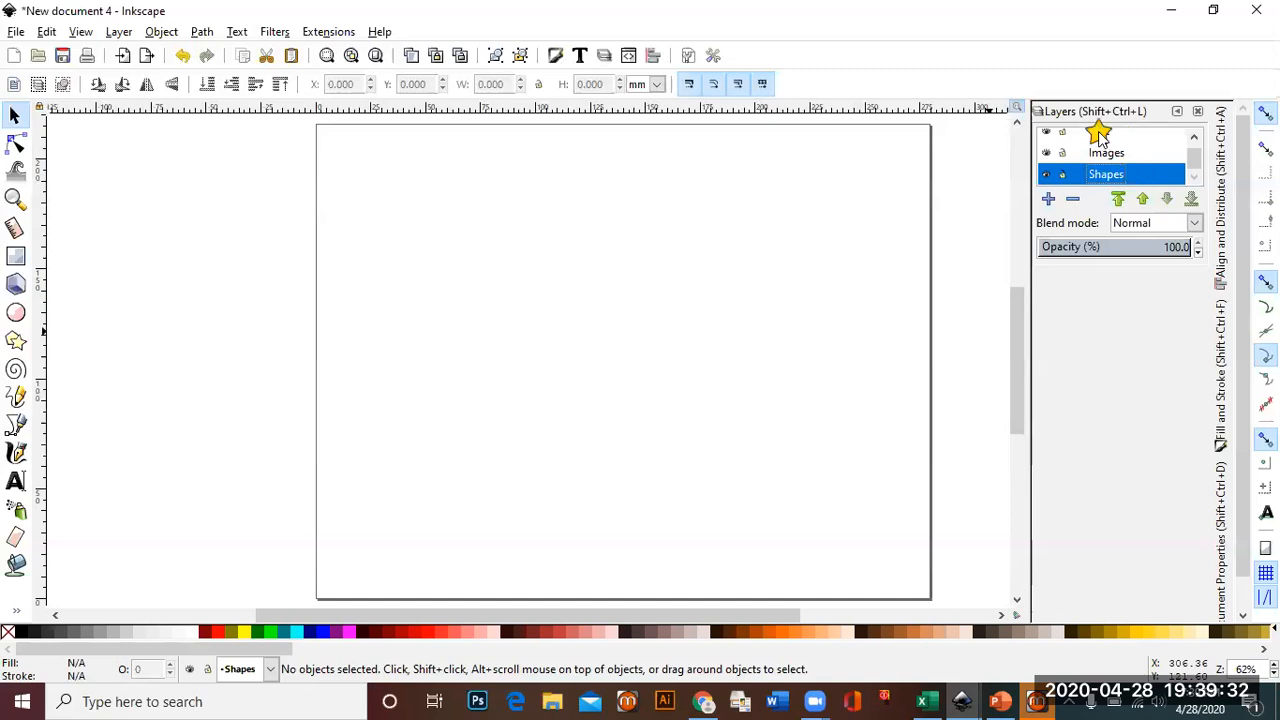
Raise the Shapes layer one level so that it sits above the Images layer
{"action": "left_click_drag", "start_coordinate": [1163, 175], "coordinate": [1160, 167]}
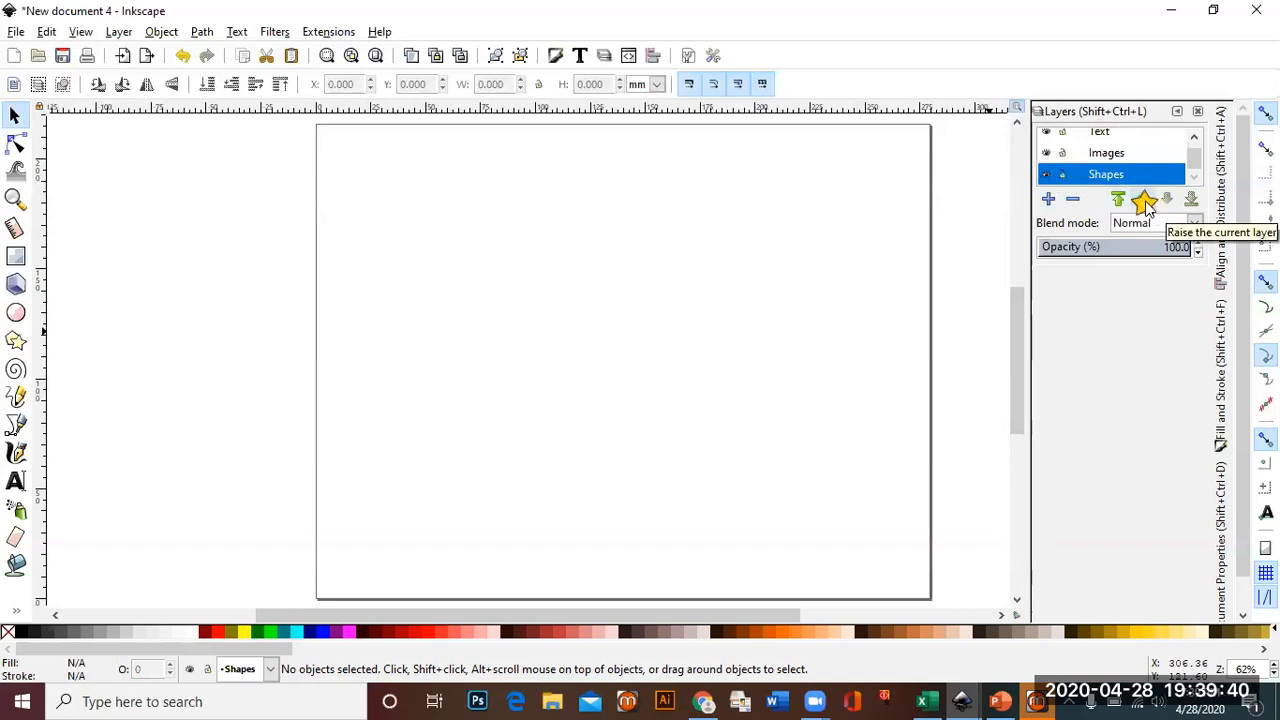
{"action": "left_click", "coordinate": [1144, 204]}
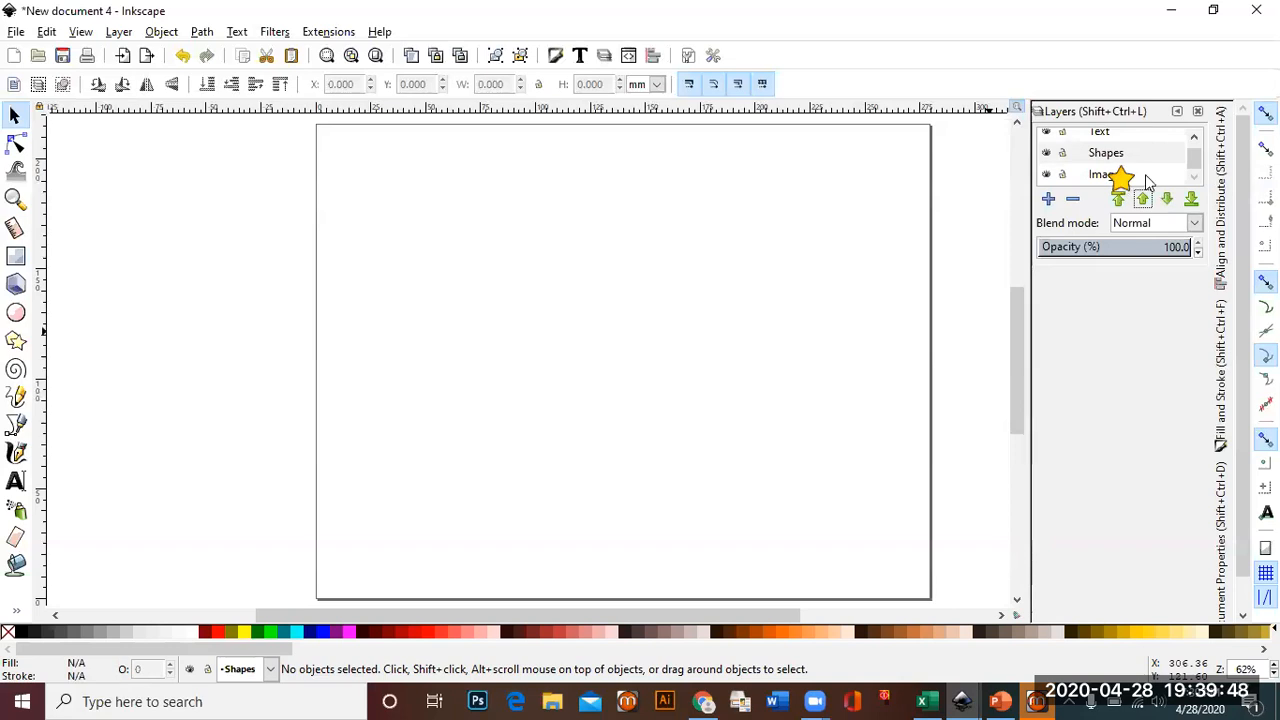
{"action": "scroll", "coordinate": [1068, 172], "scroll_direction": "up", "scroll_amount": 1}
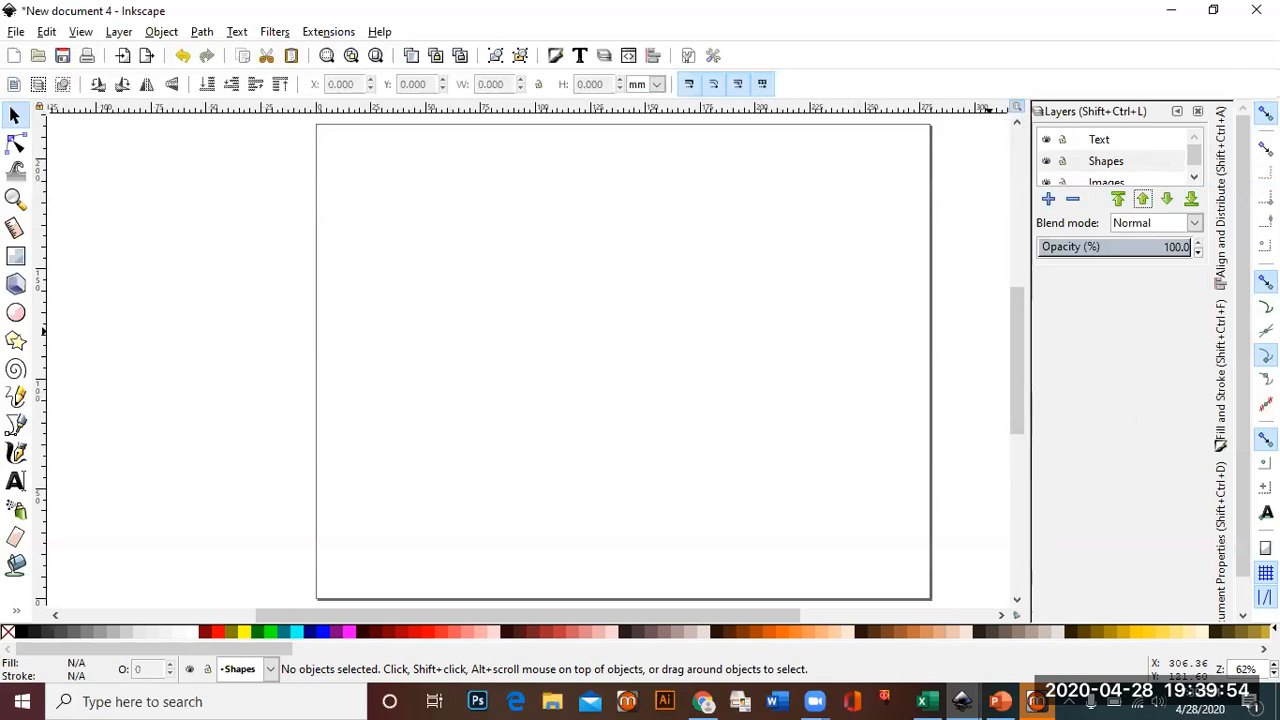
Make the Text layer the current layer
{"action": "key", "text": "F10"}
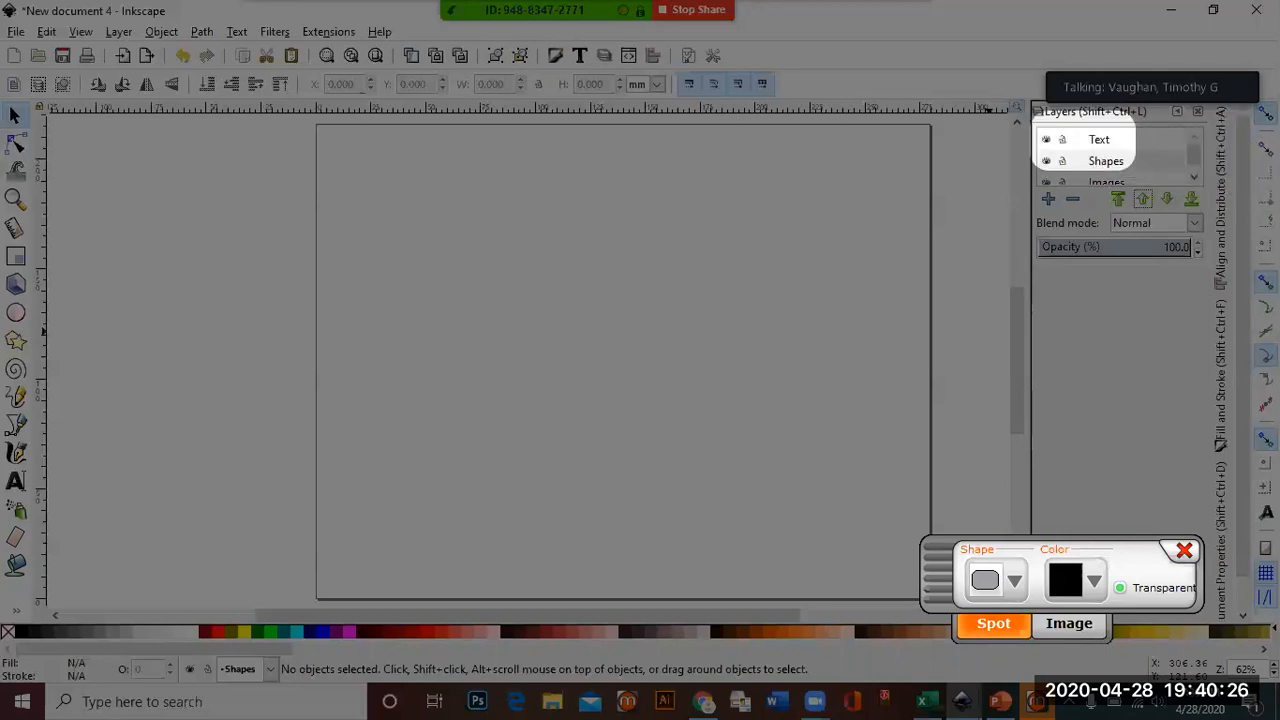
{"action": "key", "text": "Escape"}
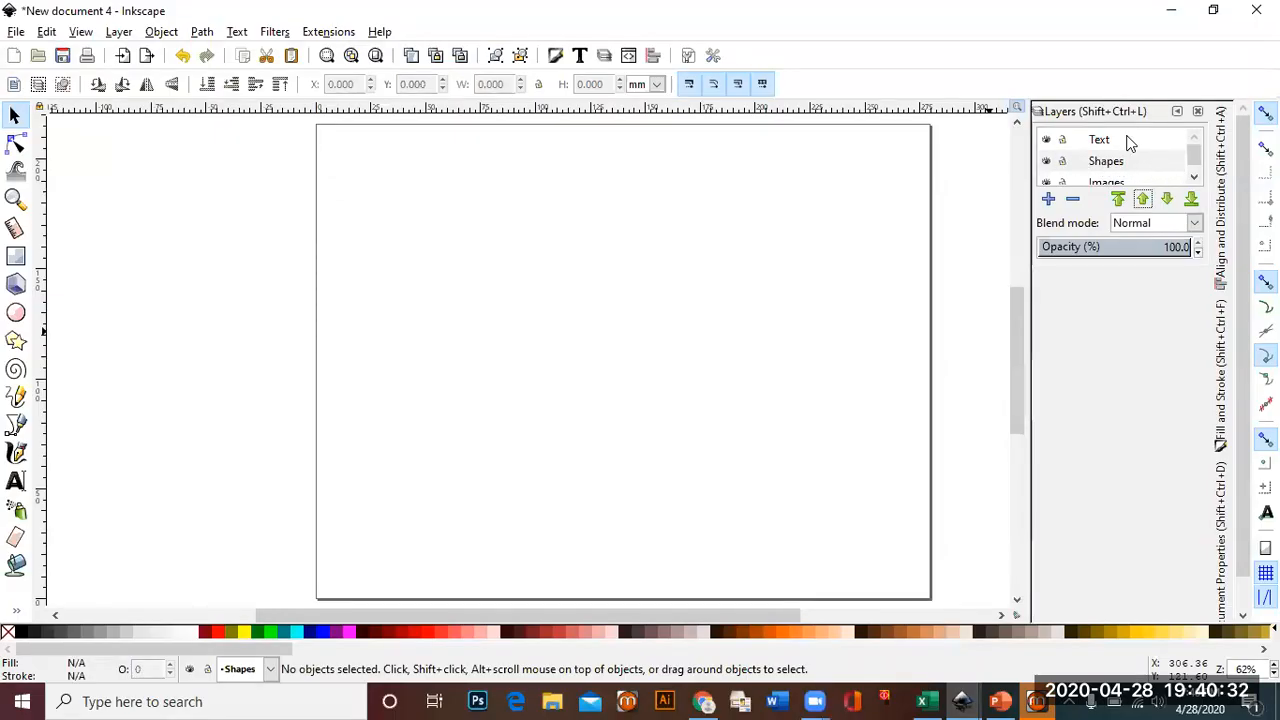
{"action": "left_click", "coordinate": [1128, 141]}
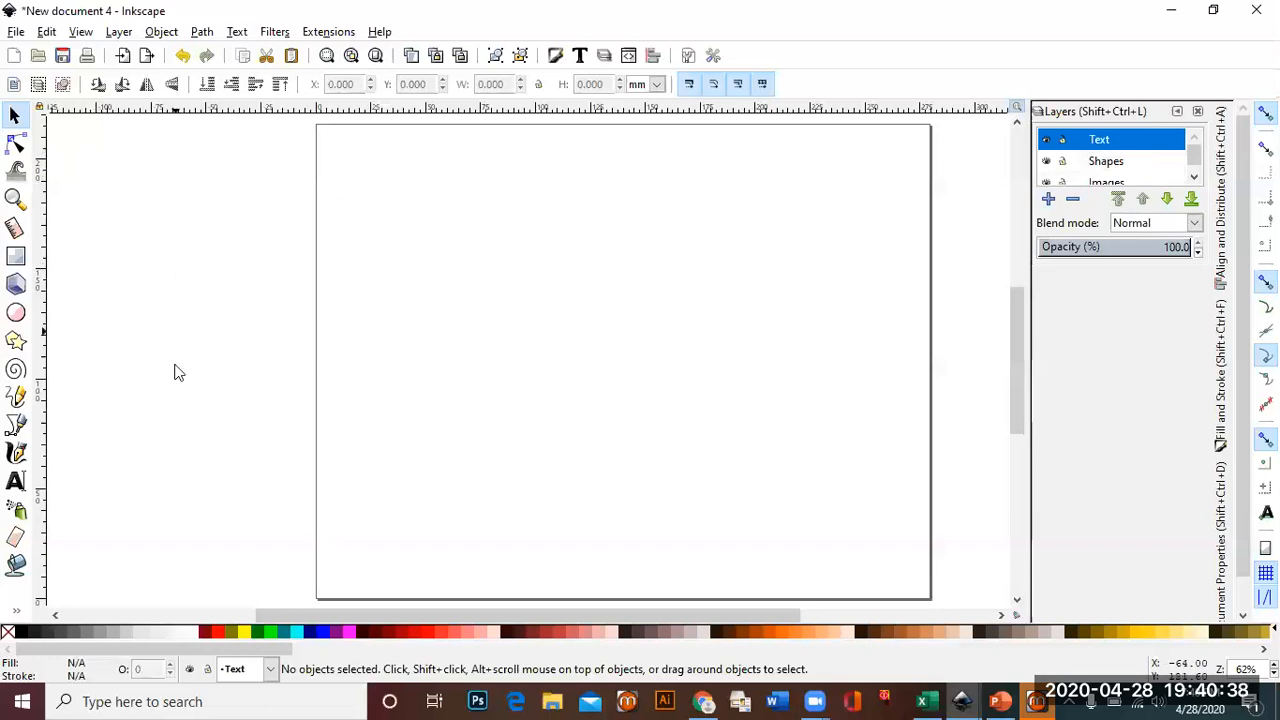
Add the text "Assignment 4" near the top of the page on the Text layer, followed by a line break
{"action": "left_click", "coordinate": [15, 483]}
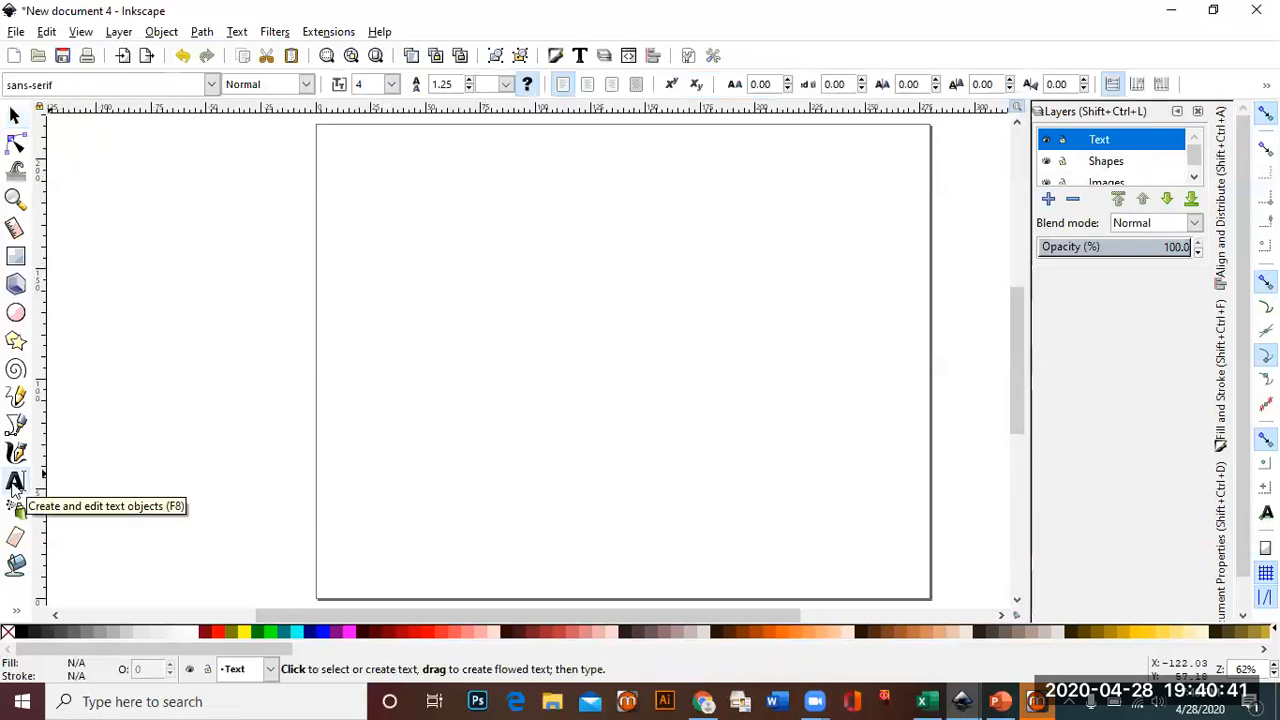
{"action": "left_click", "coordinate": [445, 193]}
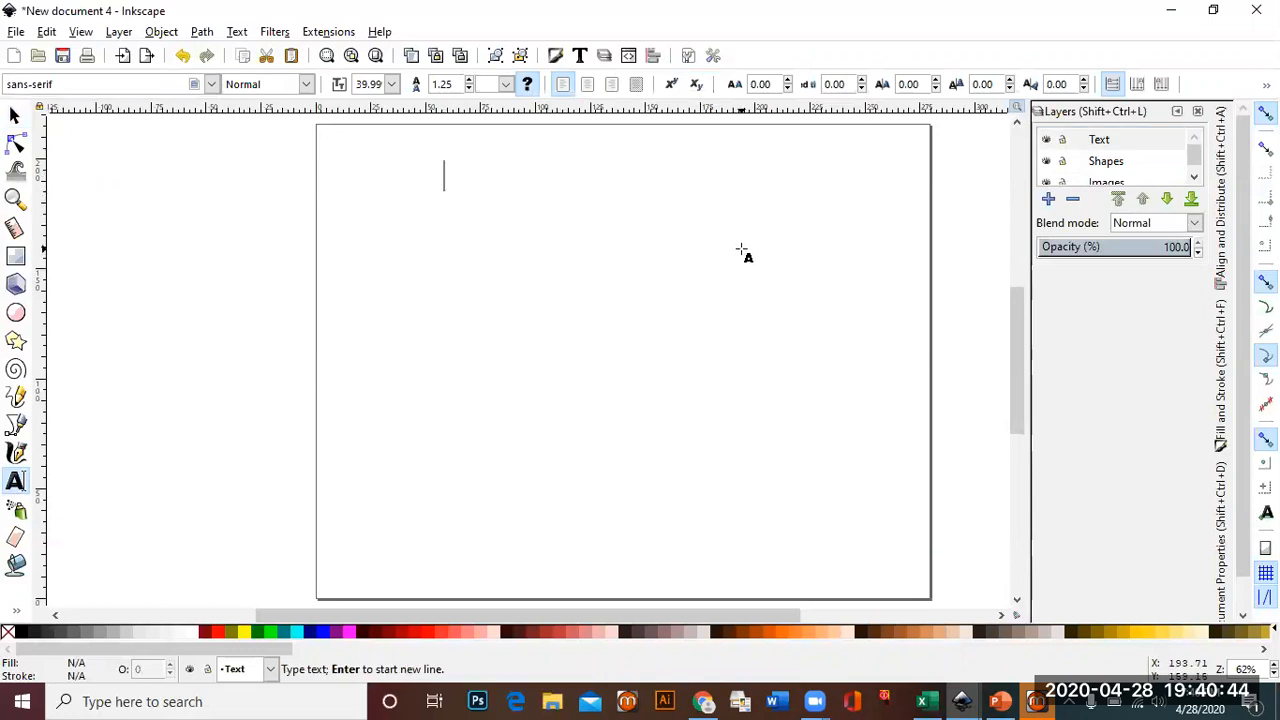
{"action": "type", "text": "Ass"}
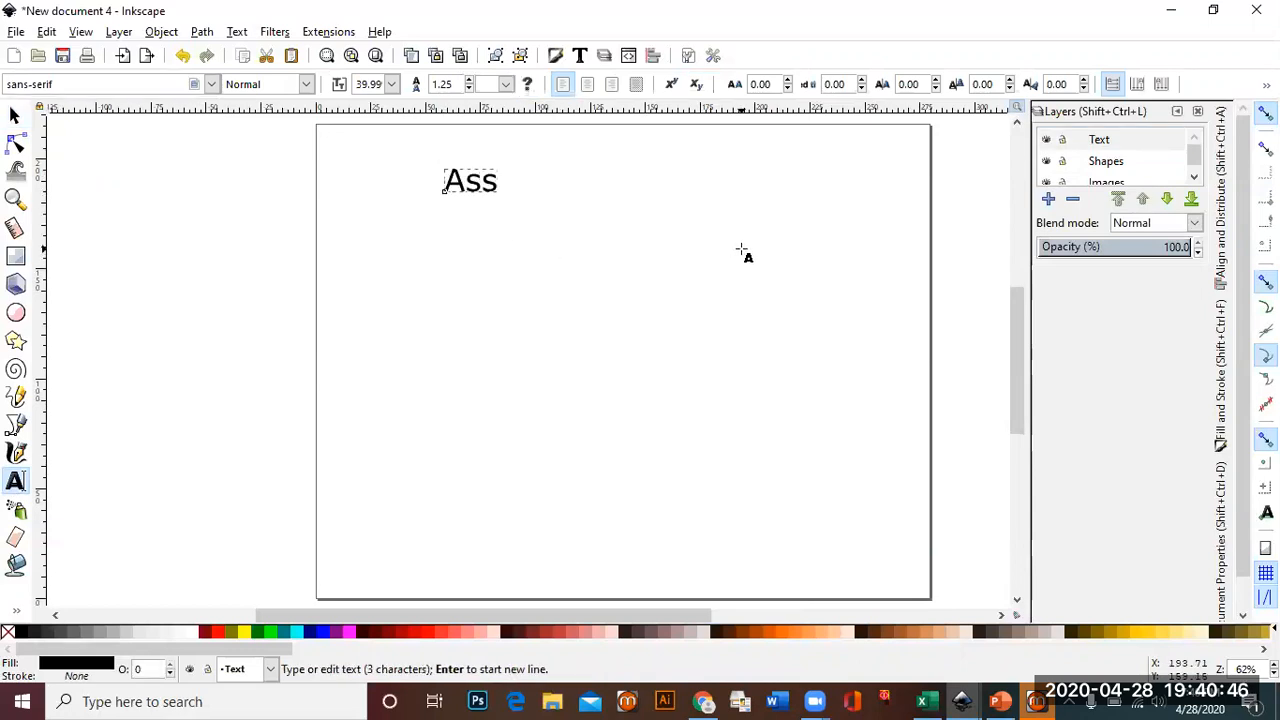
{"action": "type", "text": "ignment 4"}
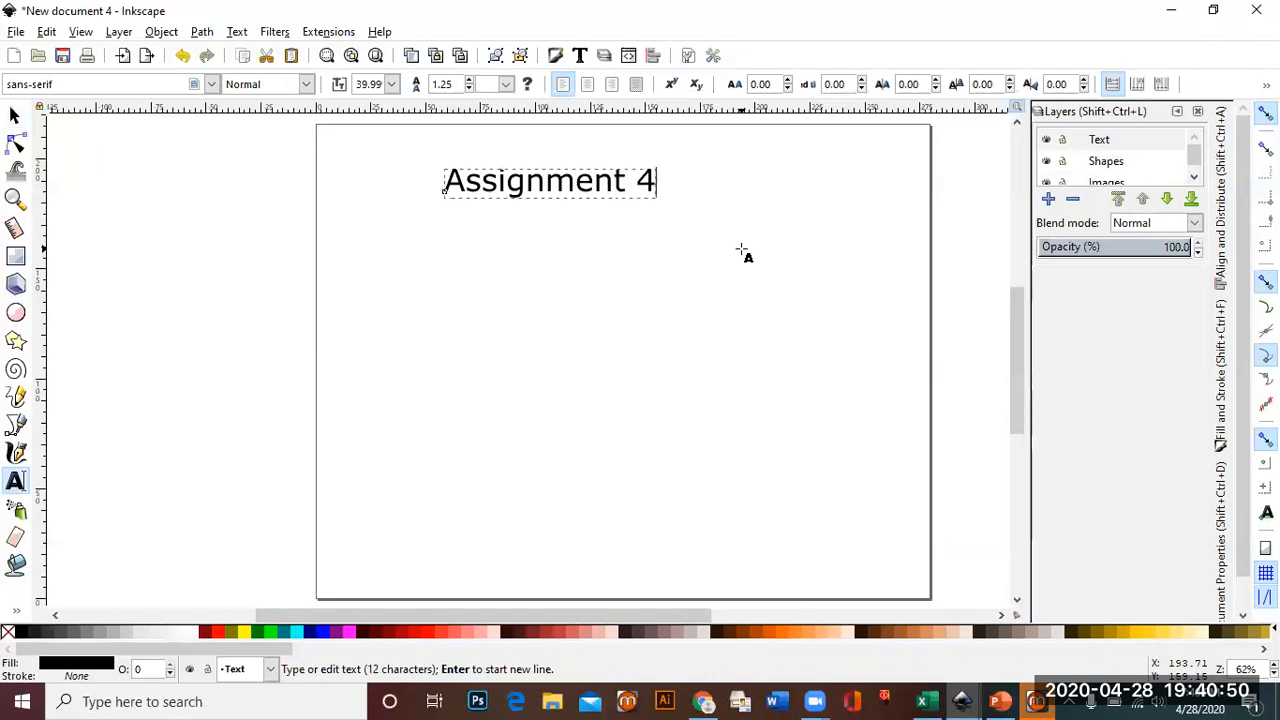
{"action": "key", "text": "Return"}
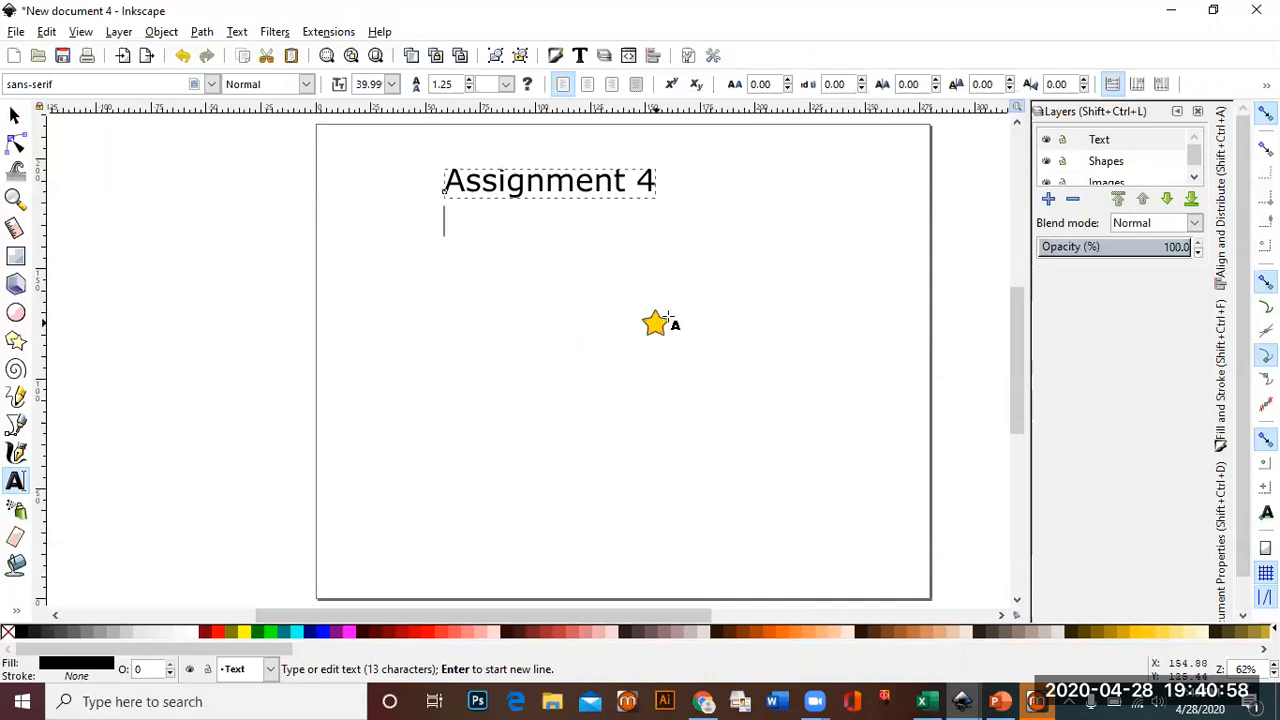
{"action": "key", "text": "Escape"}
Lock the Text layer and make the Shapes layer the current layer
{"action": "left_click", "coordinate": [1070, 148]}
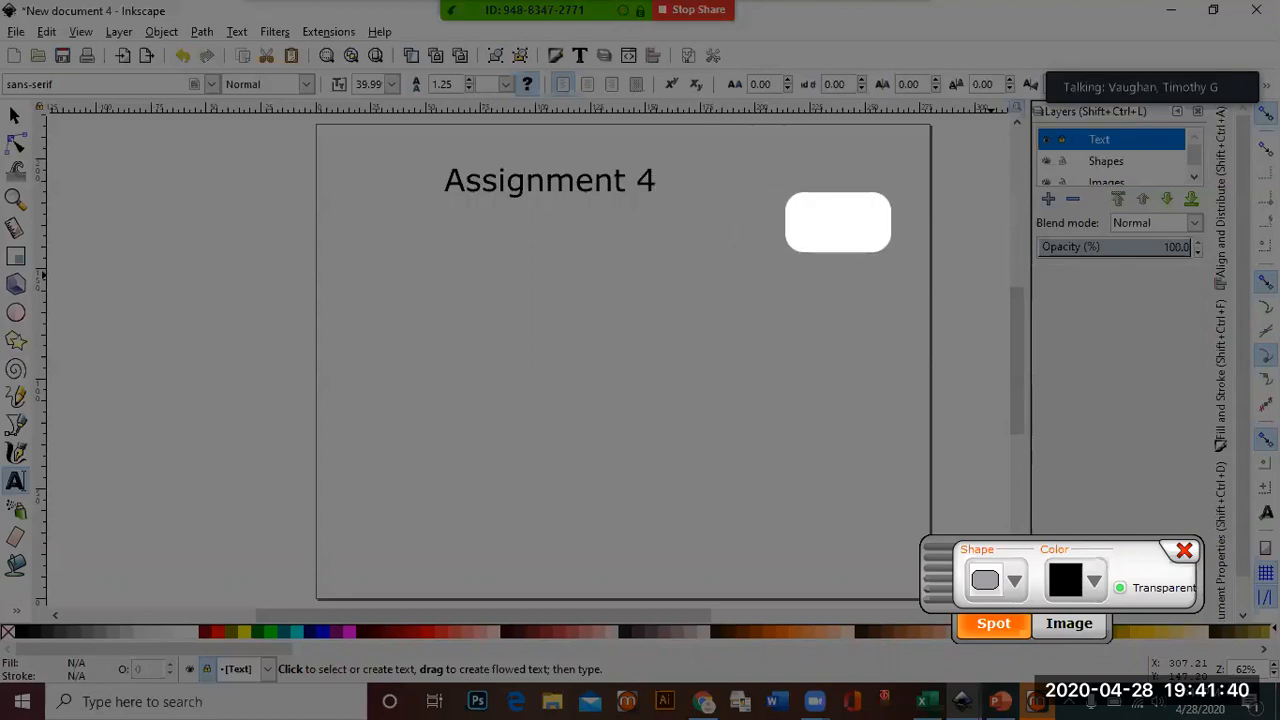
{"action": "key", "text": "Escape"}
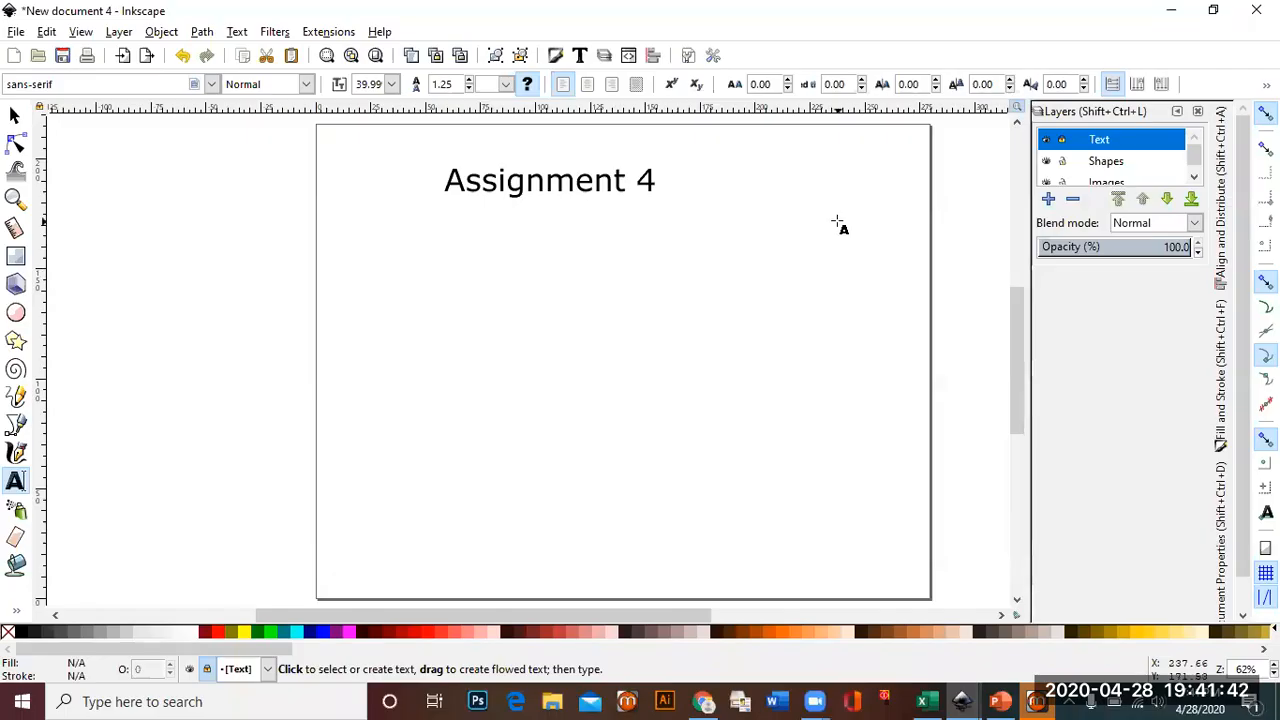
{"action": "left_click", "coordinate": [1135, 164]}
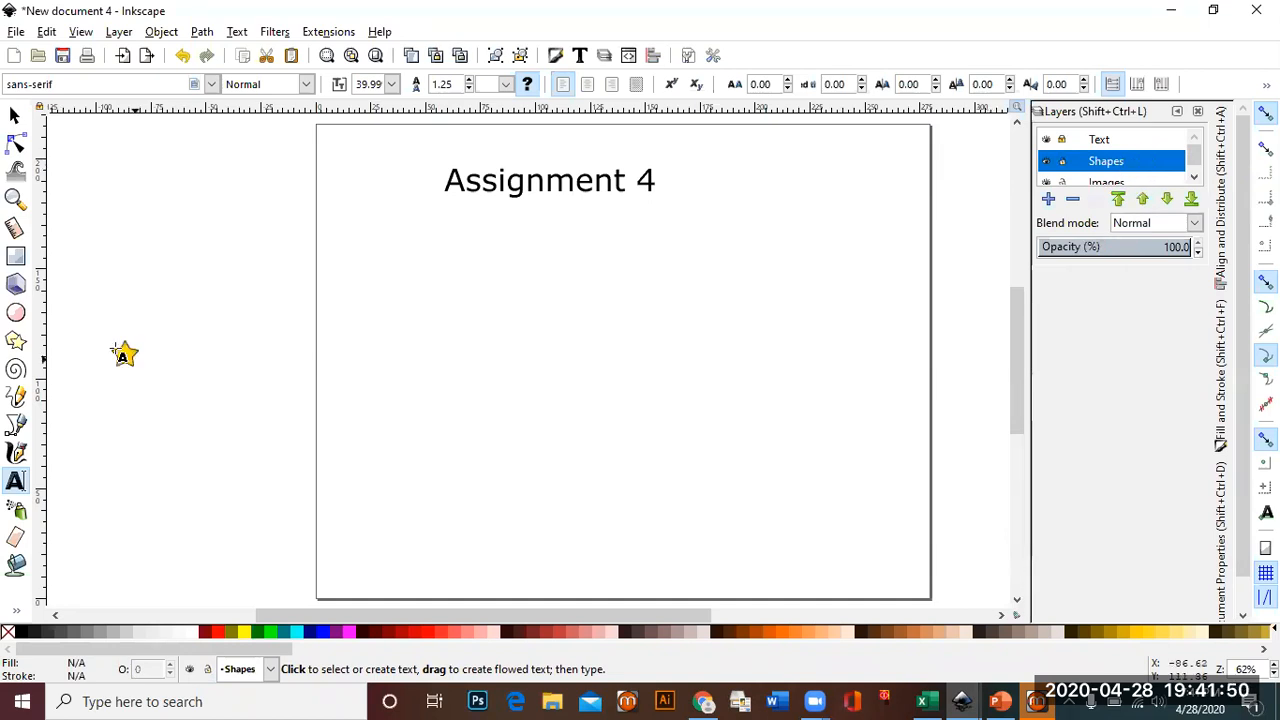
Draw a large blue rectangle right of the page centre and a yellow ellipse with radii about 25 by 24 mm to its left
{"action": "left_click", "coordinate": [15, 256]}
{"action": "left_click_drag", "start_coordinate": [601, 302], "coordinate": [784, 504]}
{"action": "left_click", "coordinate": [15, 312]}
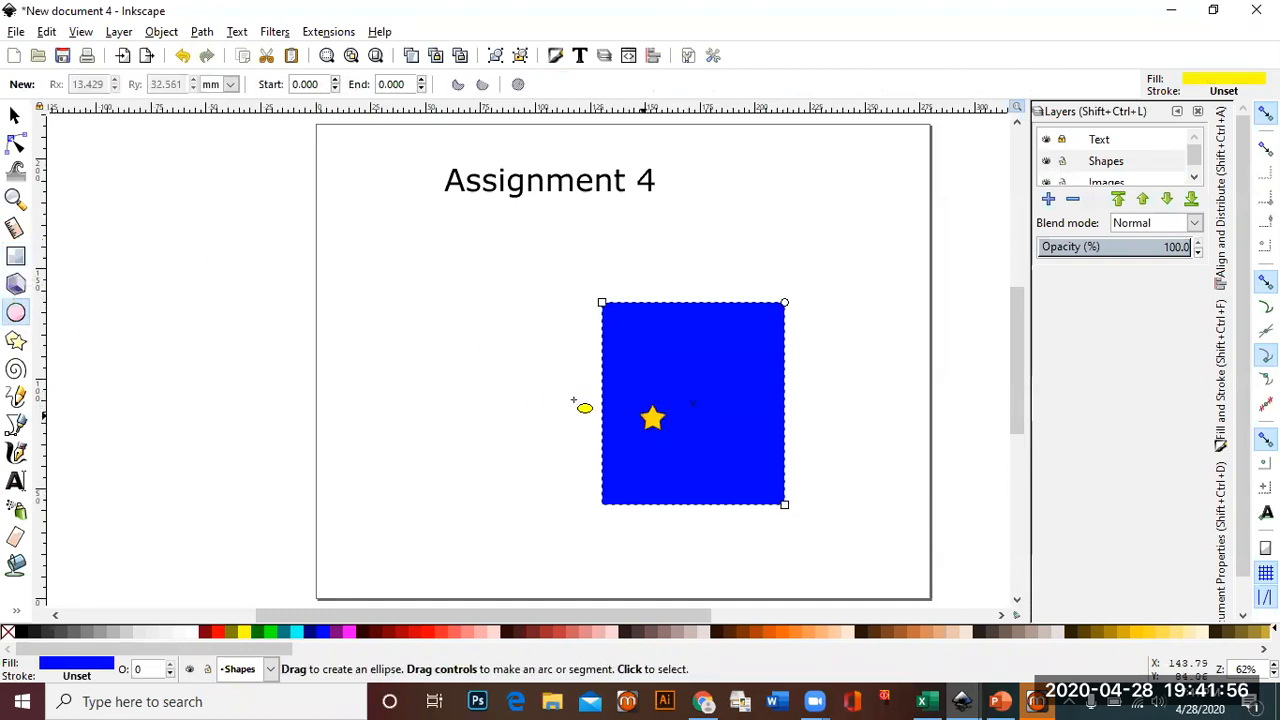
{"action": "left_click_drag", "start_coordinate": [544, 405], "coordinate": [429, 298]}
{"action": "key", "text": "Escape"}
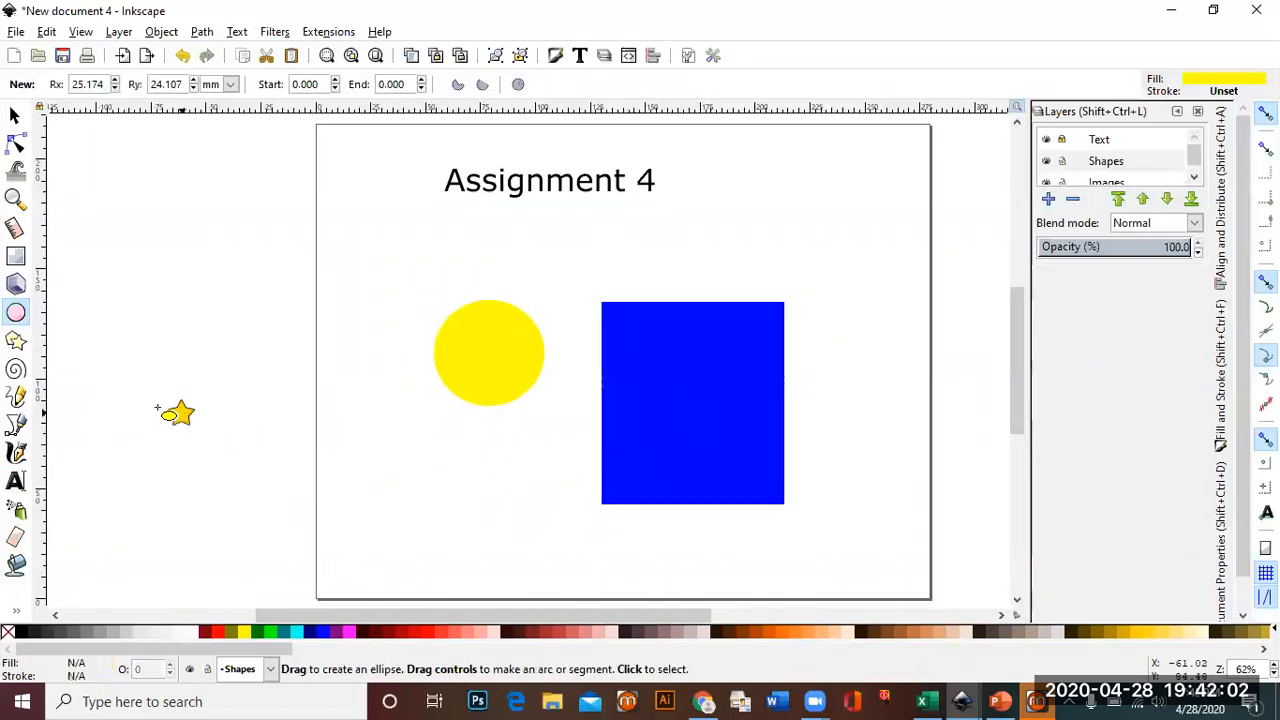
Draw a second yellow ellipse about 54 by 37 mm across the blue rectangle's right edge and move it slightly down and left
{"action": "left_click_drag", "start_coordinate": [855, 408], "coordinate": [738, 329]}
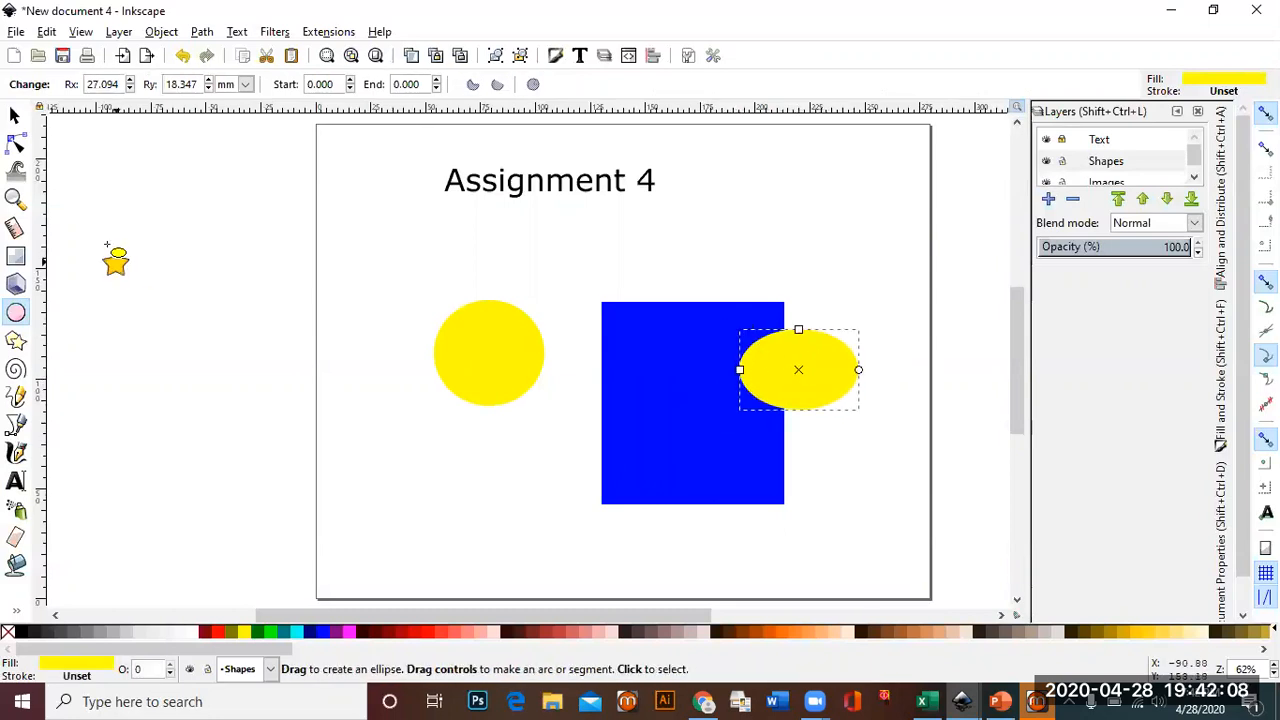
{"action": "left_click", "coordinate": [12, 114]}
{"action": "left_click_drag", "start_coordinate": [822, 365], "coordinate": [808, 398]}
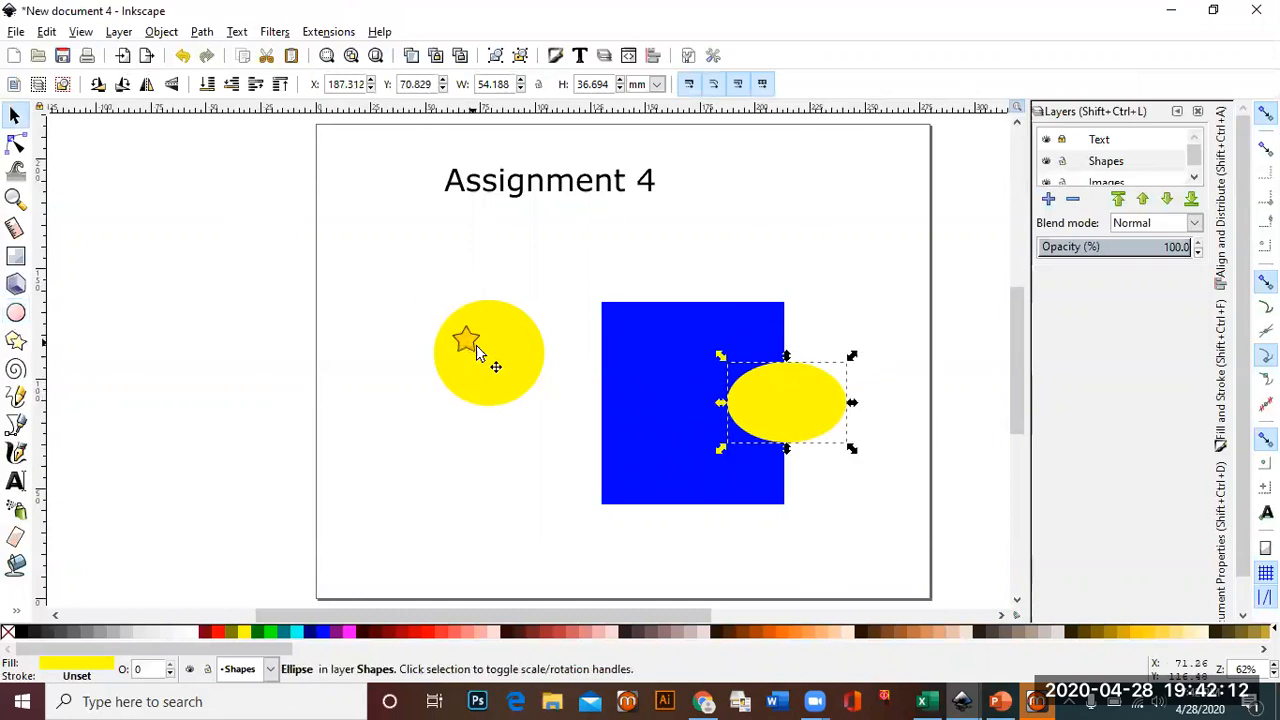